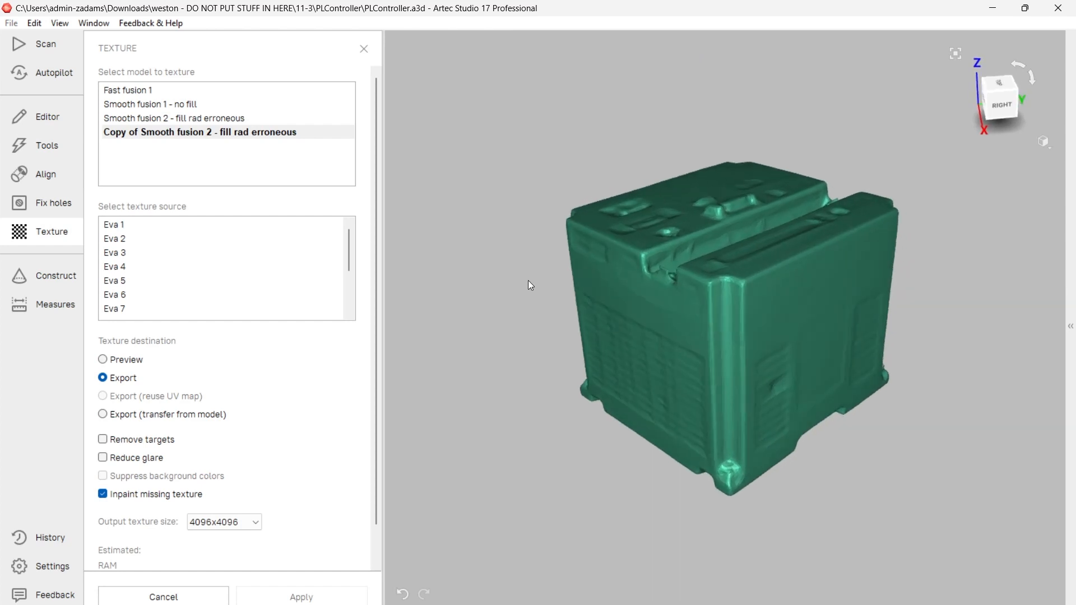
# Generate a preview texture on Copy of Smooth fusion 2 - fill rad erroneous, using Eva 1 as the texture source.
pyautogui.click(188, 135)
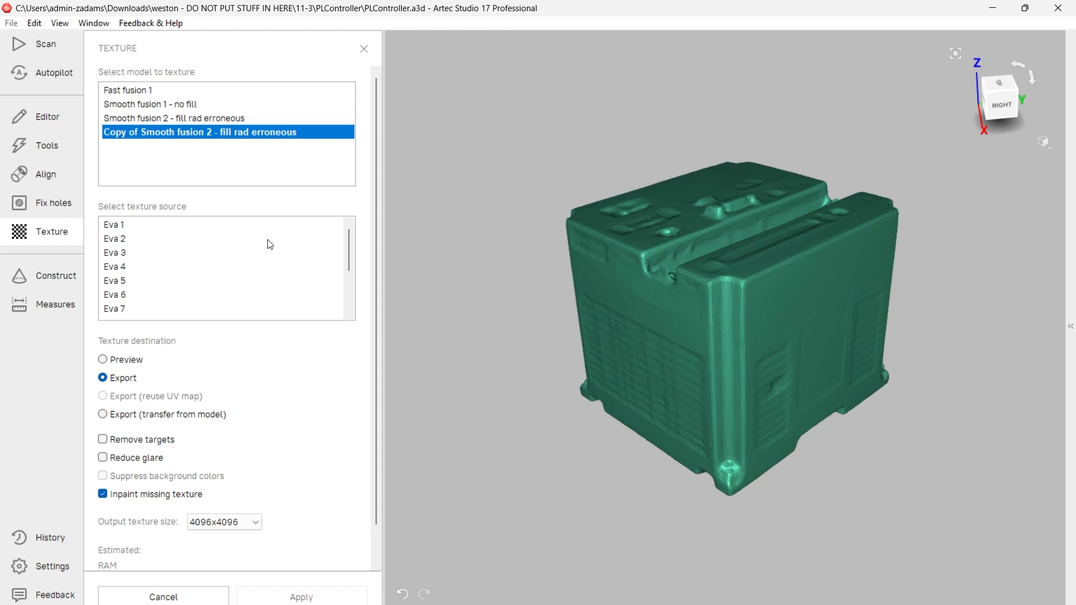
pyautogui.click(124, 229)
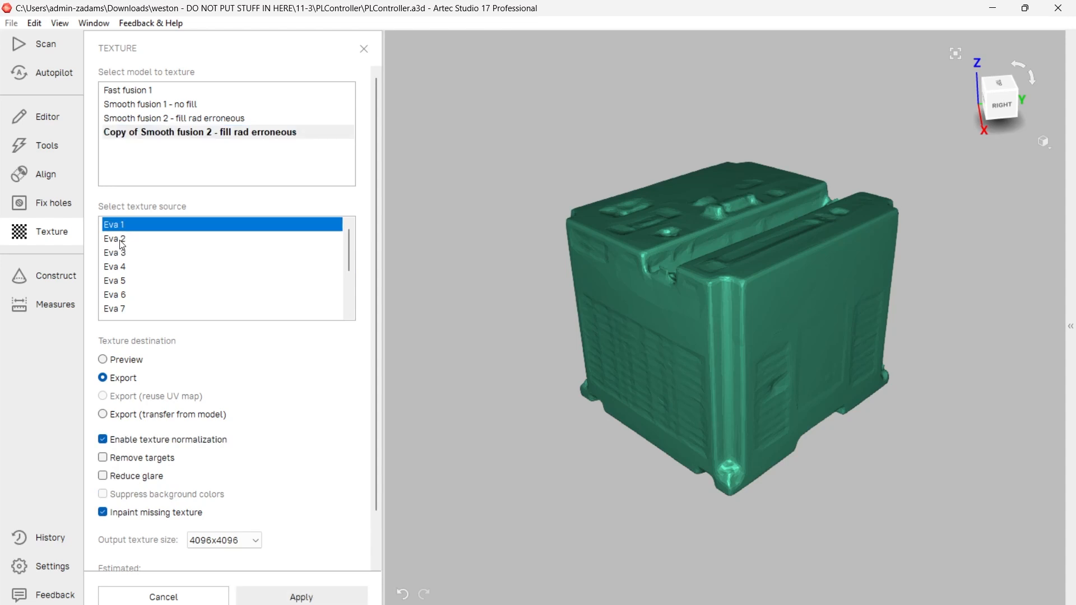
pyautogui.click(112, 362)
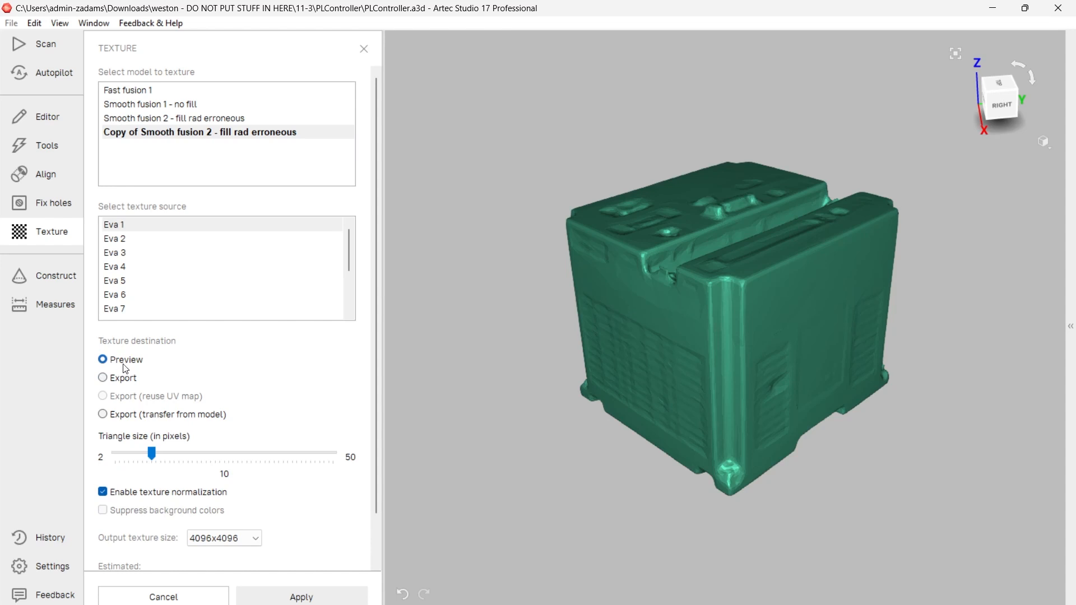
pyautogui.scroll(-2, 317, 551)
pyautogui.click(303, 595)
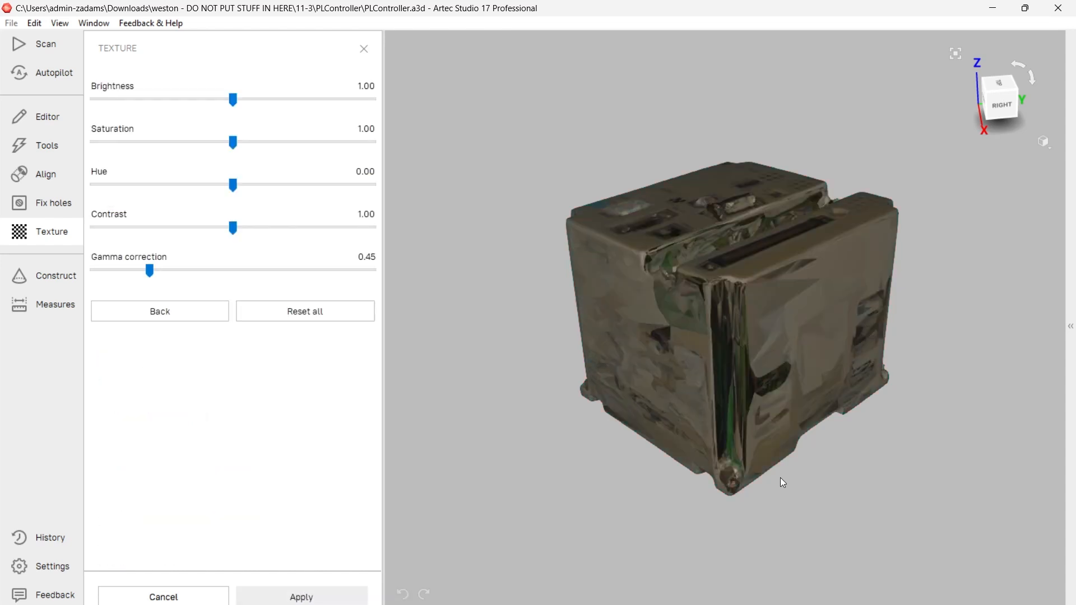
pyautogui.moveTo(781, 483); pyautogui.dragTo(644, 452)
pyautogui.moveTo(806, 163); pyautogui.dragTo(725, 301)
pyautogui.scroll(3, 682, 302)
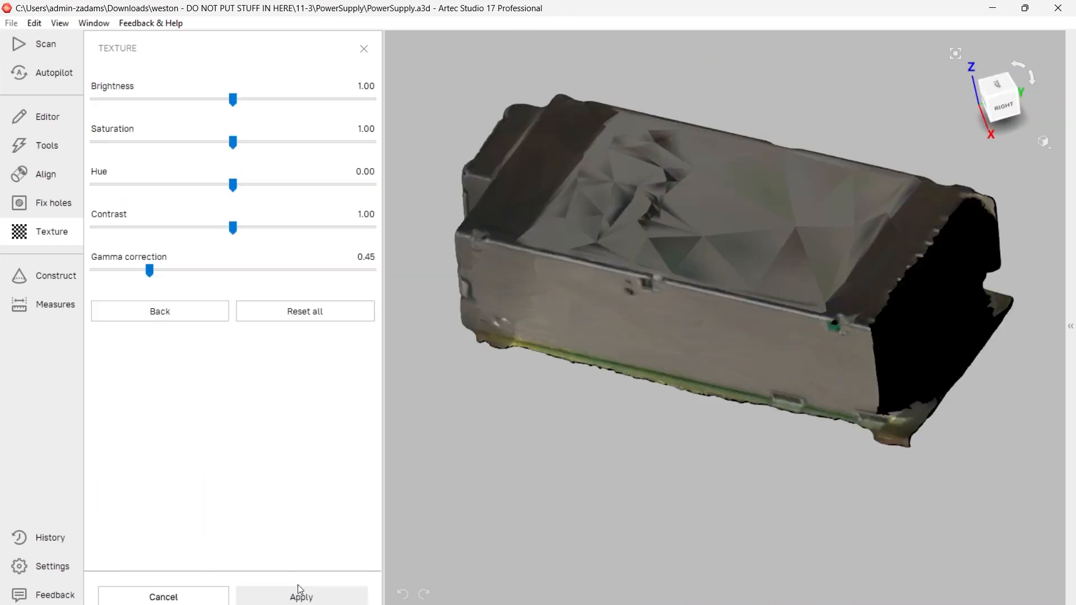
# Regenerate the preview texture on the power supply's Copy of Smooth fusion 3 with a triangle size of 42 pixels.
pyautogui.click(187, 317)
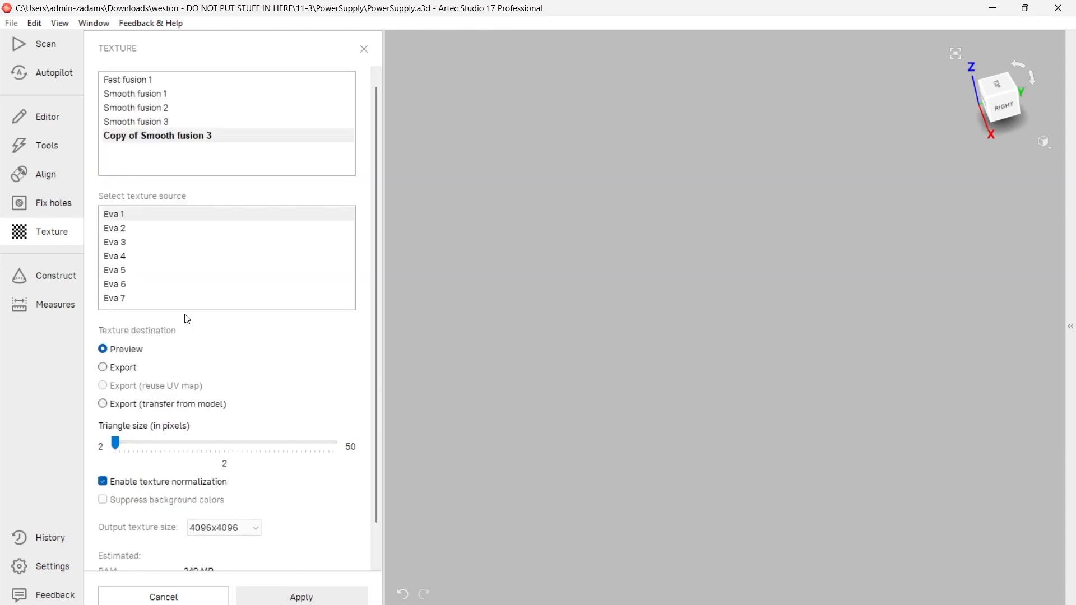
pyautogui.click(298, 448)
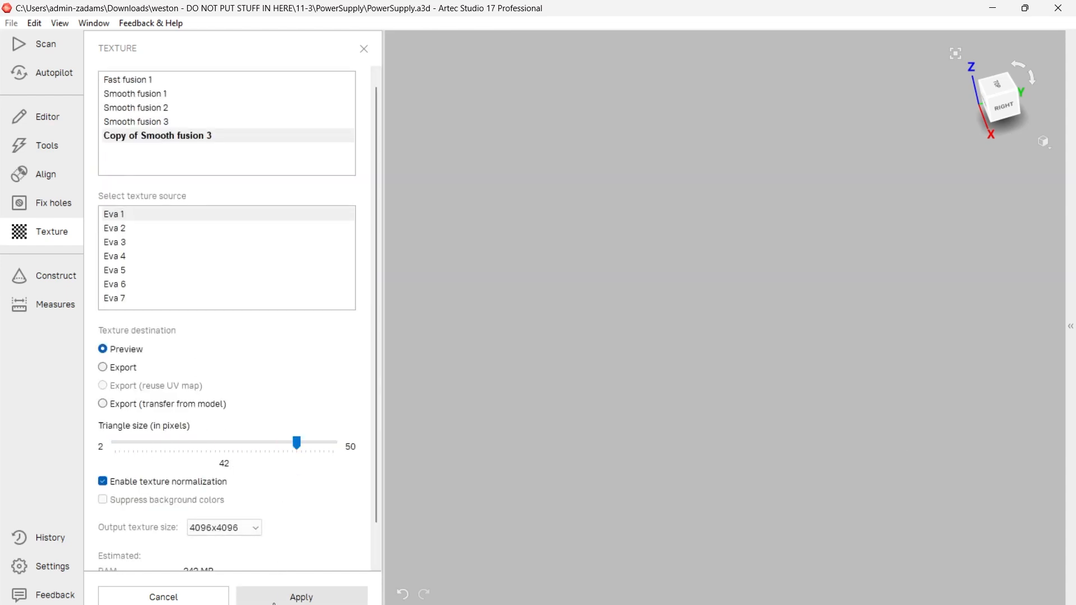
pyautogui.click(287, 589)
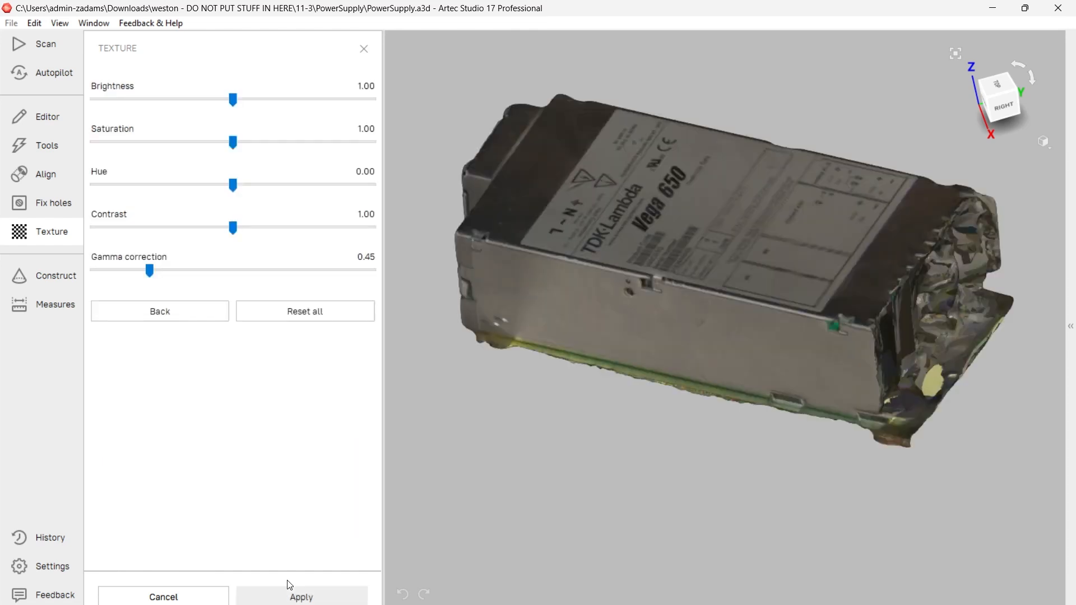
# Regenerate the power supply's preview texture with the triangle size raised to the maximum of 50 pixels, and inspect it from several sides.
pyautogui.click(208, 317)
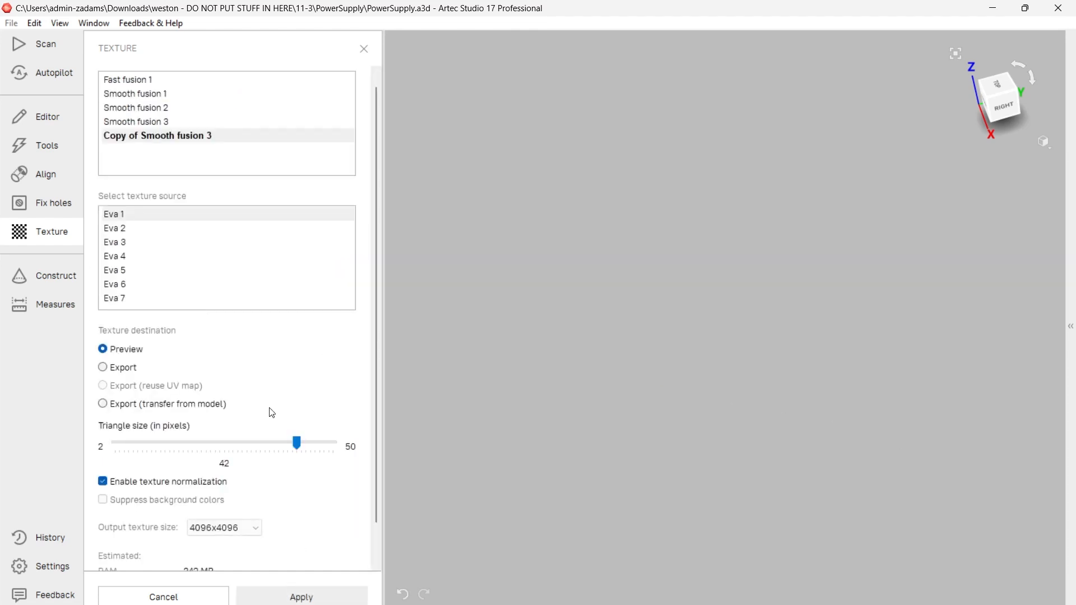
pyautogui.moveTo(297, 446); pyautogui.dragTo(336, 446)
pyautogui.click(300, 594)
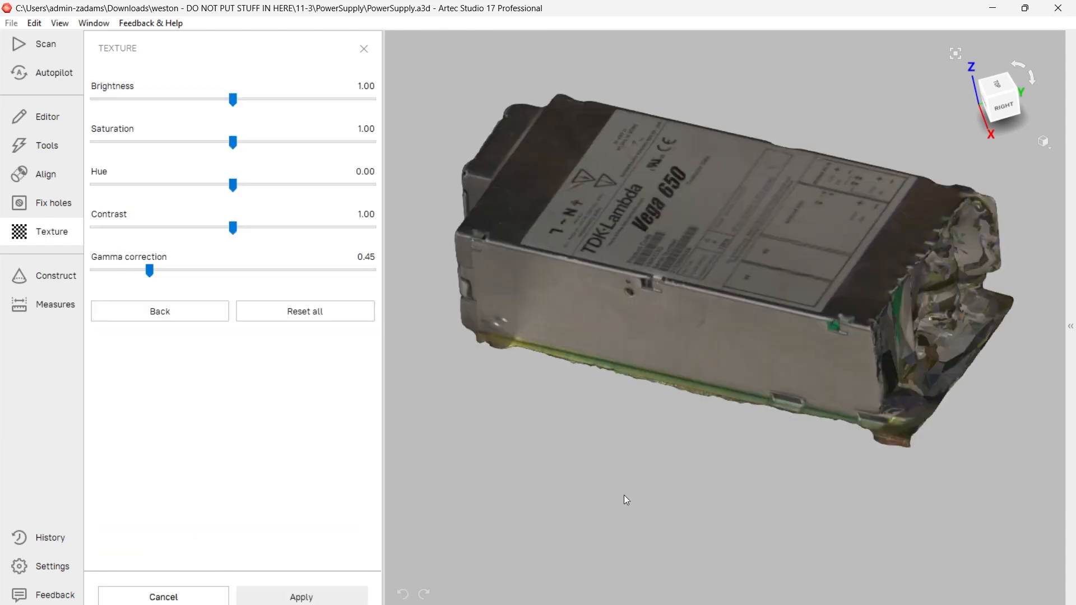
pyautogui.moveTo(785, 475)
pyautogui.mouseDown()
pyautogui.moveTo(748, 549)
pyautogui.moveTo(765, 482)
pyautogui.mouseUp()
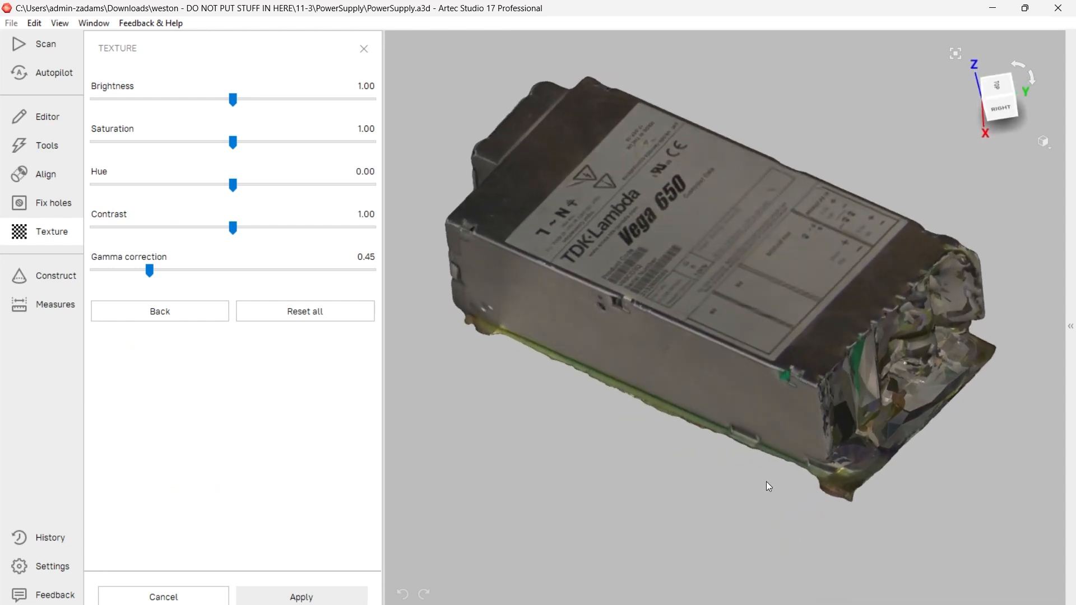
pyautogui.moveTo(663, 463); pyautogui.dragTo(871, 413)
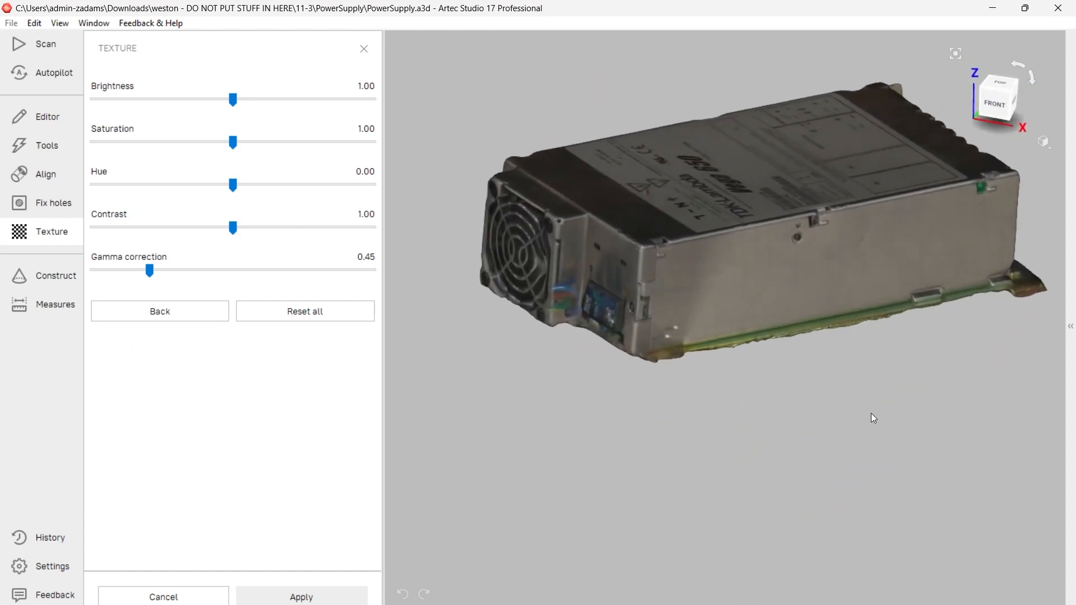
pyautogui.moveTo(511, 118)
pyautogui.mouseDown()
pyautogui.moveTo(526, 118)
pyautogui.moveTo(512, 132)
pyautogui.mouseUp()
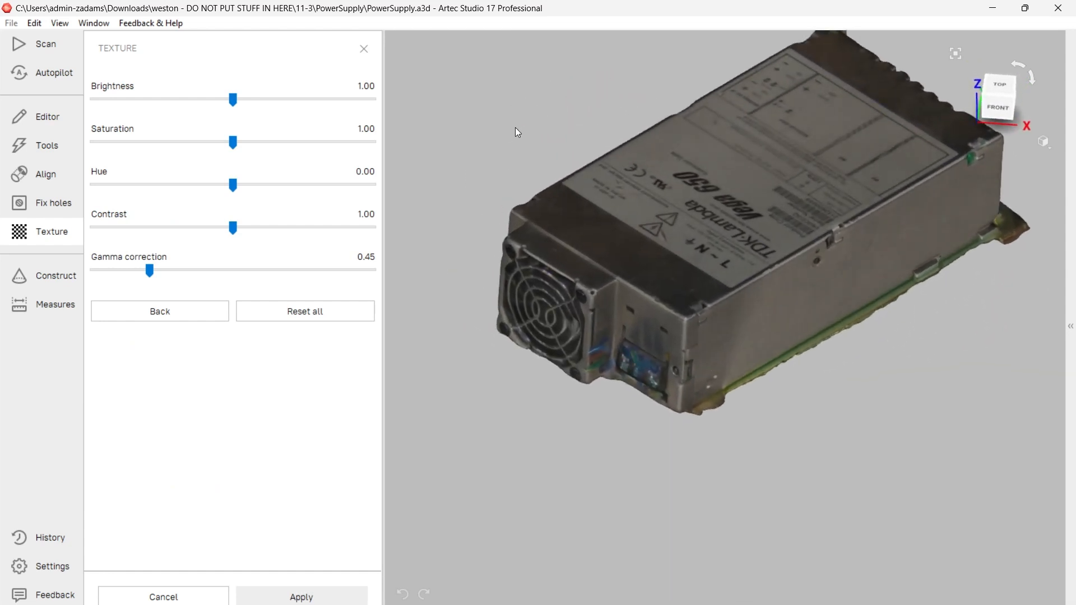
pyautogui.moveTo(730, 317); pyautogui.dragTo(776, 373)
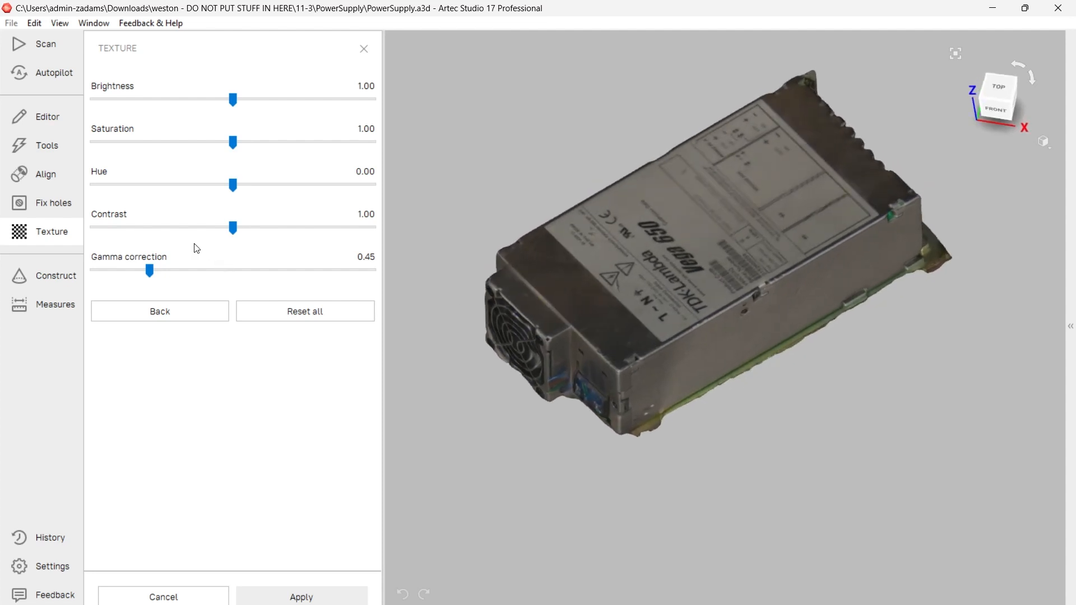
# Adjust the texture to gamma correction 0.33, contrast 1.46, saturation 0.33 and brightness 1.24, and apply it.
pyautogui.moveTo(157, 273); pyautogui.dragTo(90, 270)
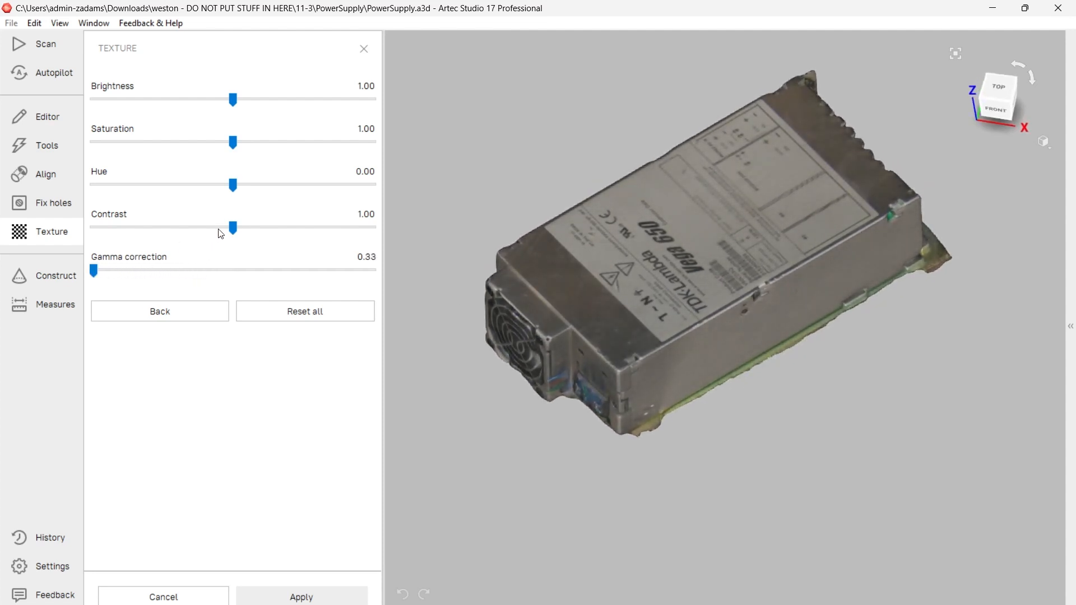
pyautogui.moveTo(233, 229); pyautogui.dragTo(264, 240)
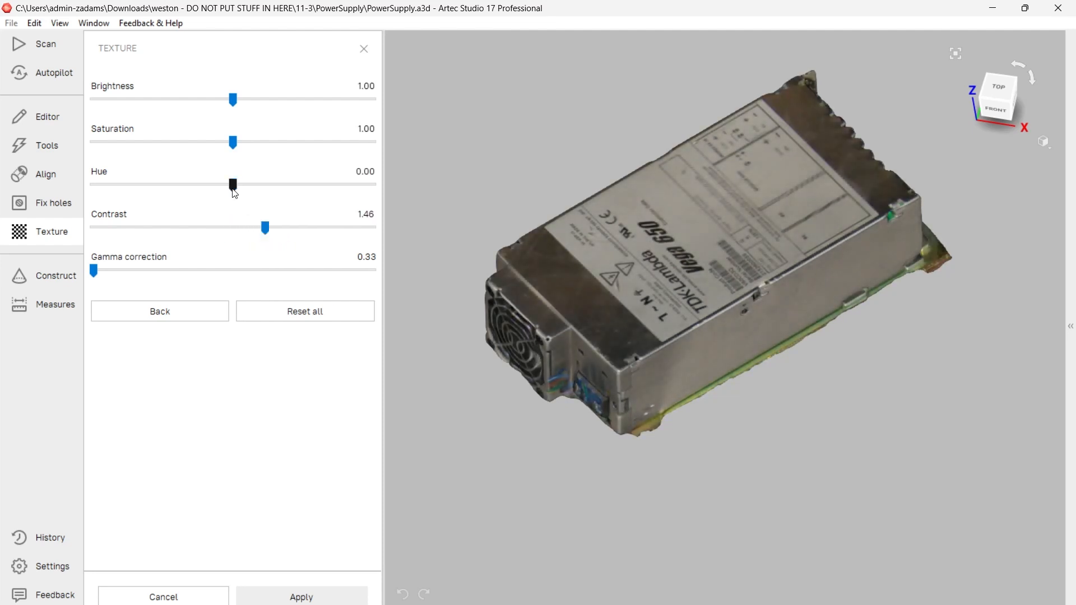
pyautogui.moveTo(233, 192)
pyautogui.mouseDown()
pyautogui.moveTo(265, 197)
pyautogui.moveTo(219, 196)
pyautogui.moveTo(232, 194)
pyautogui.mouseUp()
pyautogui.moveTo(233, 144); pyautogui.dragTo(84, 138)
pyautogui.moveTo(243, 104); pyautogui.dragTo(250, 101)
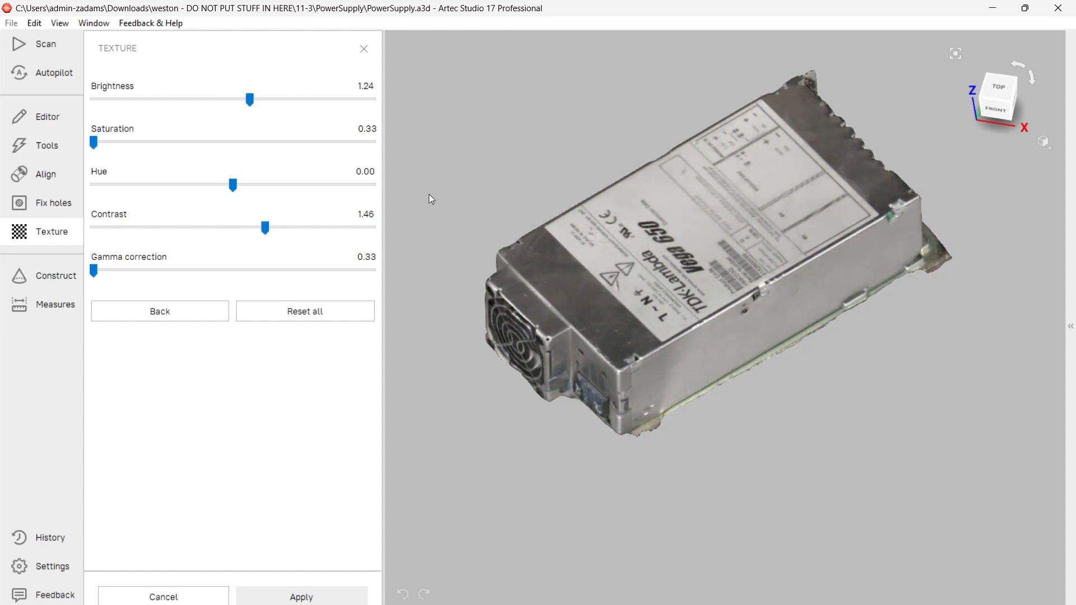
pyautogui.moveTo(493, 191); pyautogui.dragTo(919, 315)
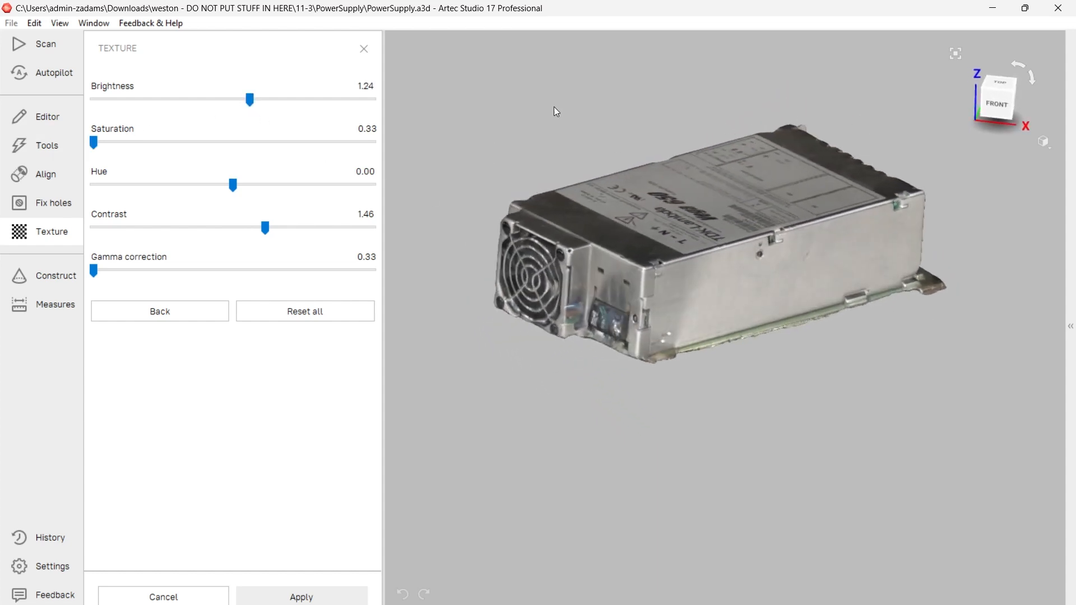
pyautogui.moveTo(553, 108); pyautogui.dragTo(554, 138)
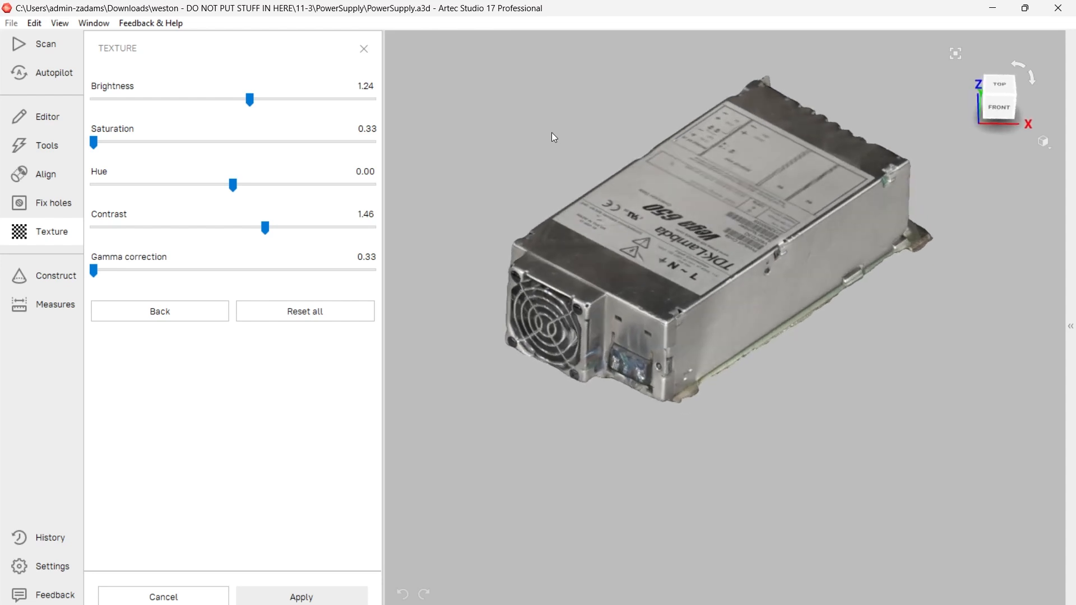
pyautogui.click(313, 594)
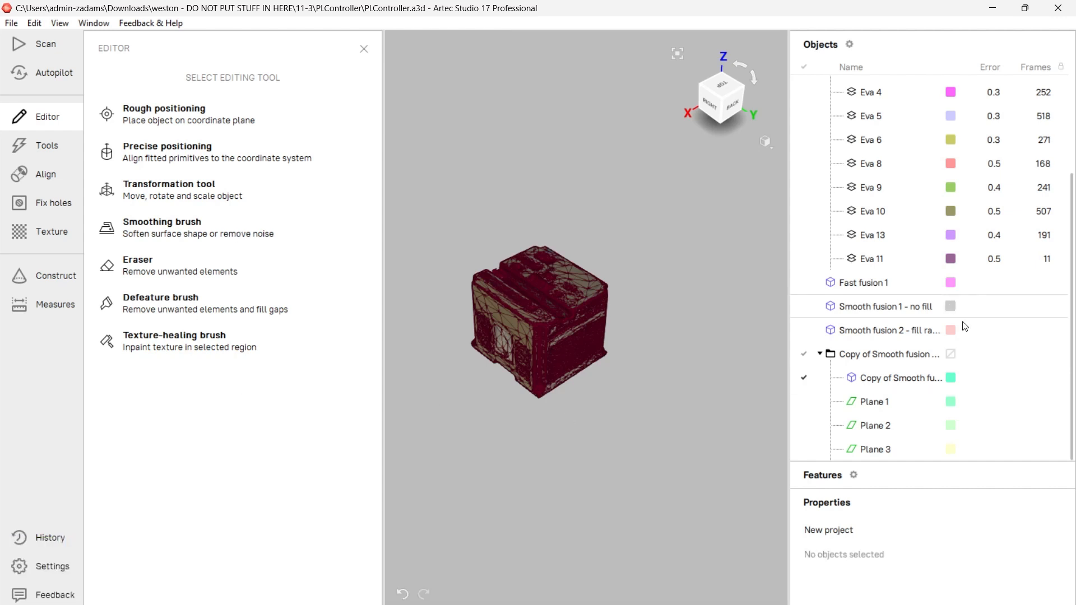
# Export the PLC controller mesh as an OBJ named dont-move-origin with jpg texture, without moving it to the origin.
pyautogui.click(12, 23)
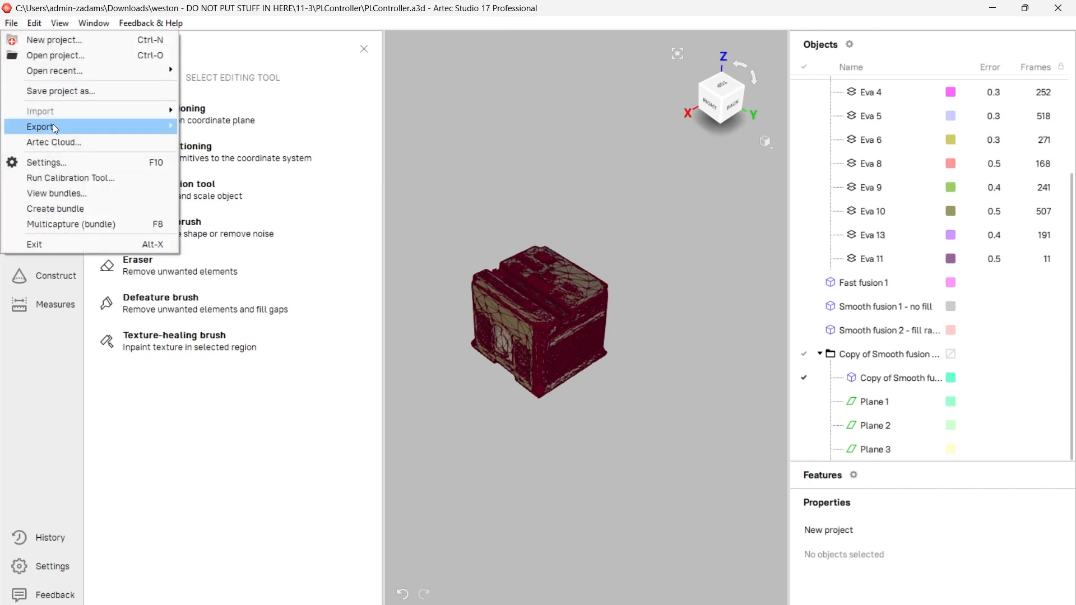
pyautogui.moveTo(55, 127)
pyautogui.click(213, 142)
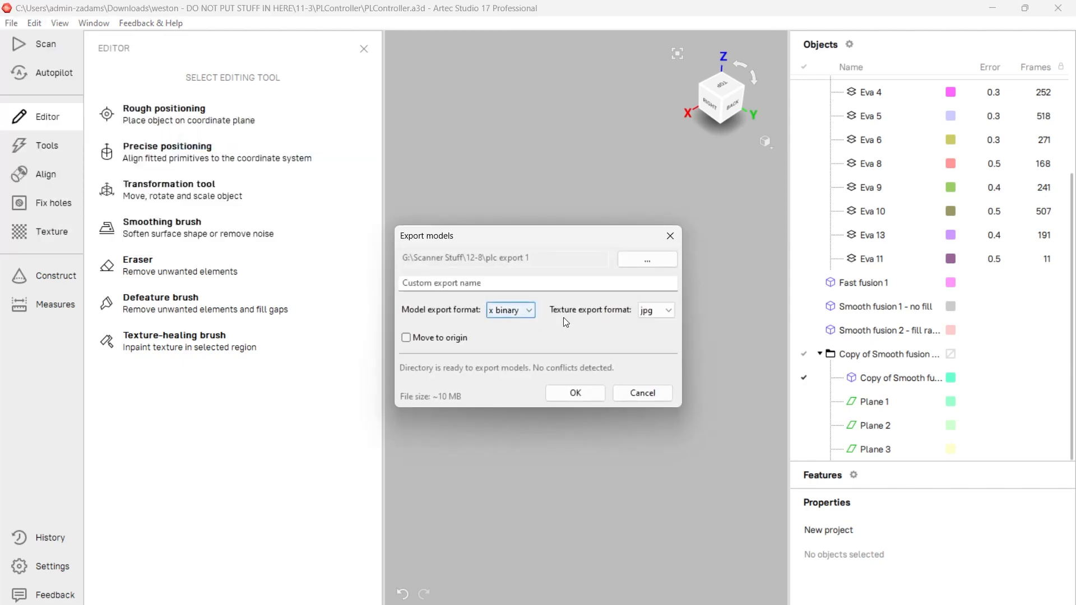
pyautogui.click(510, 308)
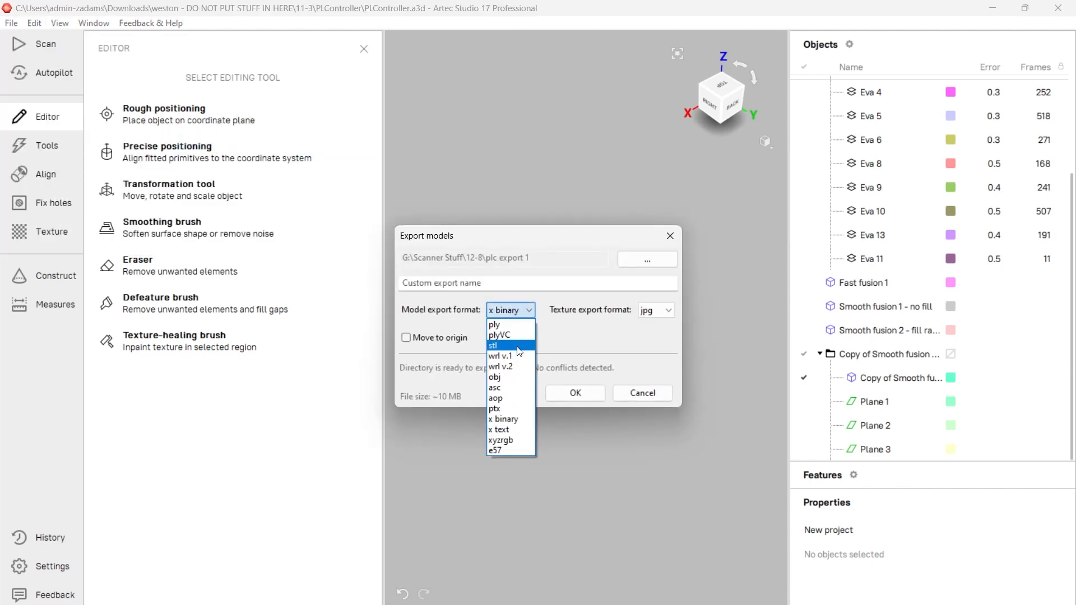
pyautogui.click(516, 378)
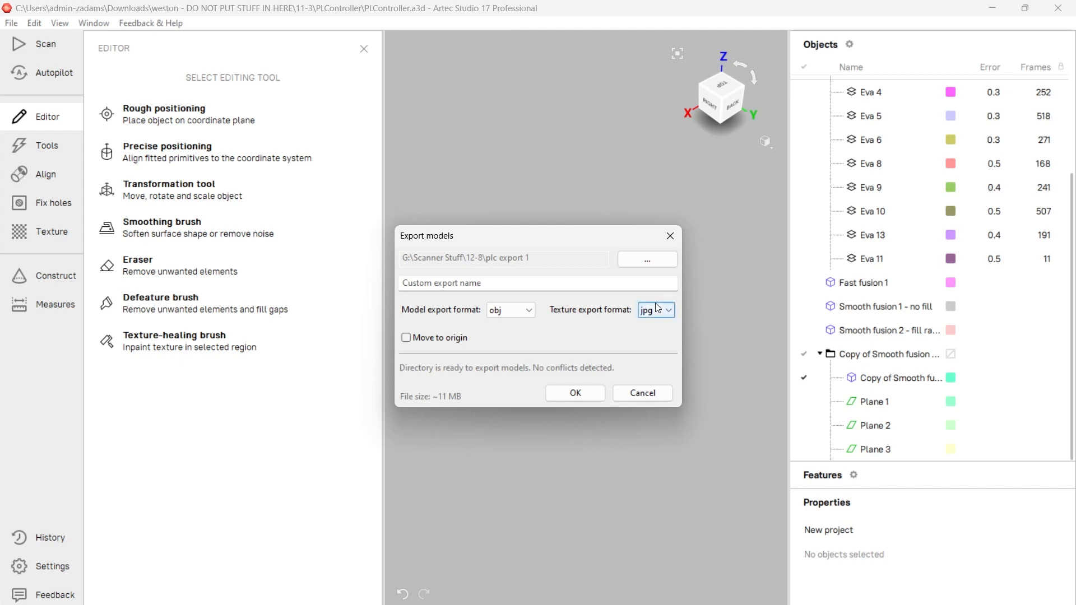
pyautogui.click(480, 283)
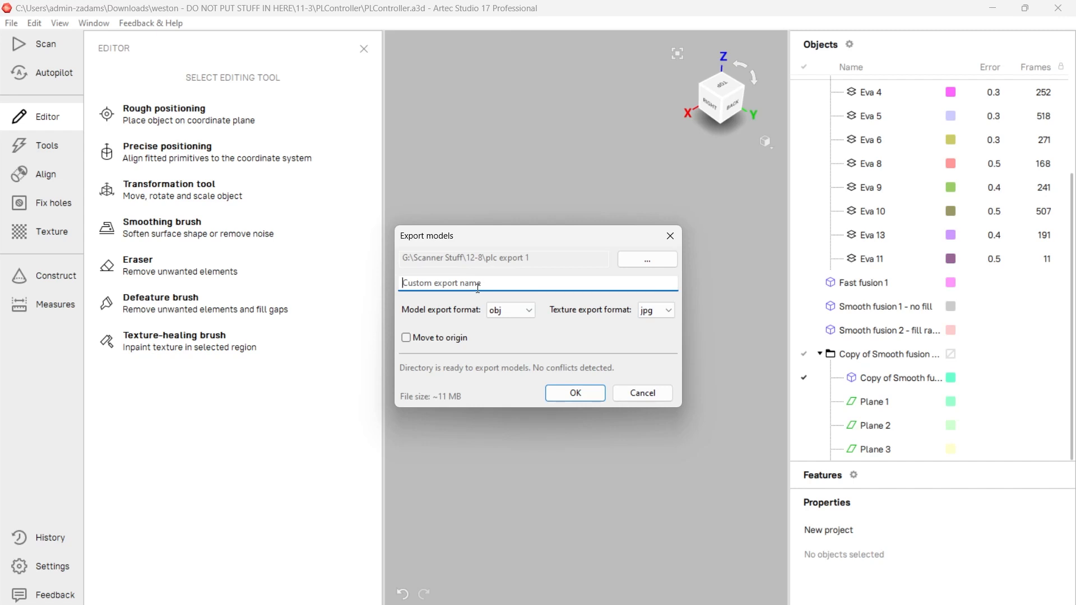
pyautogui.write('dont-move-origin')
pyautogui.press('Return')
# Switch to Blender and delete the default cube from the new scene.
pyautogui.hotkey('alt', 'Tab')
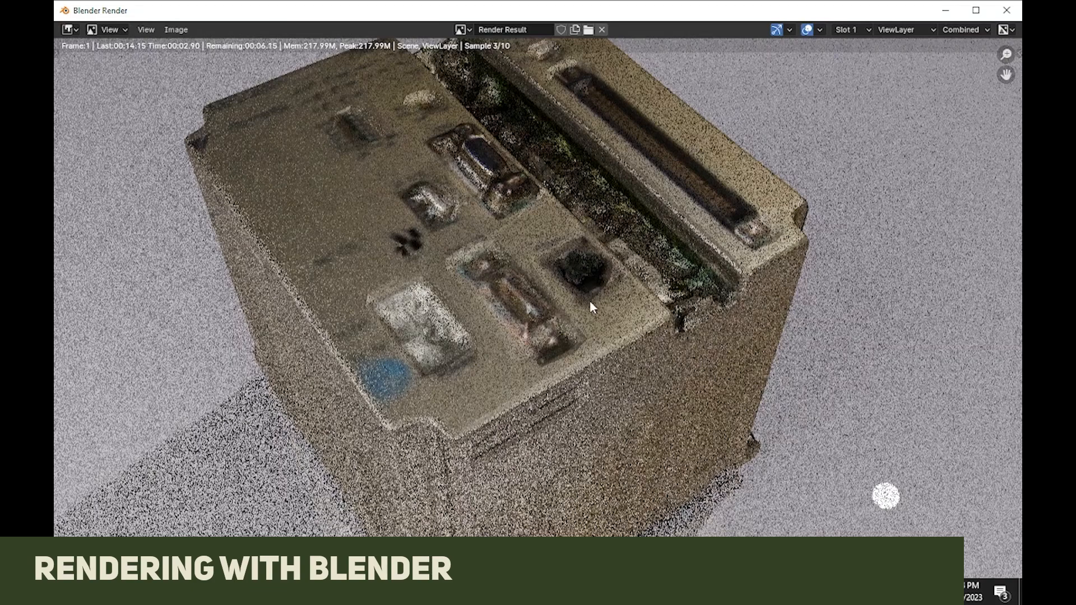
pyautogui.scroll(-2, 589, 300)
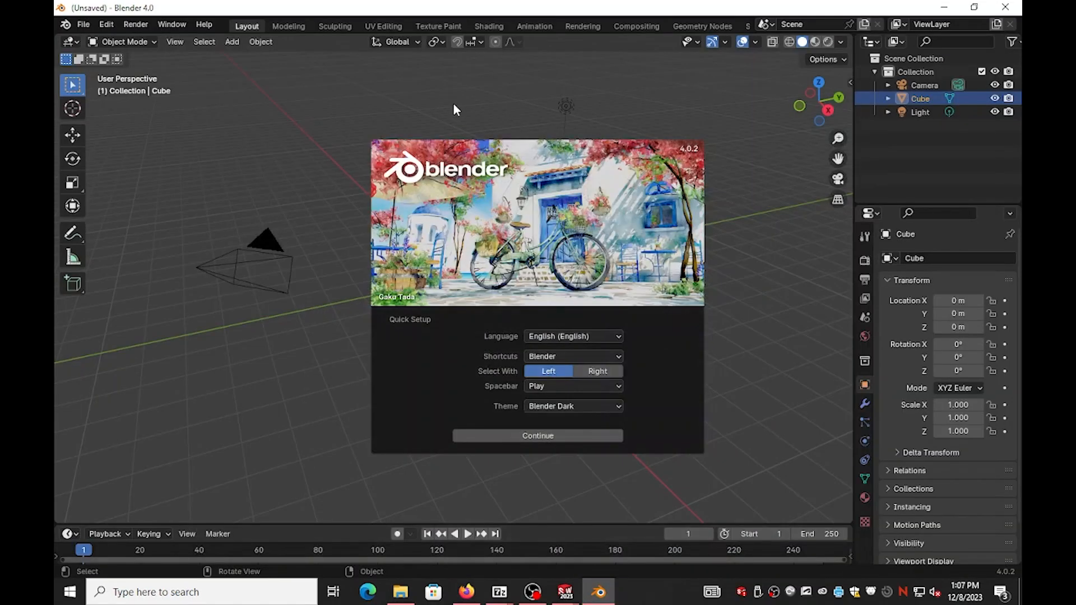
pyautogui.click(454, 102)
pyautogui.press('Delete')
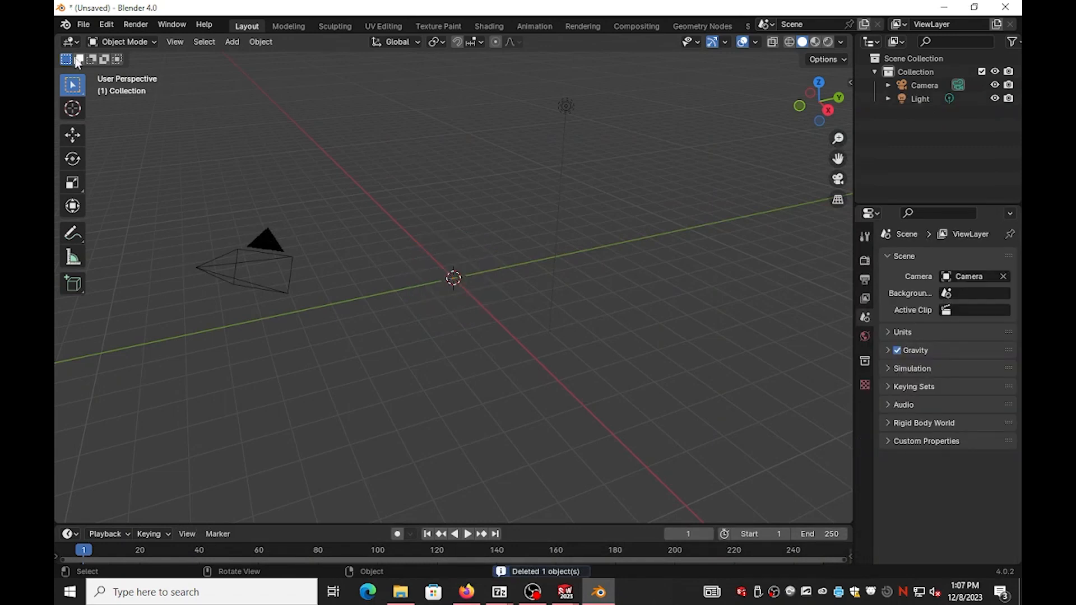
# Import dont-move-origin.obj from the plc export 1 folder on drive E: and frame the model in the viewport.
pyautogui.click(83, 24)
pyautogui.moveTo(106, 215)
pyautogui.click(280, 270)
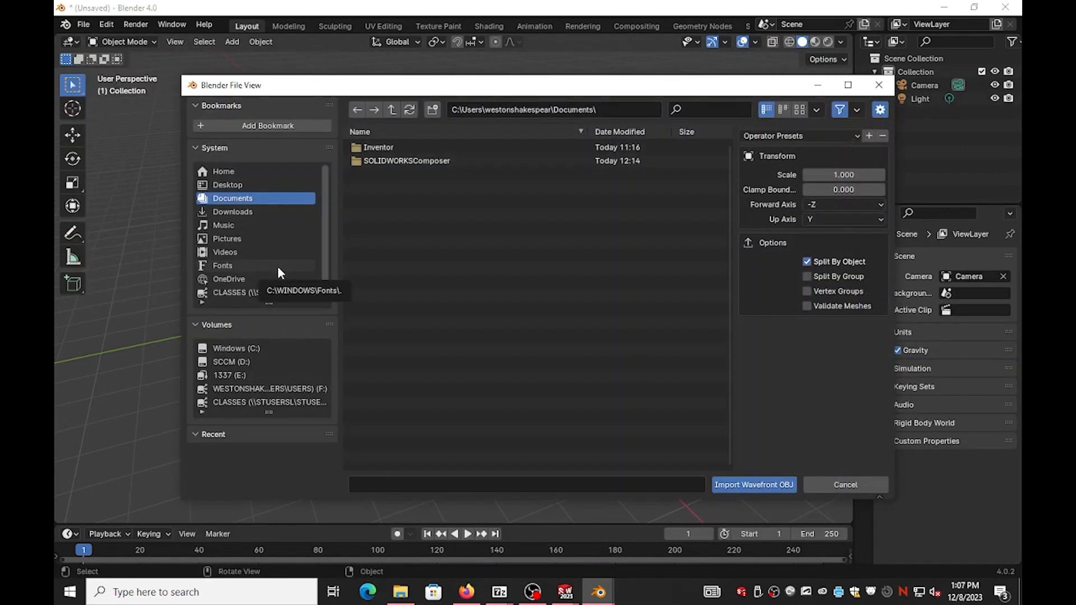
pyautogui.click(235, 375)
pyautogui.click(384, 148)
pyautogui.click(383, 147)
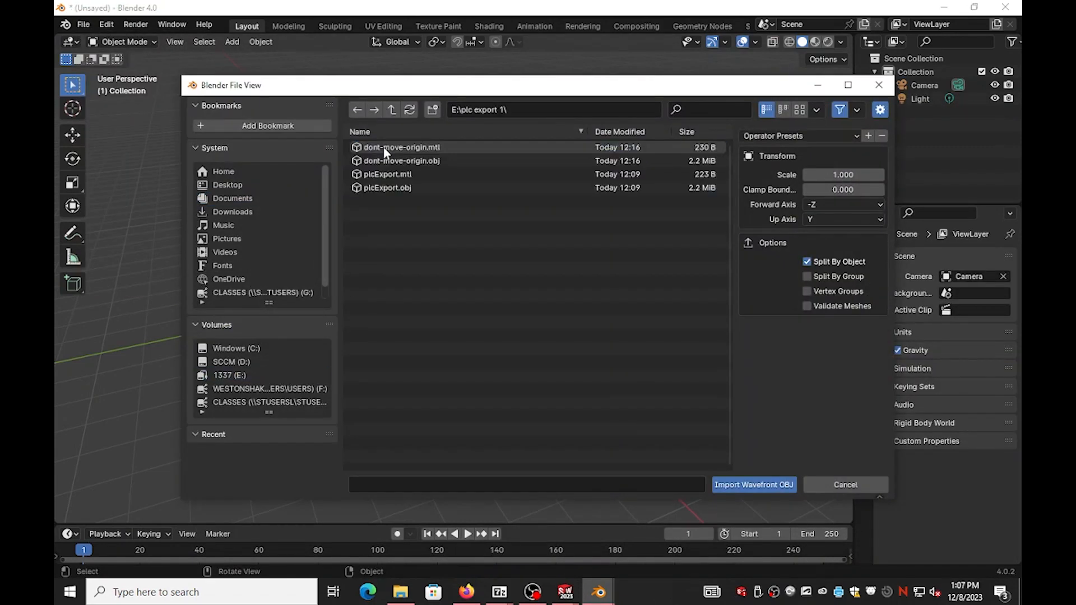
pyautogui.doubleClick(383, 147)
pyautogui.press('KP_Decimal')
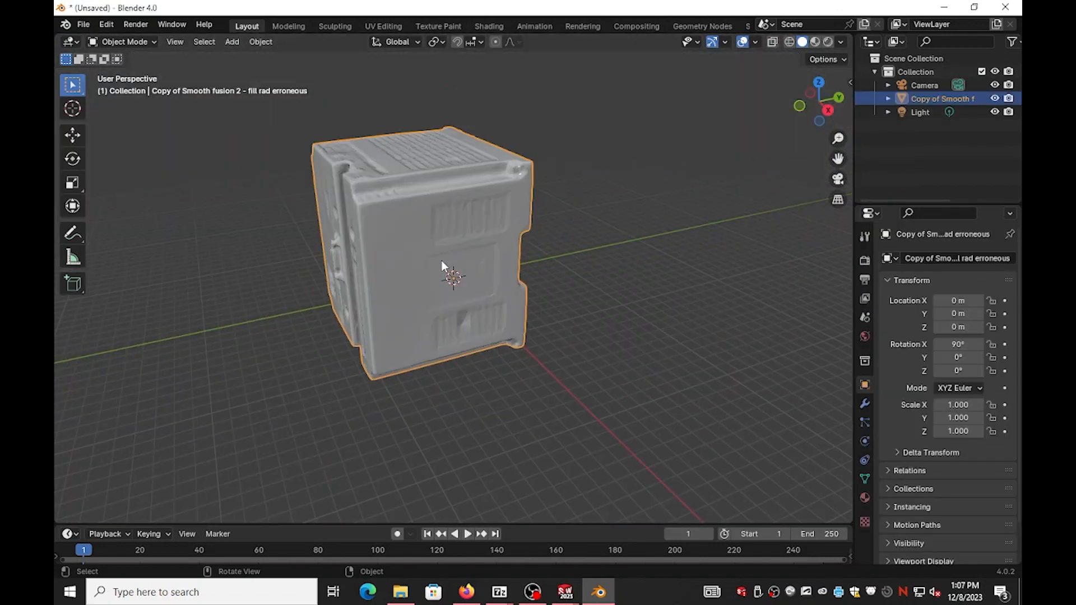
pyautogui.moveTo(552, 313); pyautogui.dragTo(634, 340, button='middle')
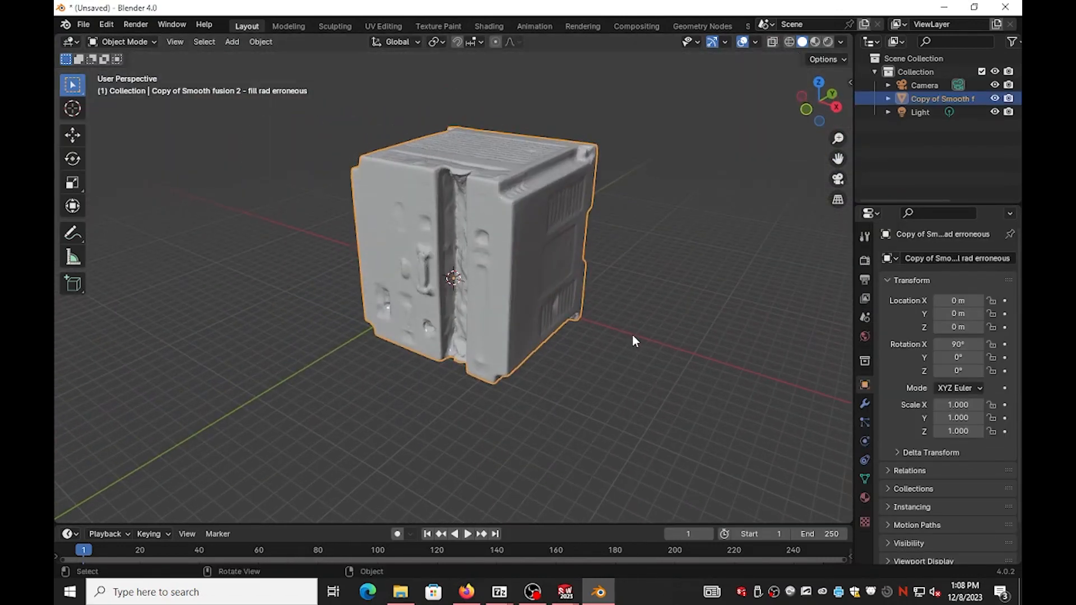
# Display the imported model with rendered viewport shading.
pyautogui.click(828, 41)
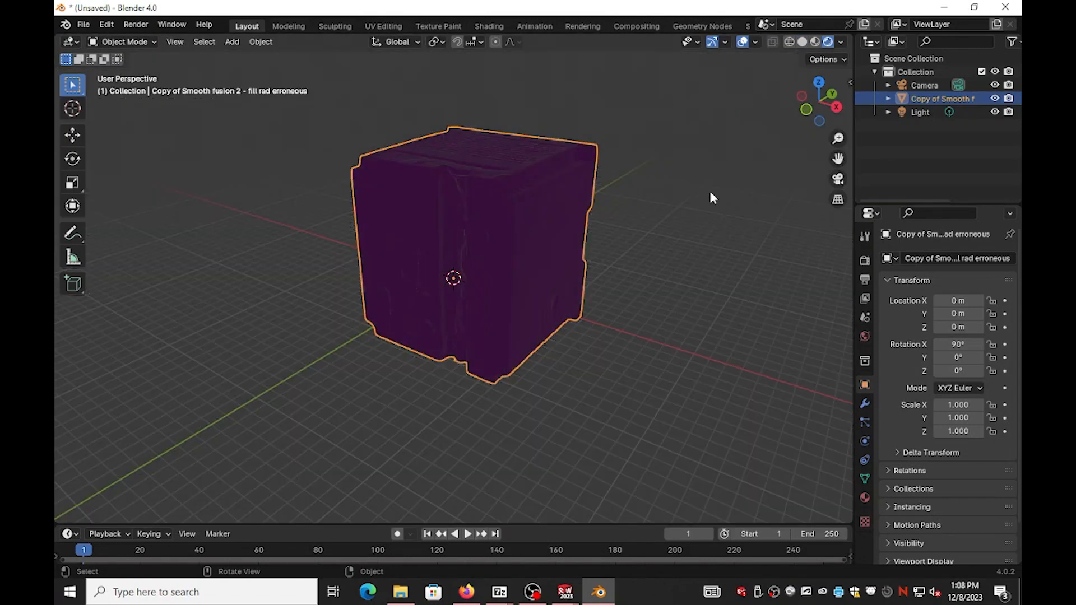
pyautogui.scroll(5, 507, 199)
pyautogui.scroll(-7, 507, 200)
# Add a Sun light to the scene and move it straight up along the Z axis above the model.
pyautogui.hotkey('shift', 'a')
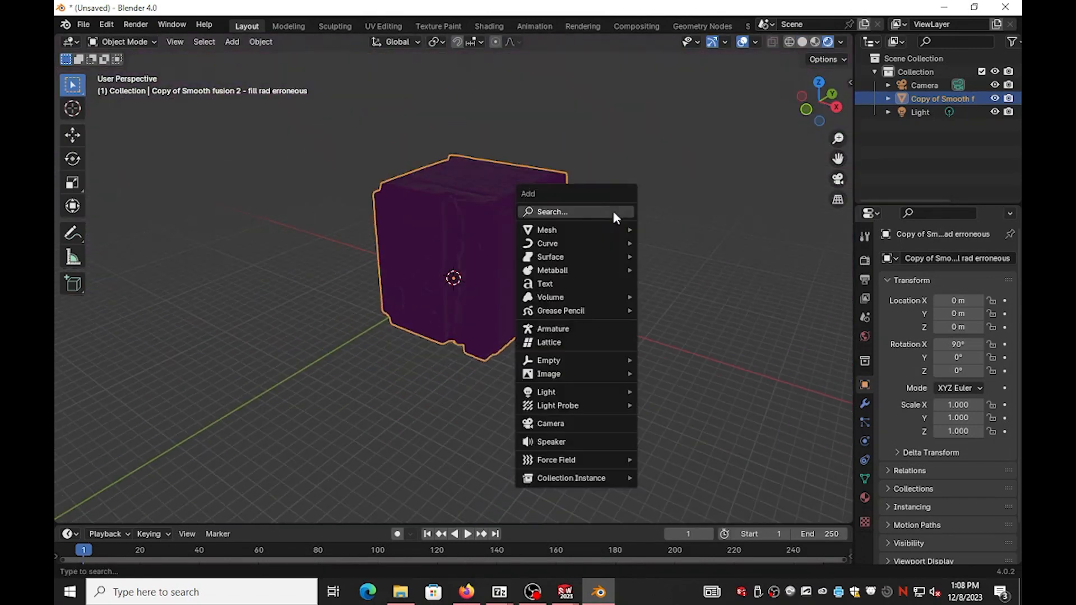
pyautogui.moveTo(600, 362)
pyautogui.moveTo(549, 392)
pyautogui.click(668, 406)
pyautogui.press('g')
pyautogui.press('z')
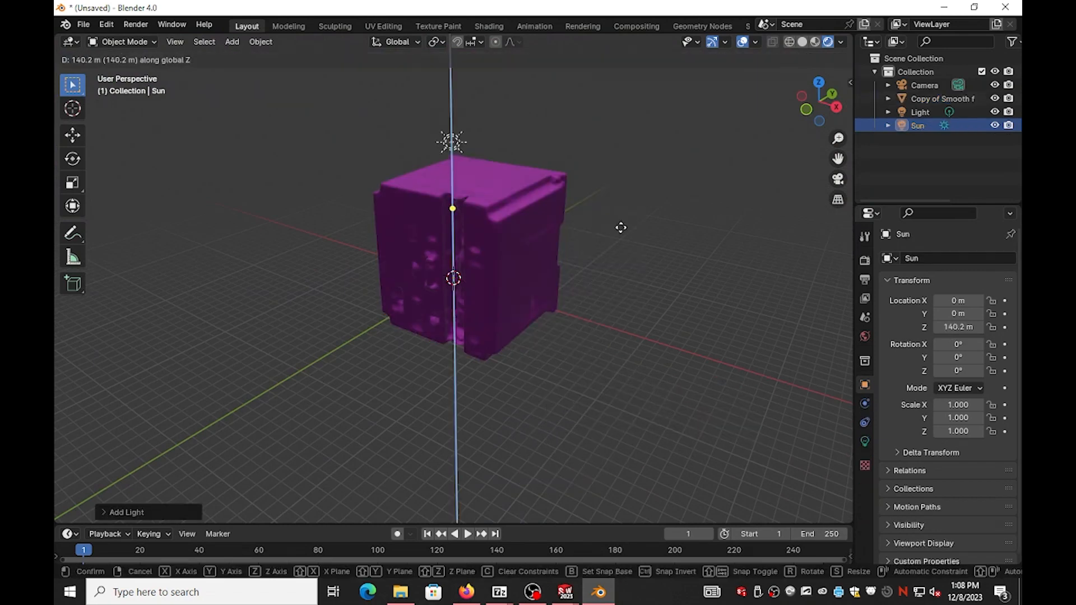
pyautogui.click(612, 189)
pyautogui.click(644, 231)
pyautogui.moveTo(644, 231); pyautogui.dragTo(732, 249, button='middle')
# Select the imported model and display its material settings.
pyautogui.rightClick(924, 98)
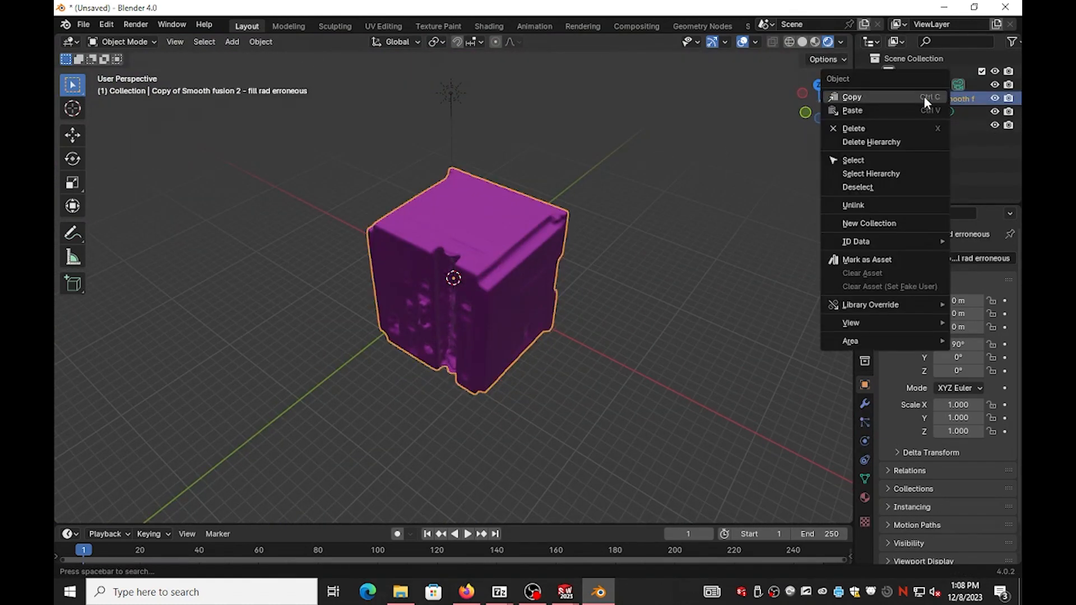
pyautogui.click(864, 403)
pyautogui.click(865, 335)
pyautogui.click(864, 385)
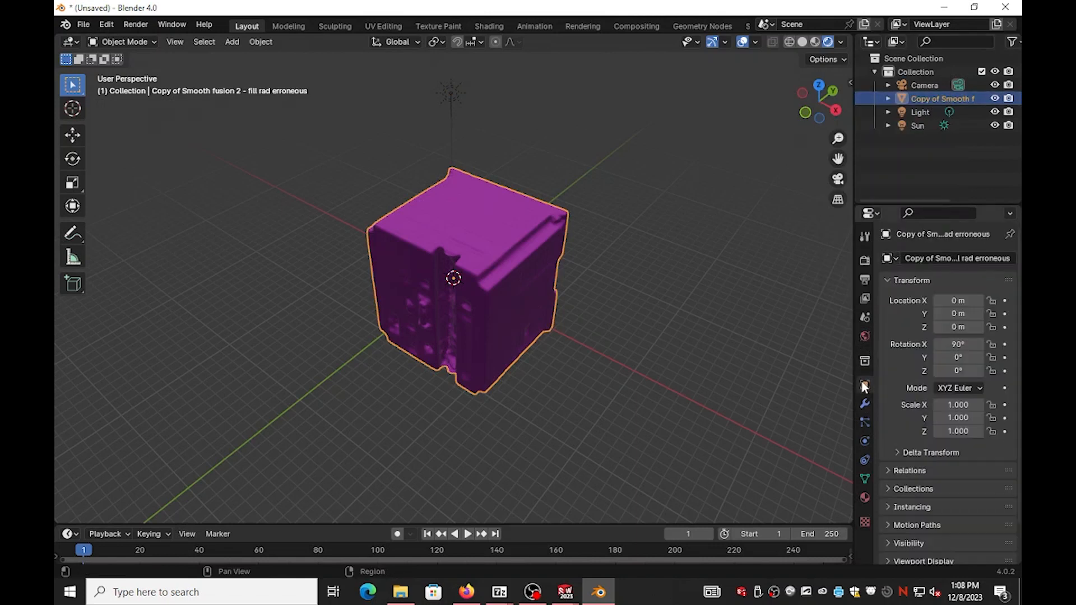
pyautogui.click(865, 498)
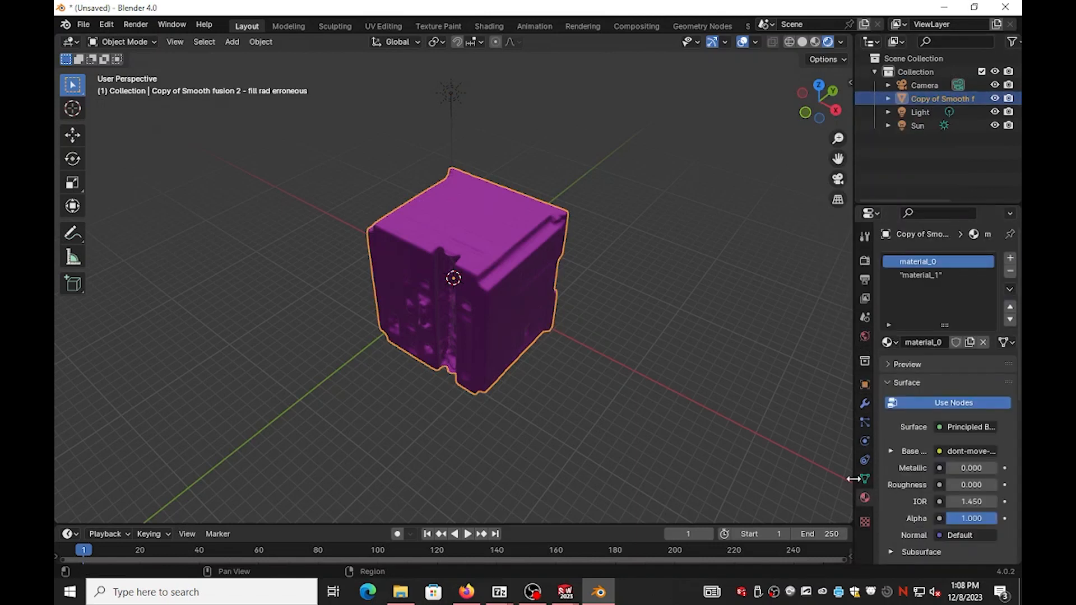
# Assign material_0 to the model's second material slot in place of its current material.
pyautogui.click(930, 274)
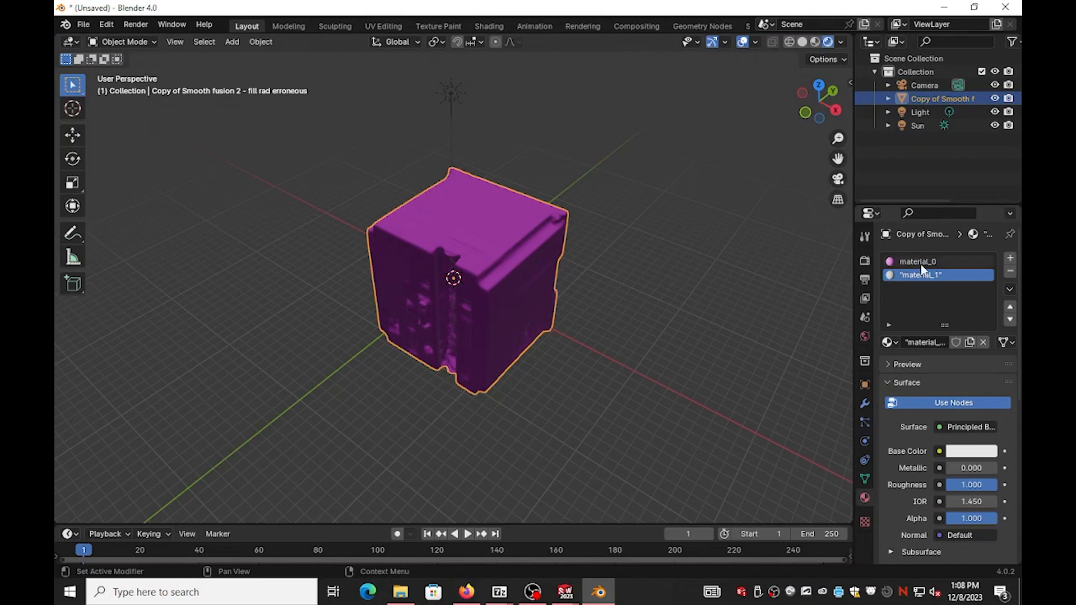
pyautogui.click(888, 342)
pyautogui.click(887, 343)
pyautogui.click(869, 372)
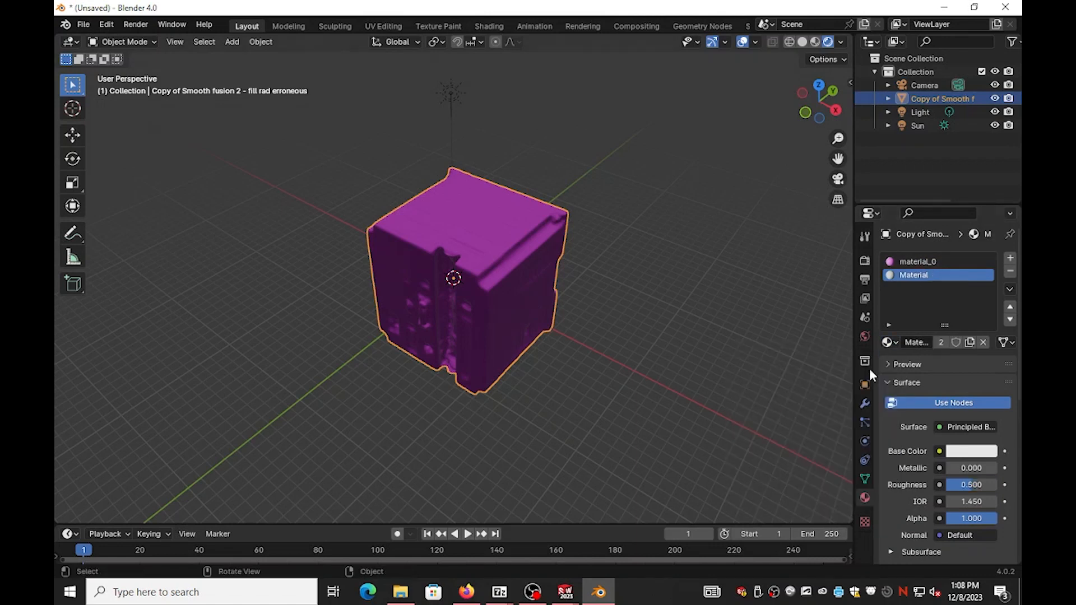
pyautogui.click(887, 343)
pyautogui.click(847, 385)
pyautogui.click(845, 378)
pyautogui.click(992, 472)
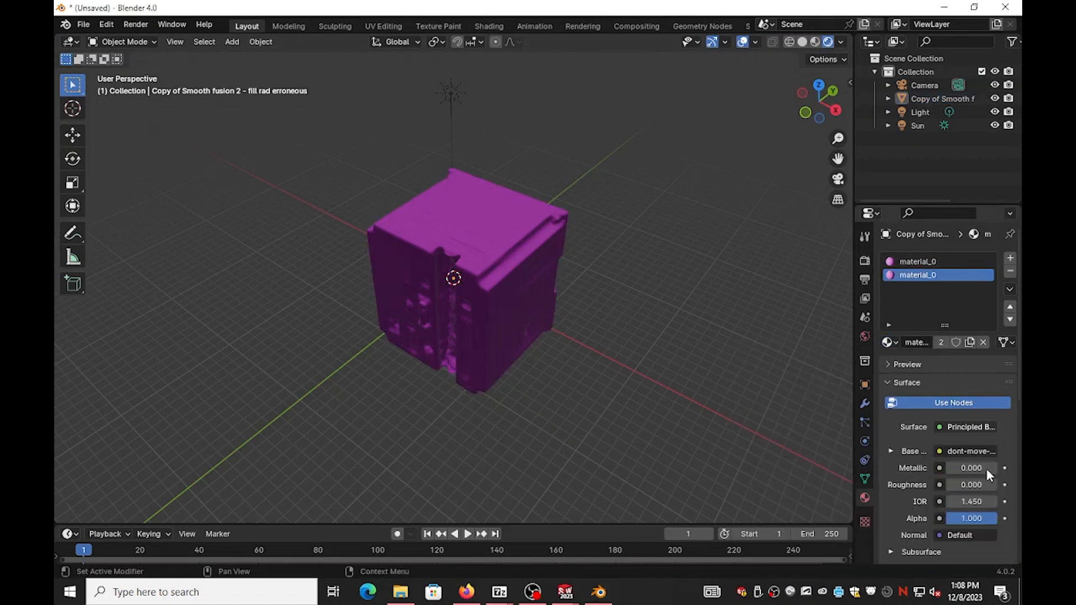
# Widen the properties area and examine the first slot's base color source and the available materials.
pyautogui.moveTo(854, 435); pyautogui.dragTo(707, 432)
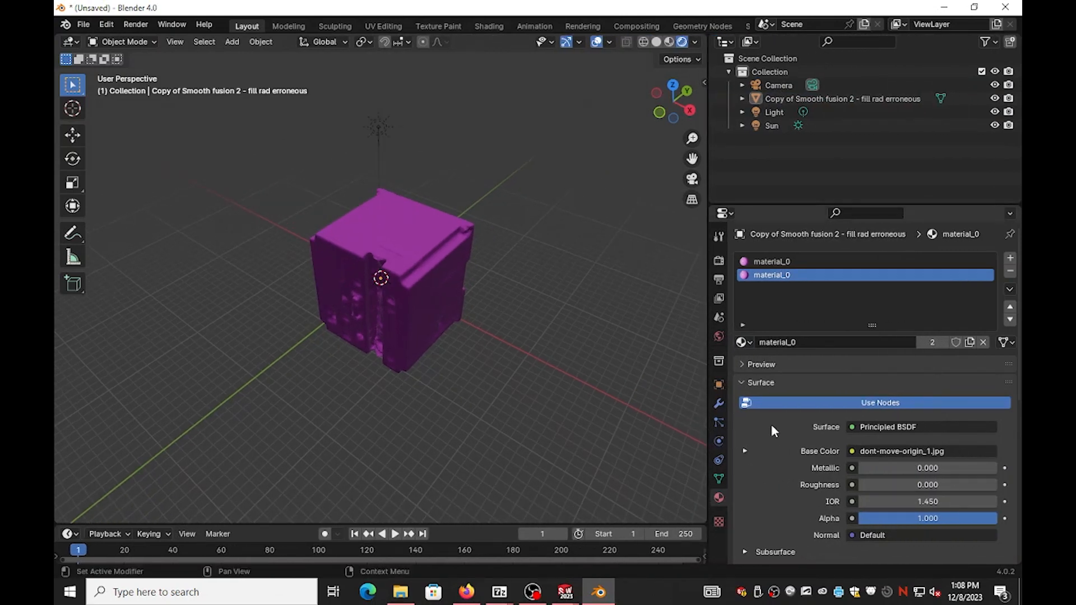
pyautogui.click(779, 265)
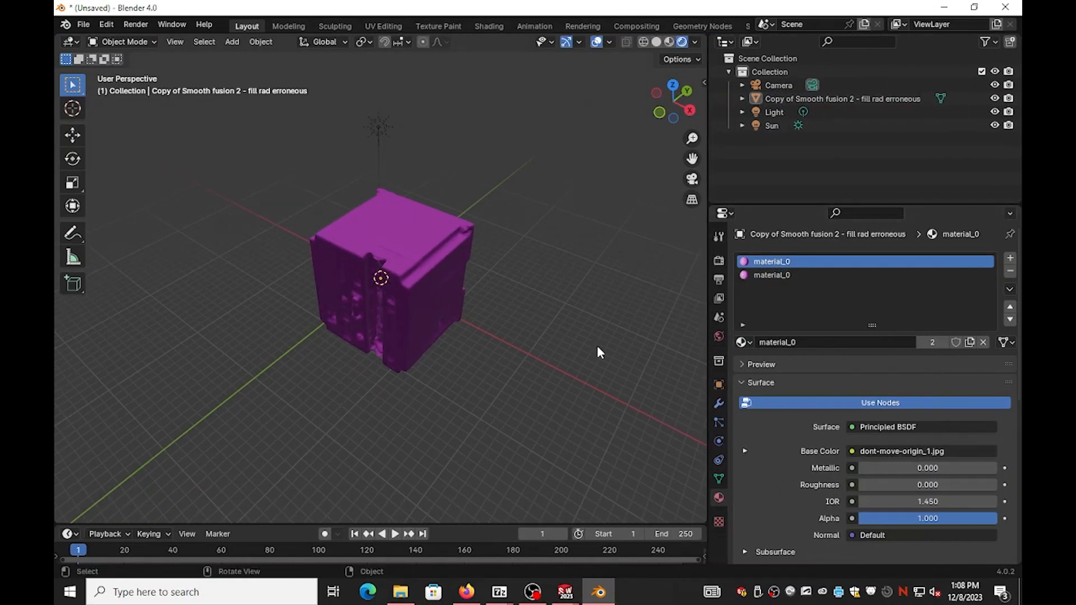
pyautogui.click(902, 452)
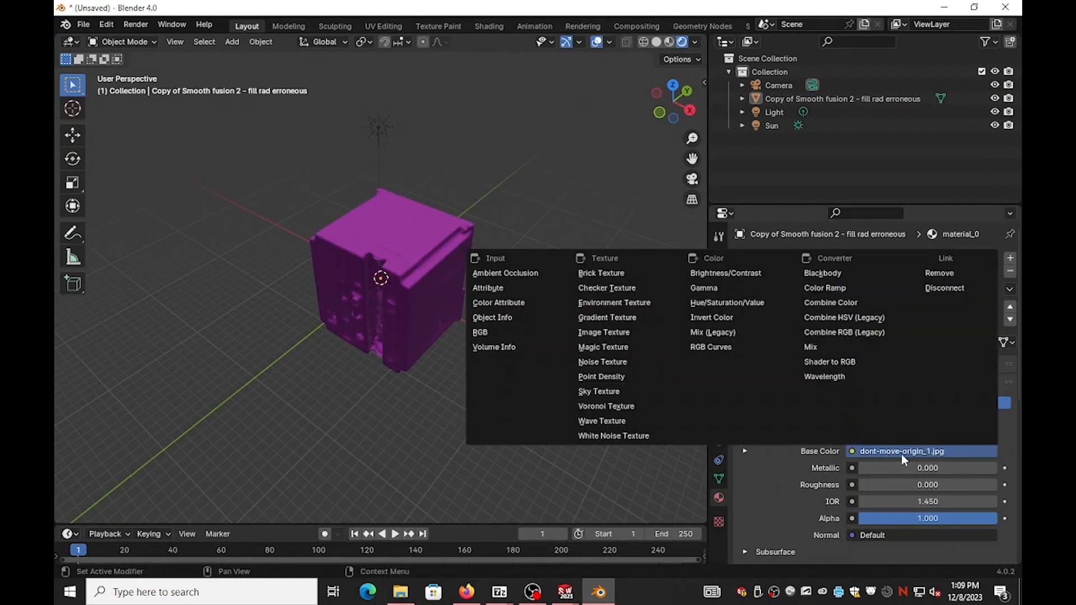
pyautogui.press('Escape')
pyautogui.click(744, 343)
pyautogui.click(915, 381)
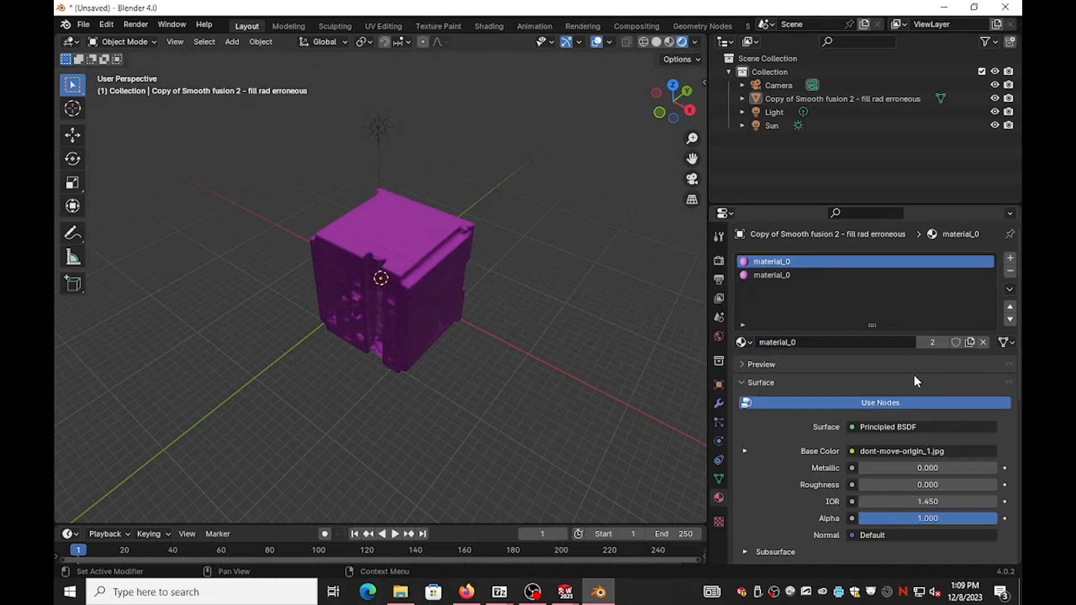
# Try material_0 with shader nodes disabled, returning to node-based shading.
pyautogui.click(823, 402)
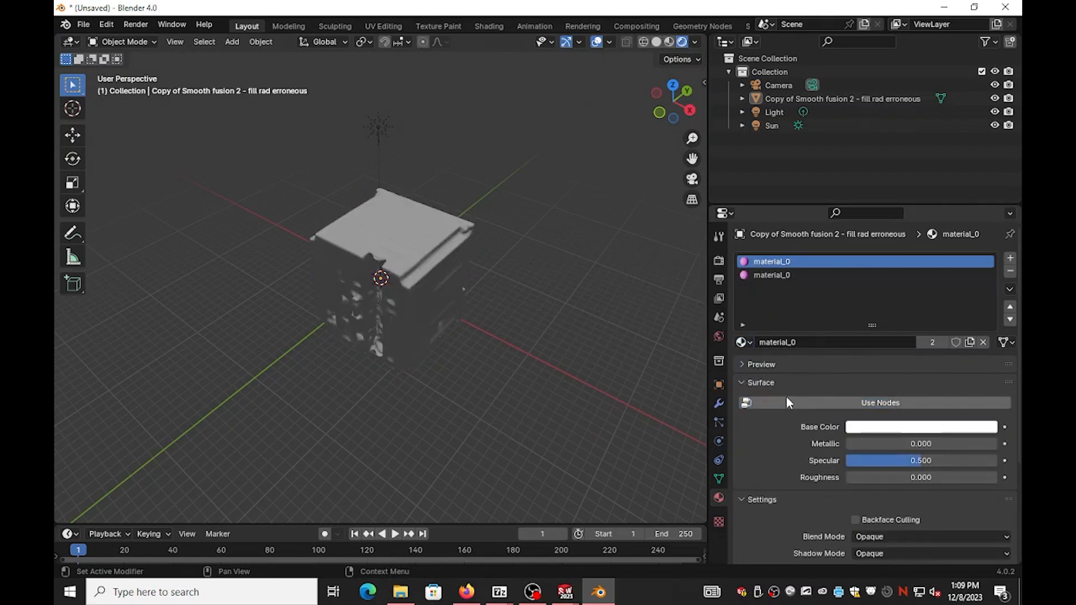
pyautogui.click(817, 401)
pyautogui.click(811, 401)
pyautogui.click(809, 402)
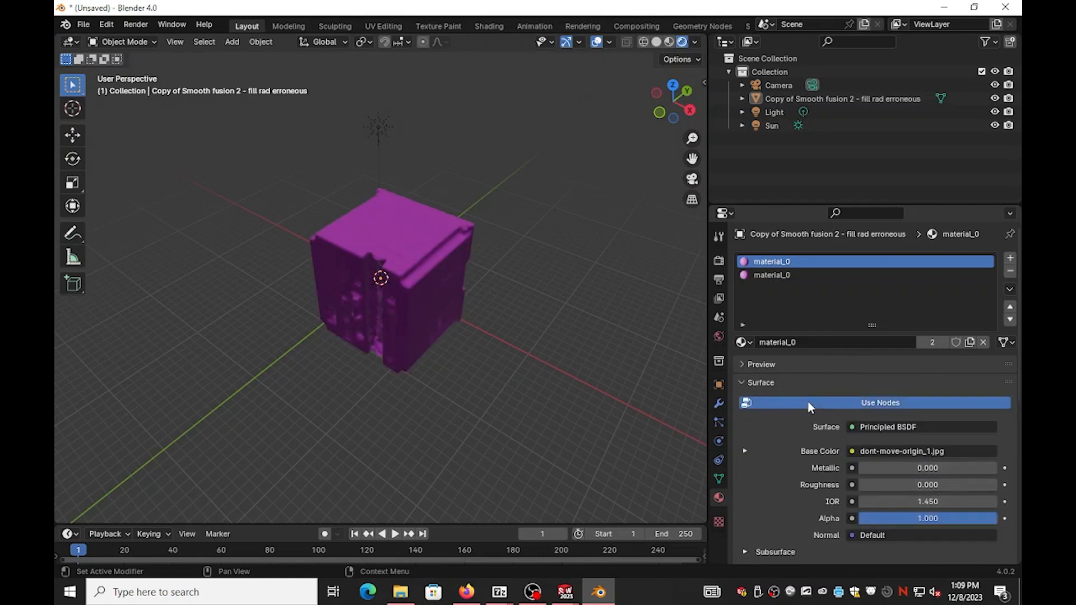
# Switch to the Shading workspace and bring the whole model and its material nodes into view.
pyautogui.click(489, 26)
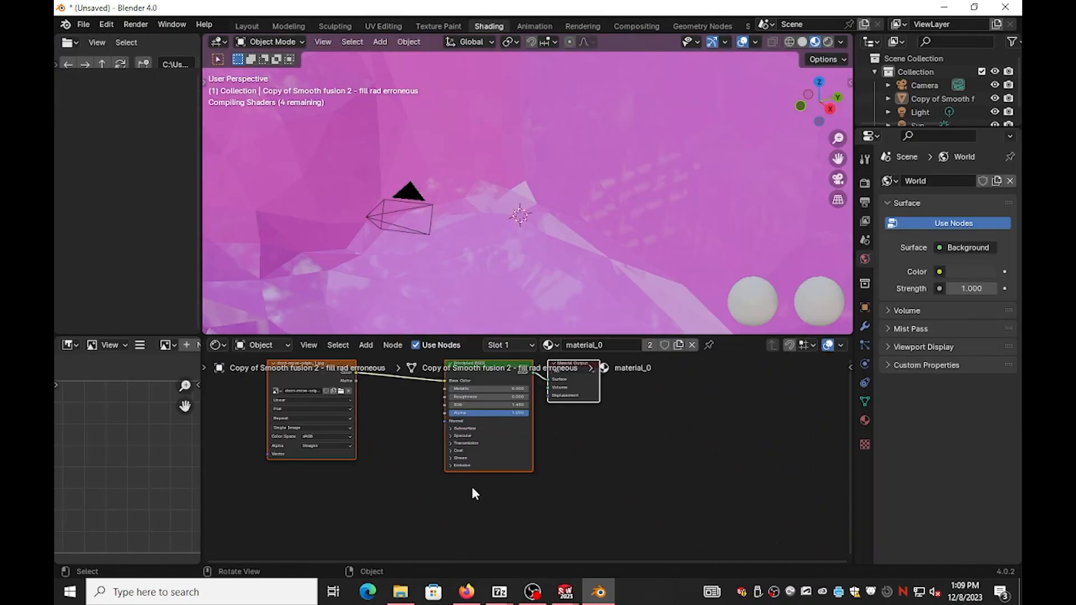
pyautogui.scroll(-10, 564, 178)
pyautogui.click(579, 440)
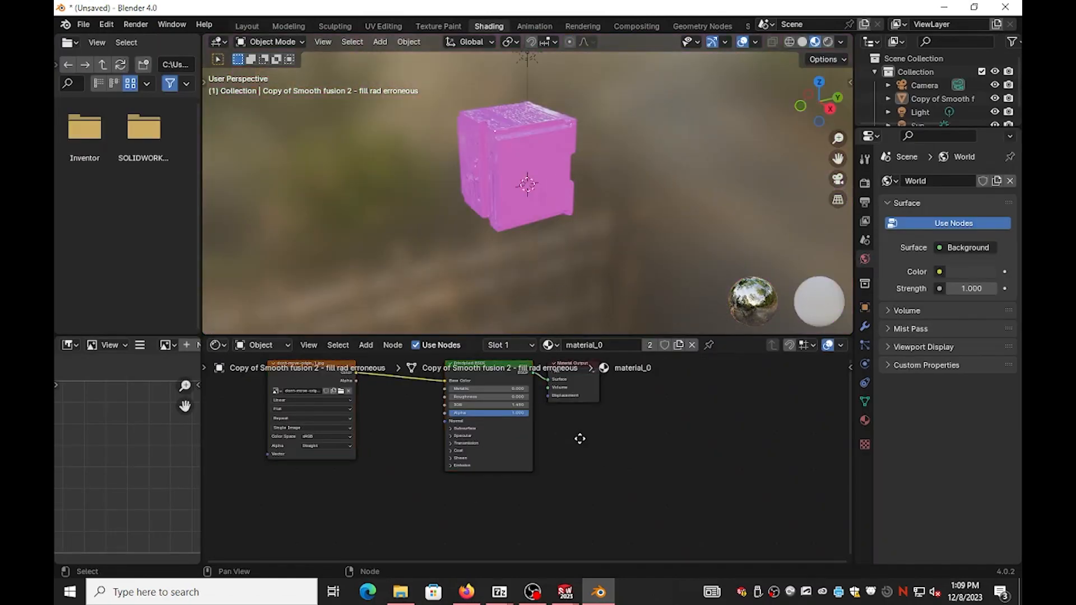
pyautogui.moveTo(579, 439); pyautogui.dragTo(619, 477, button='middle')
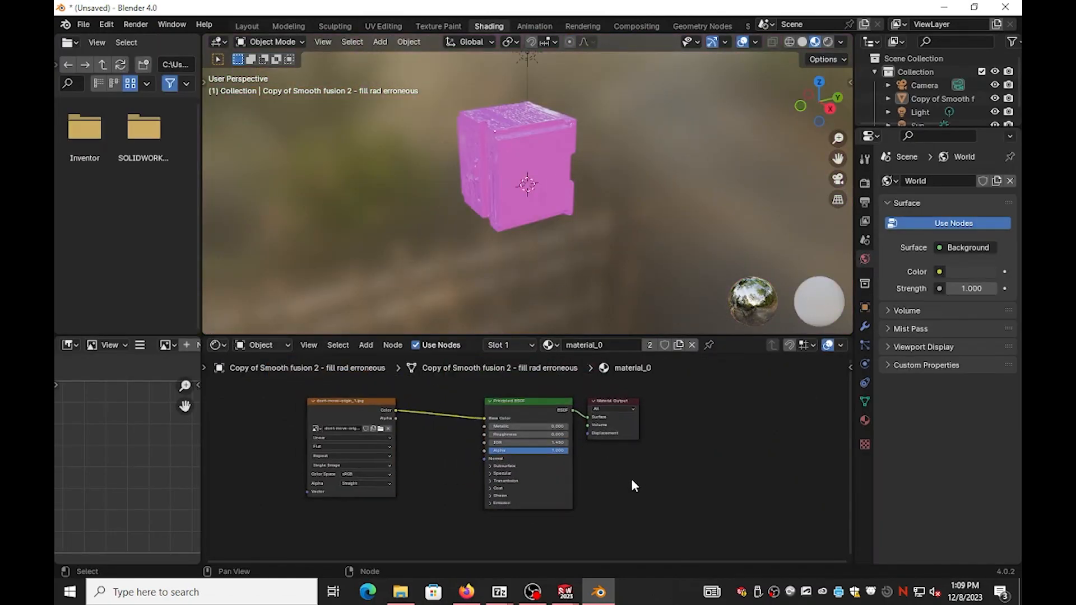
# Assign "material_1" to the model's first material slot and delete its Principled BSDF node.
pyautogui.click(550, 346)
pyautogui.click(579, 378)
pyautogui.click(550, 346)
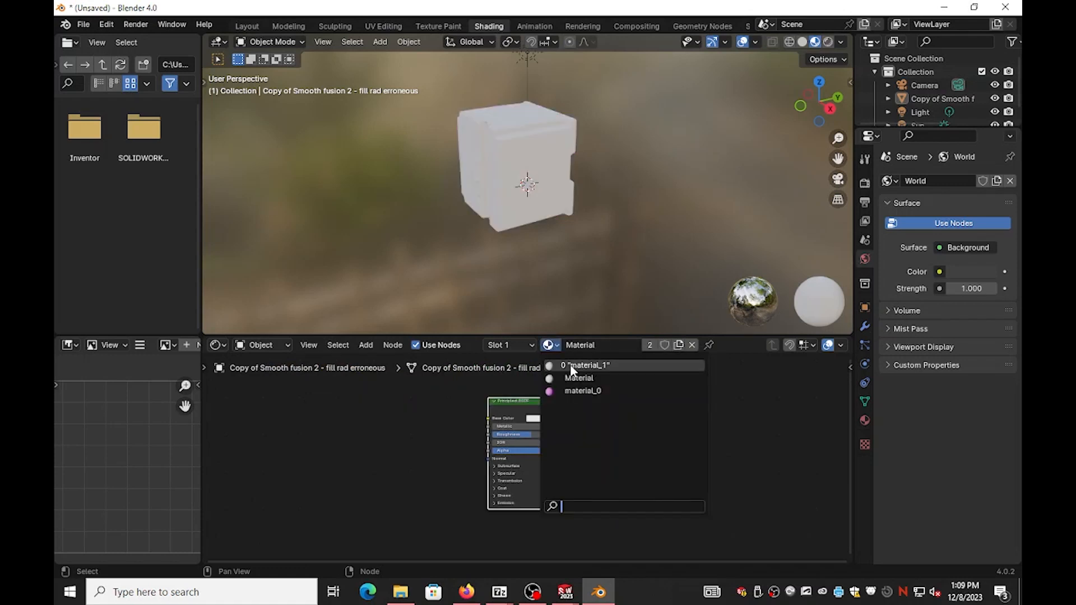
pyautogui.click(570, 365)
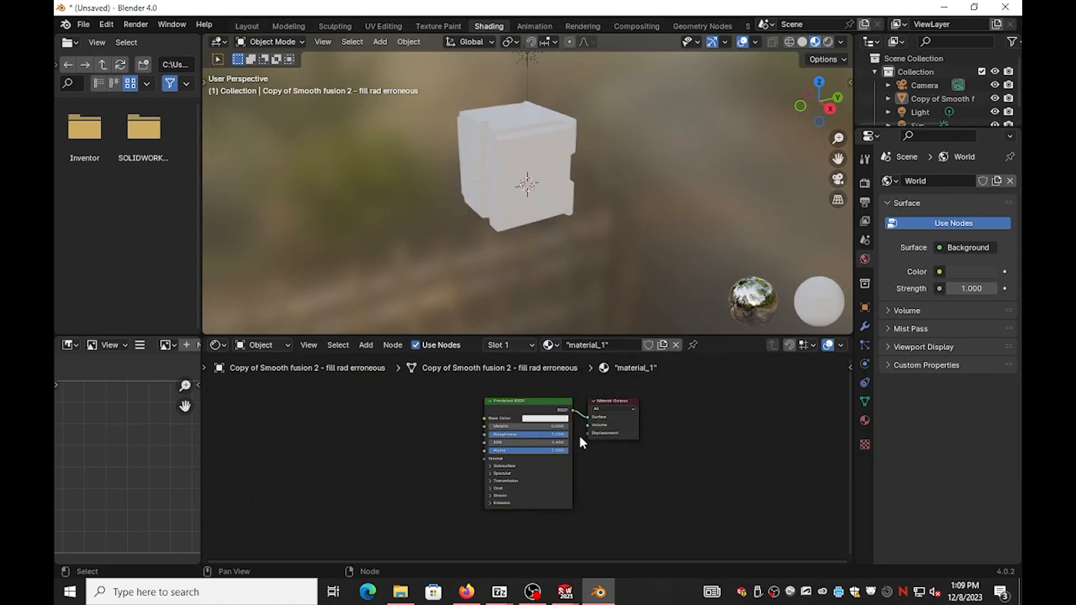
pyautogui.click(550, 346)
pyautogui.click(565, 367)
pyautogui.click(520, 399)
pyautogui.press('Delete')
# Add an Image Texture node and load plcExport_1.jpg from the plc export 1 folder on drive E:.
pyautogui.hotkey('shift', 'a')
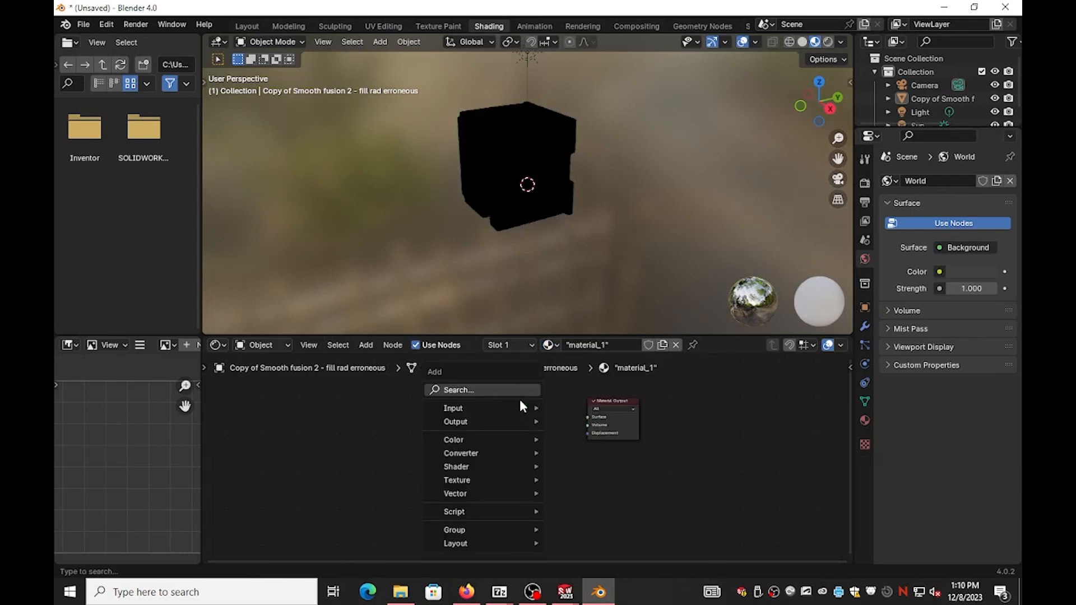
pyautogui.moveTo(503, 405)
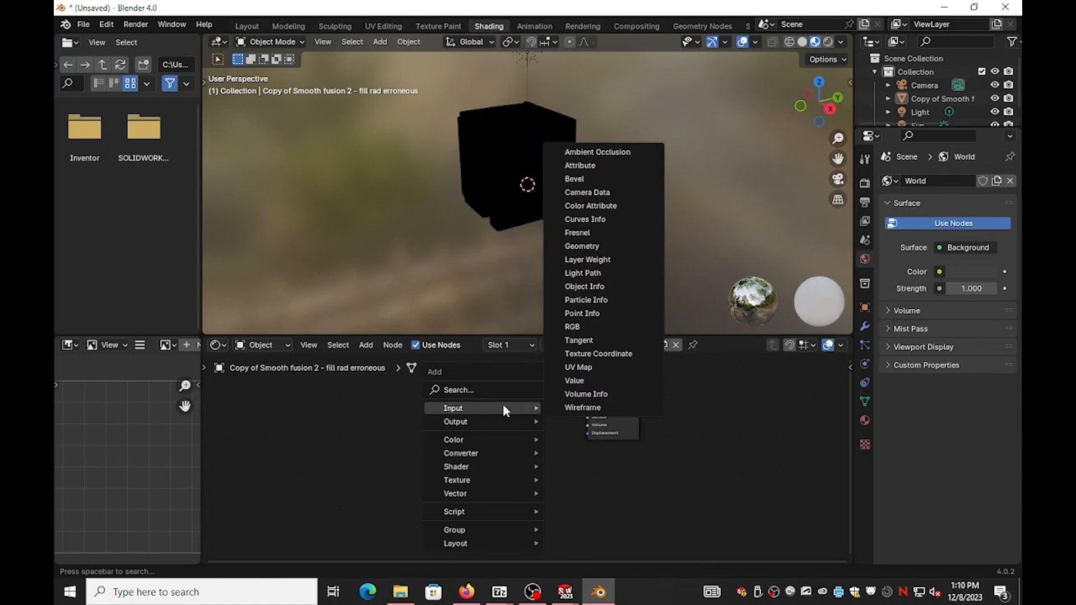
pyautogui.moveTo(505, 441)
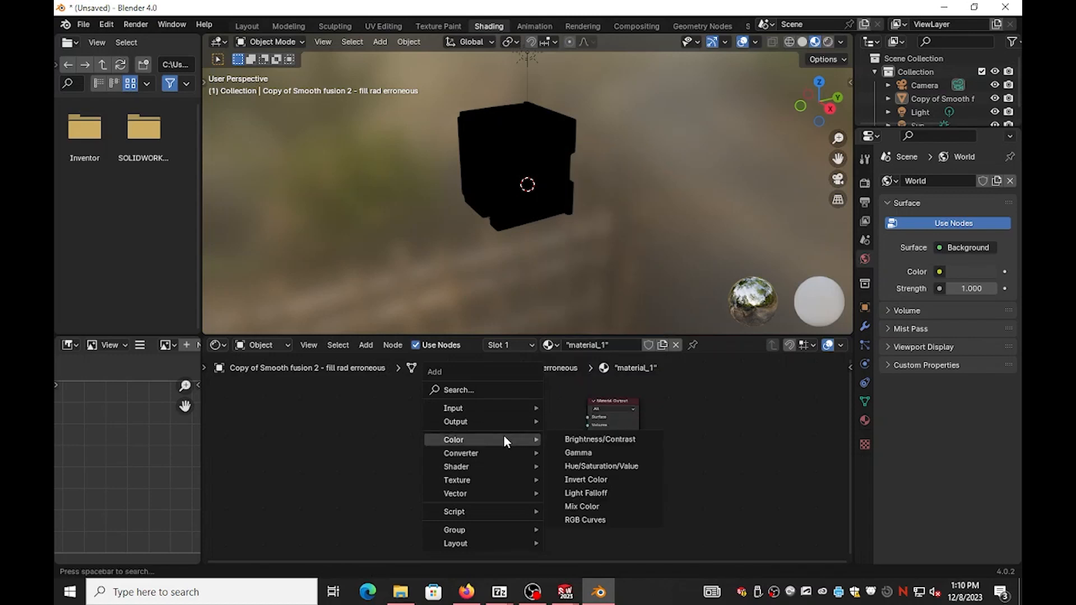
pyautogui.moveTo(496, 470)
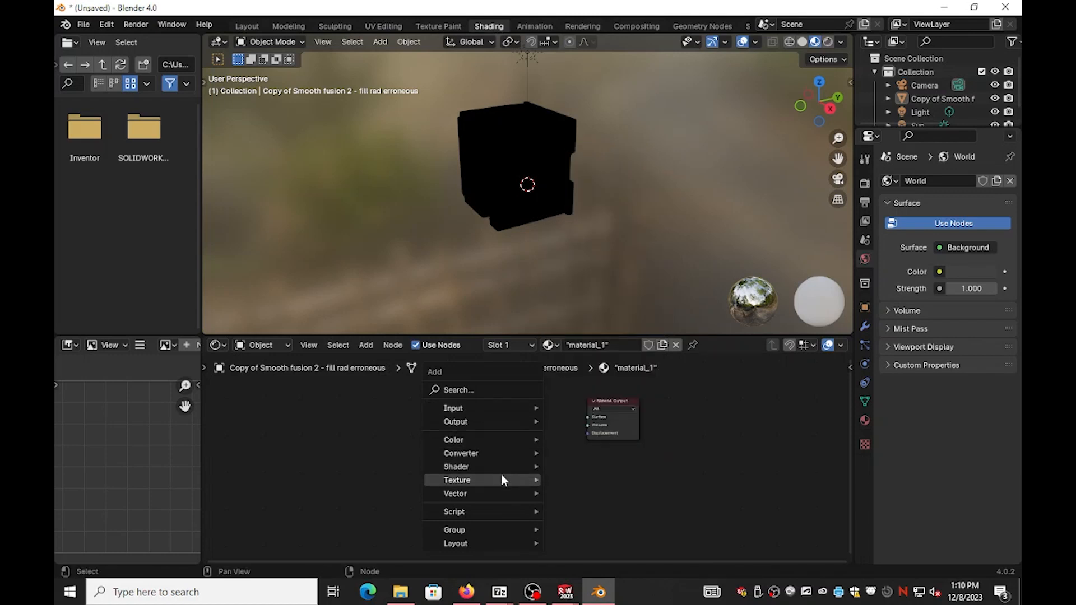
pyautogui.moveTo(501, 475)
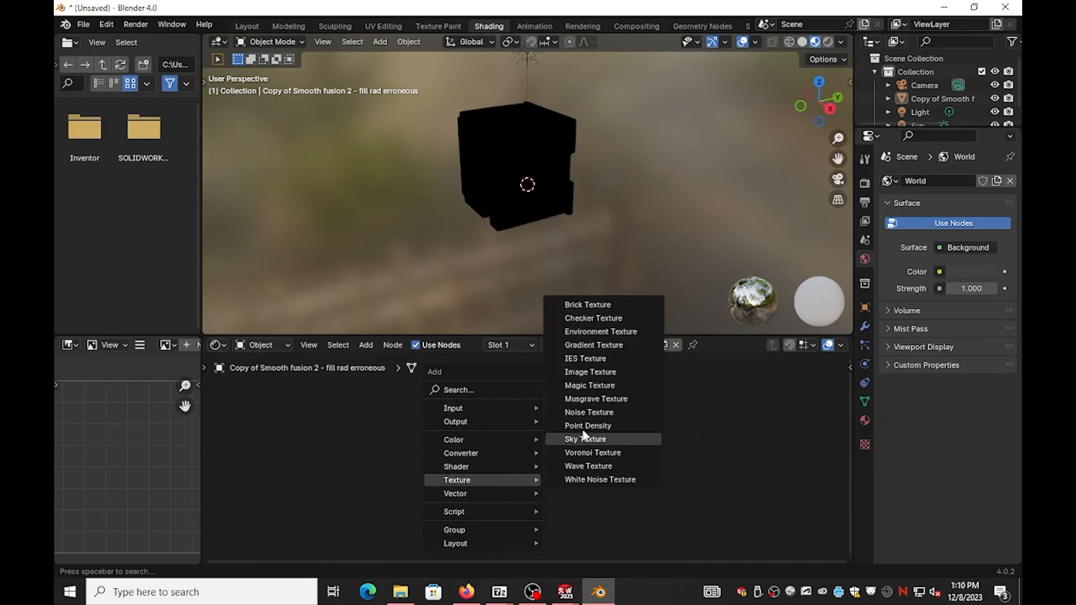
pyautogui.click(590, 372)
pyautogui.click(431, 446)
pyautogui.click(437, 447)
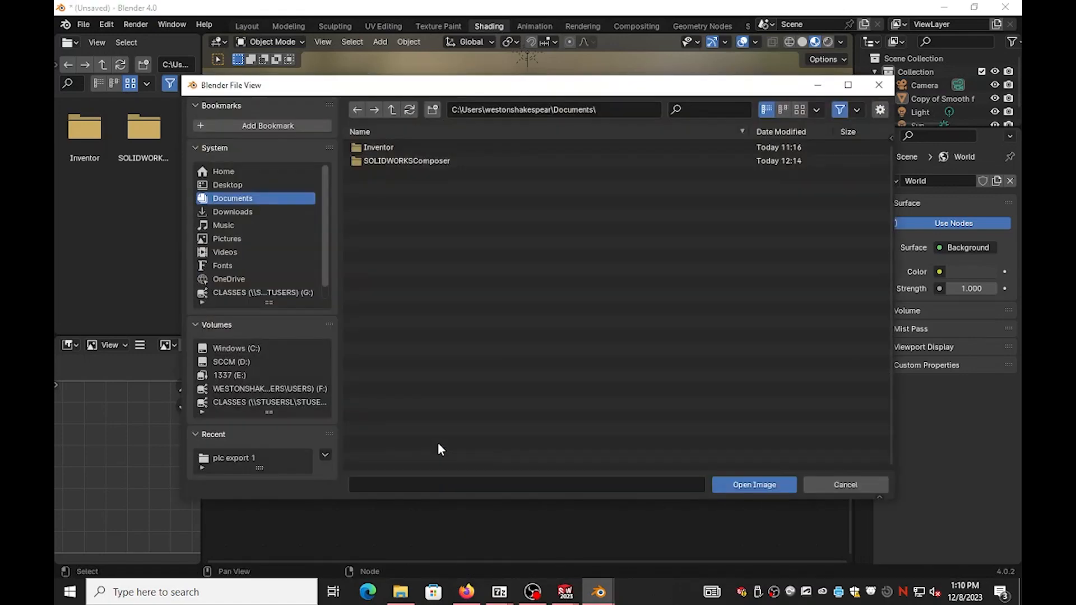
pyautogui.click(274, 373)
pyautogui.doubleClick(392, 146)
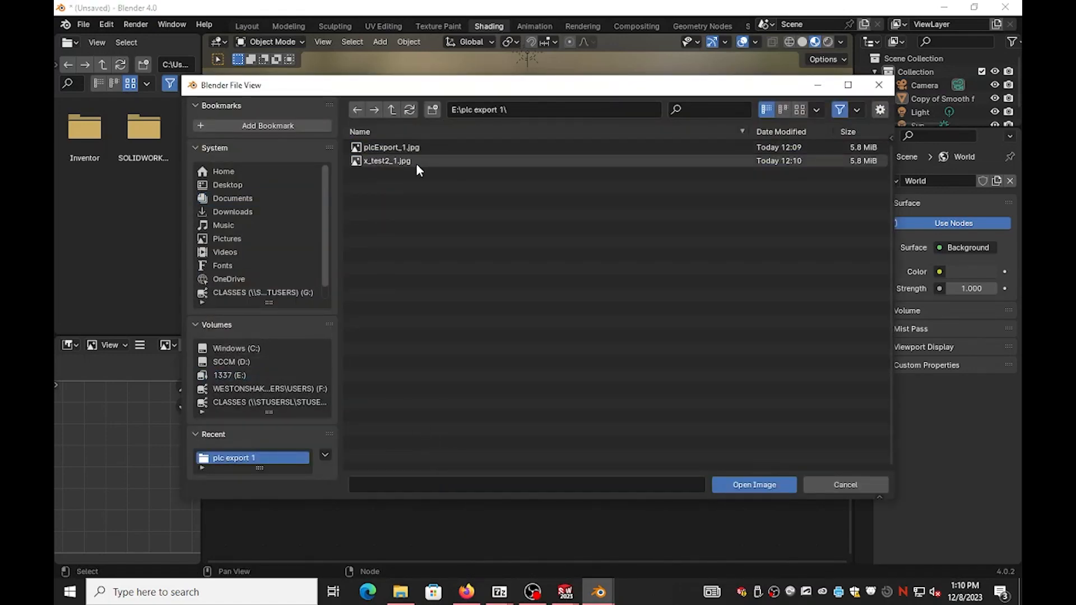
pyautogui.doubleClick(413, 148)
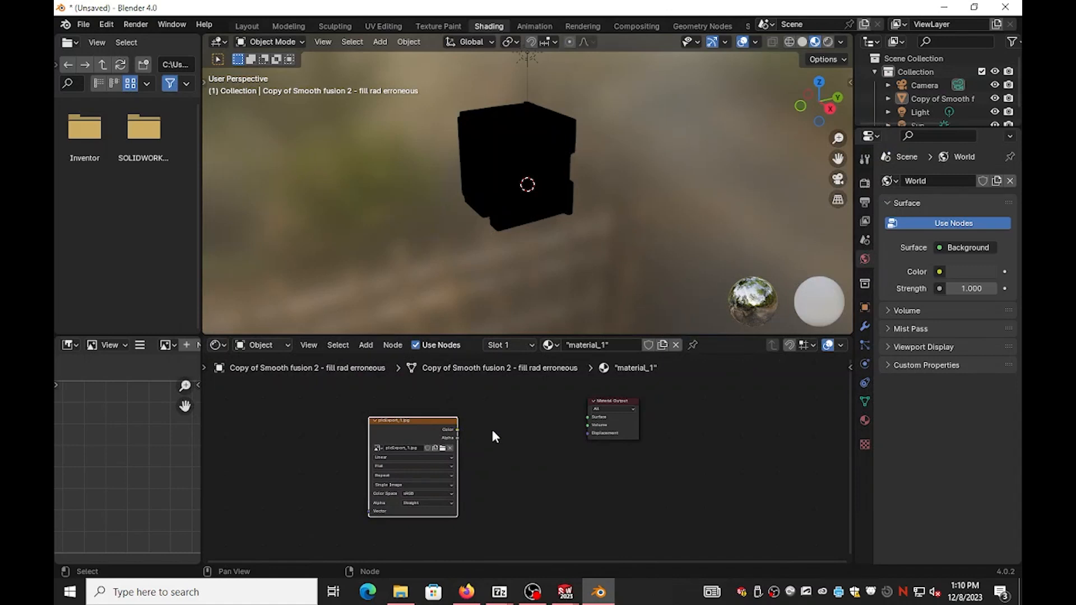
# Add a Glossy BSDF node, linking the image's Color to its Color input and its BSDF output to the material's Surface.
pyautogui.hotkey('shift', 'a')
pyautogui.moveTo(509, 437)
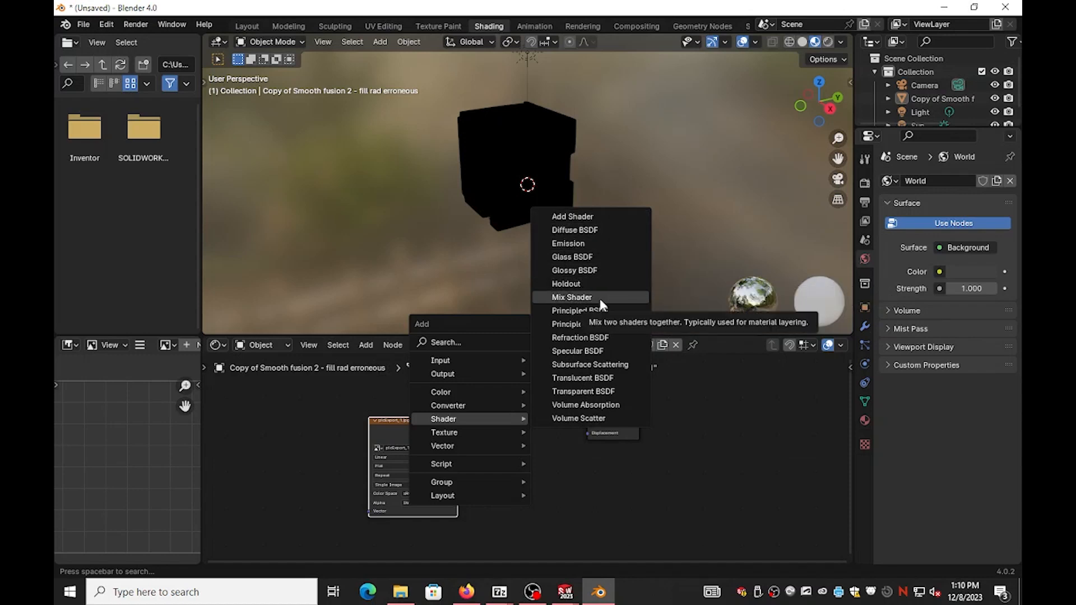
pyautogui.click(596, 271)
pyautogui.click(494, 402)
pyautogui.moveTo(458, 429); pyautogui.dragTo(465, 429)
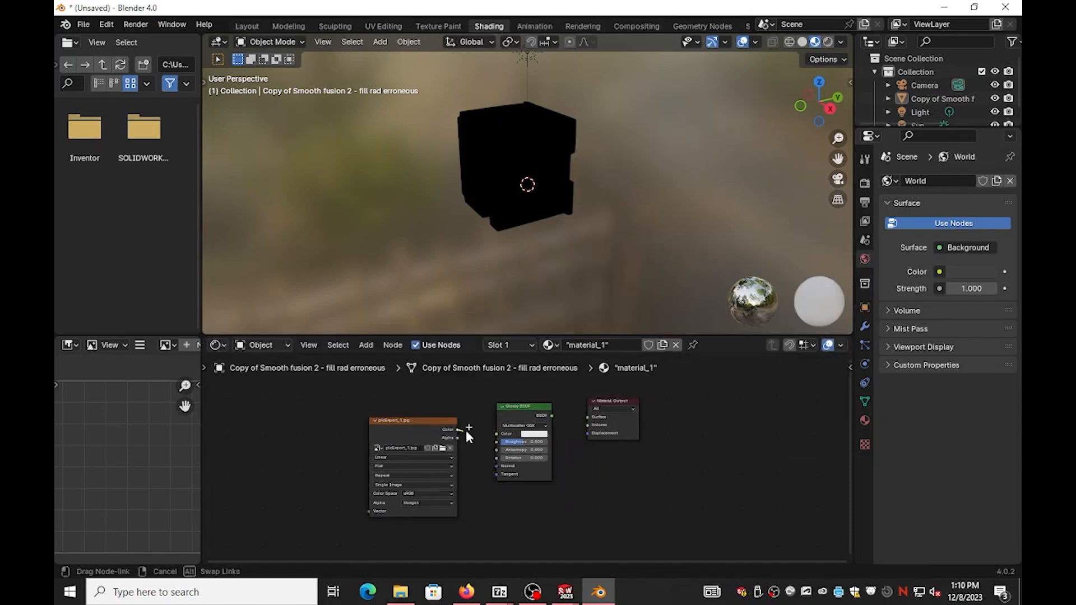
pyautogui.moveTo(579, 419); pyautogui.dragTo(586, 418)
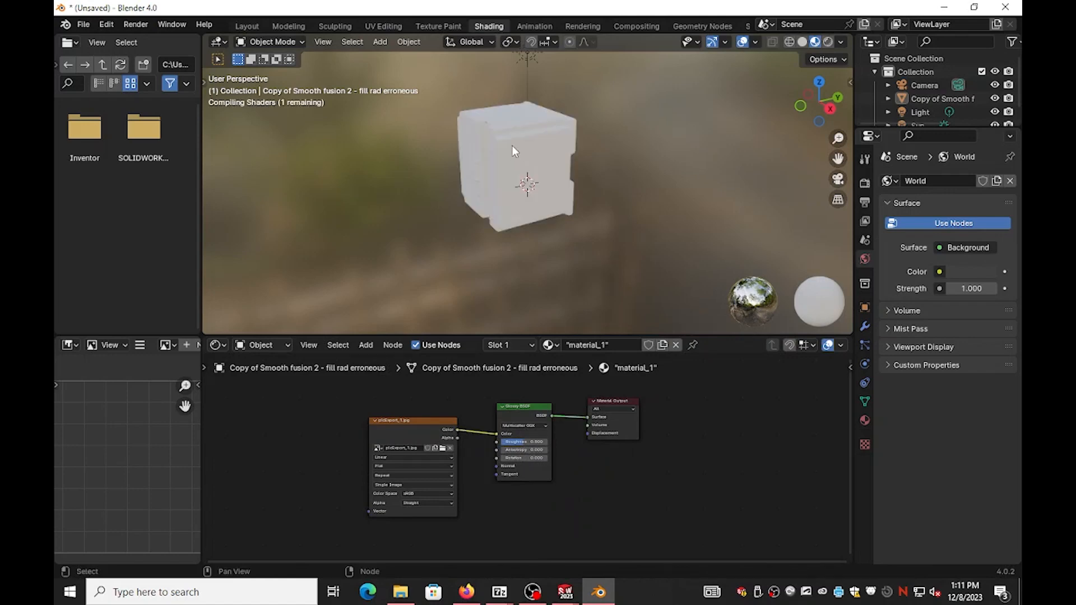
# Enlarge the 3D viewport and inspect the textured model up close.
pyautogui.scroll(10, 513, 148)
pyautogui.moveTo(516, 153); pyautogui.dragTo(579, 184, button='middle')
pyautogui.scroll(-4, 554, 163)
pyautogui.moveTo(712, 335); pyautogui.dragTo(717, 451)
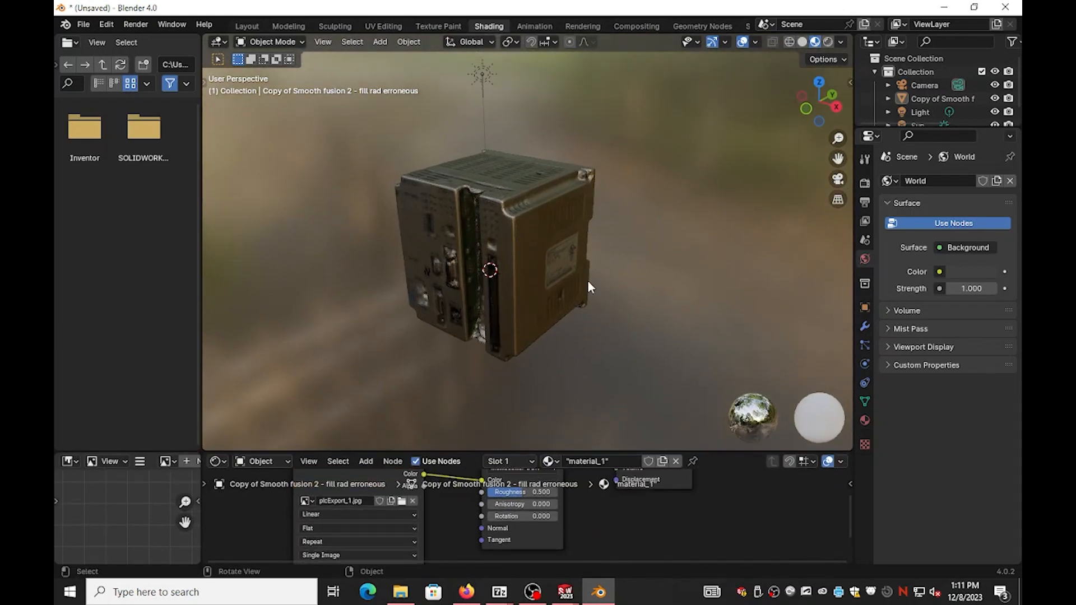
pyautogui.scroll(1, 596, 281)
# Select the textured model and rotate it -90° about the global X axis.
pyautogui.click(563, 238)
pyautogui.scroll(-3, 594, 248)
pyautogui.moveTo(600, 250); pyautogui.dragTo(562, 256, button='middle')
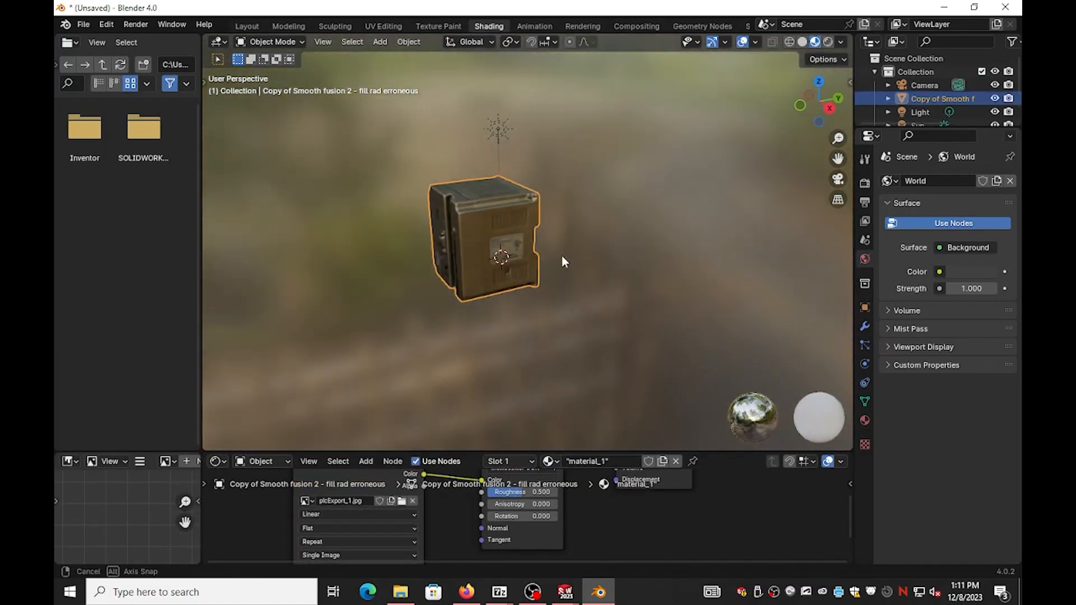
pyautogui.press('r')
pyautogui.press('x')
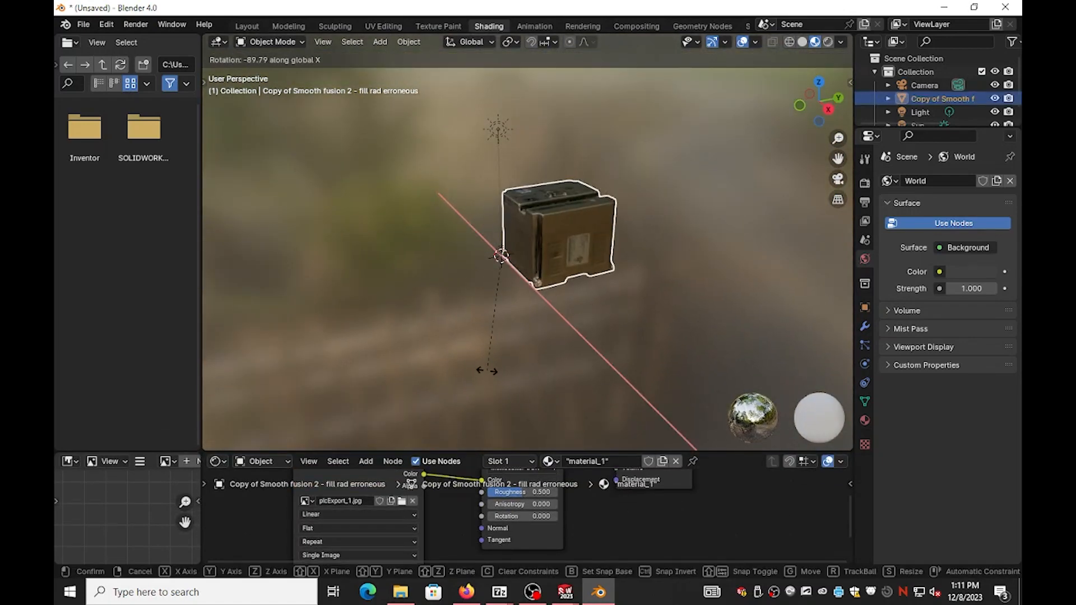
pyautogui.write('-90')
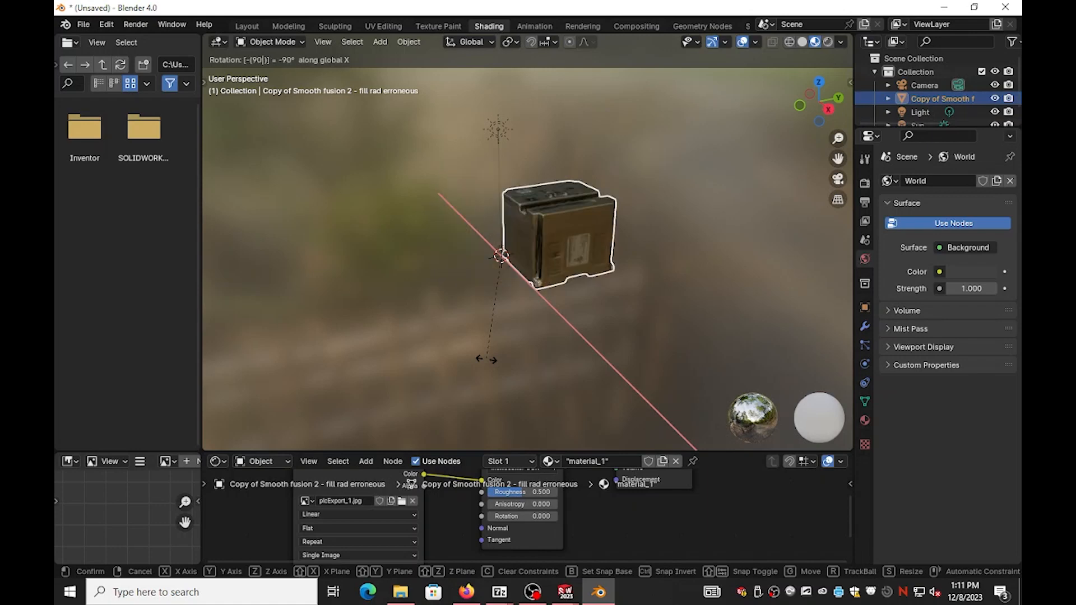
pyautogui.press('Return')
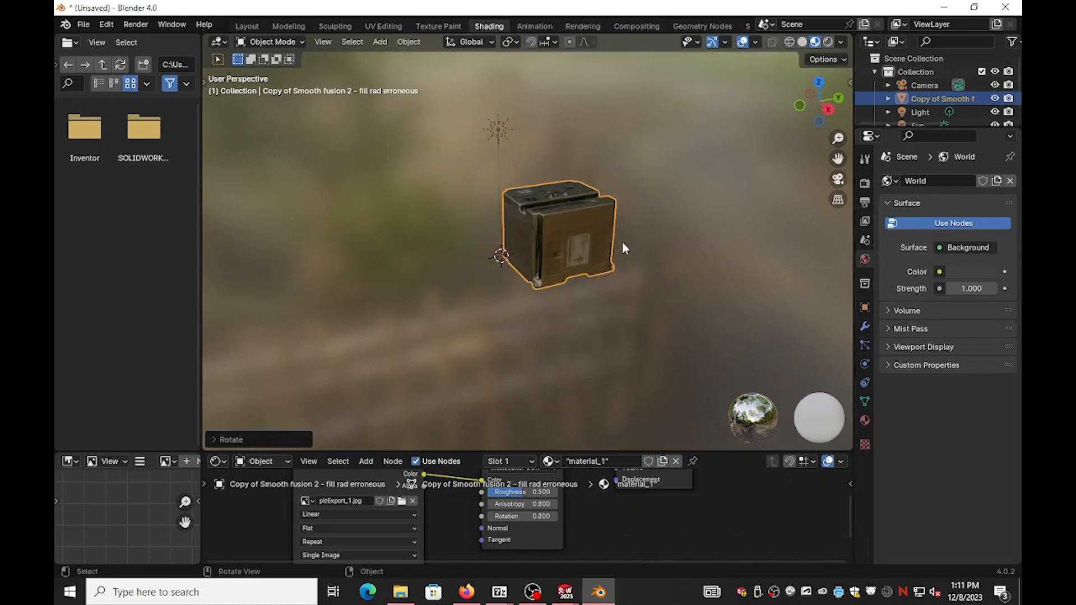
# Move the model along X and Y in top view so it sits centred over the world origin.
pyautogui.press('KP_7')
pyautogui.scroll(3, 641, 216)
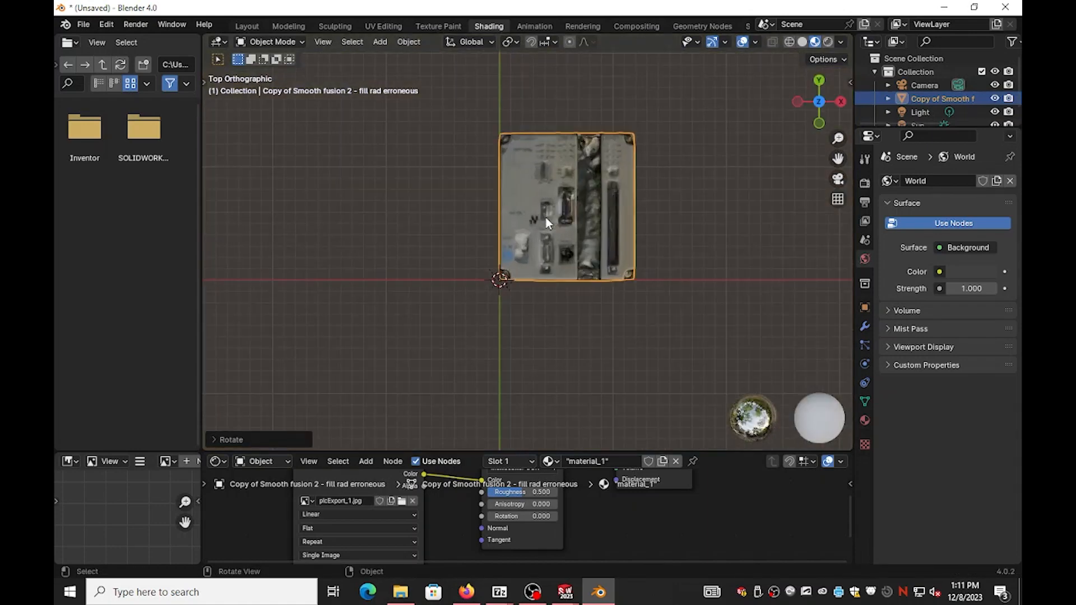
pyautogui.press('g')
pyautogui.press('x')
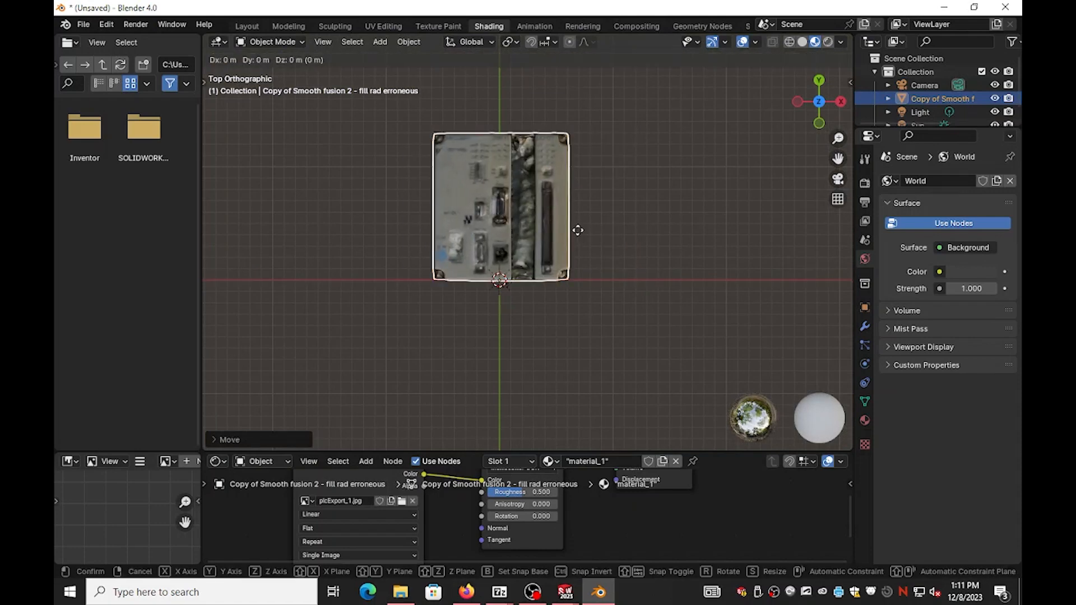
pyautogui.press('y')
pyautogui.click(580, 311)
pyautogui.click(576, 304)
# Add a mesh plane and scale it up far beyond the model as a ground surface.
pyautogui.moveTo(622, 282); pyautogui.dragTo(403, 223, button='middle')
pyautogui.hotkey('shift', 'a')
pyautogui.moveTo(456, 264)
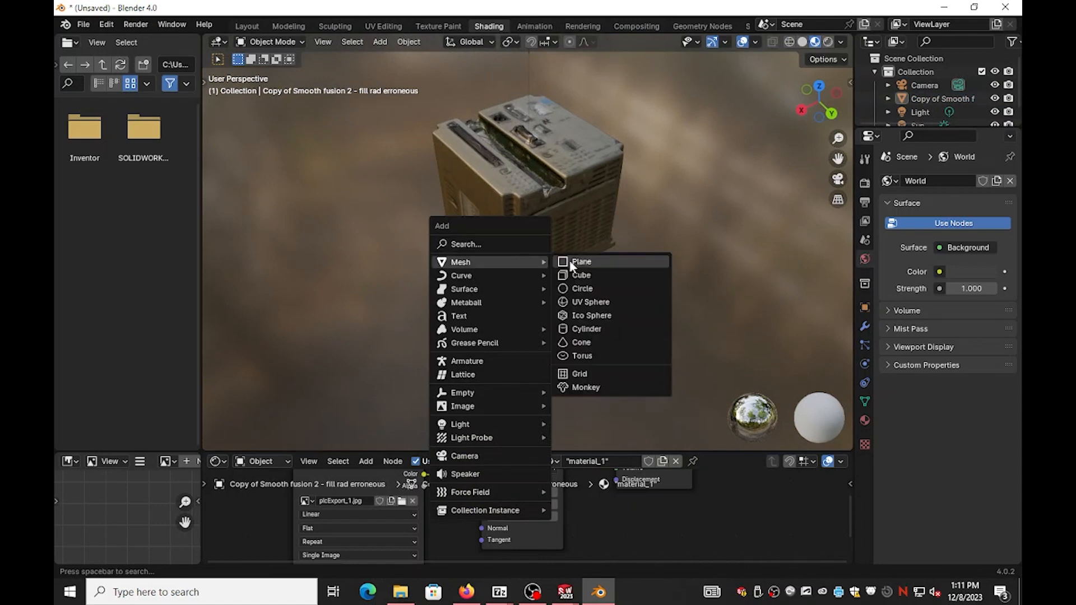
pyautogui.click(577, 262)
pyautogui.press('s')
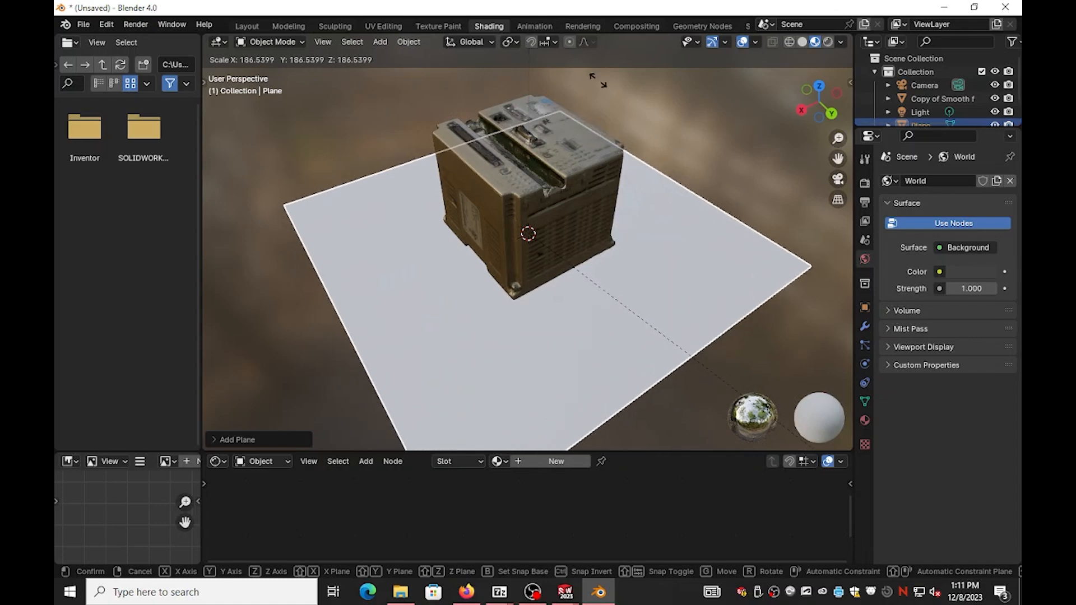
pyautogui.click(426, 418)
pyautogui.press('s')
pyautogui.click(509, 387)
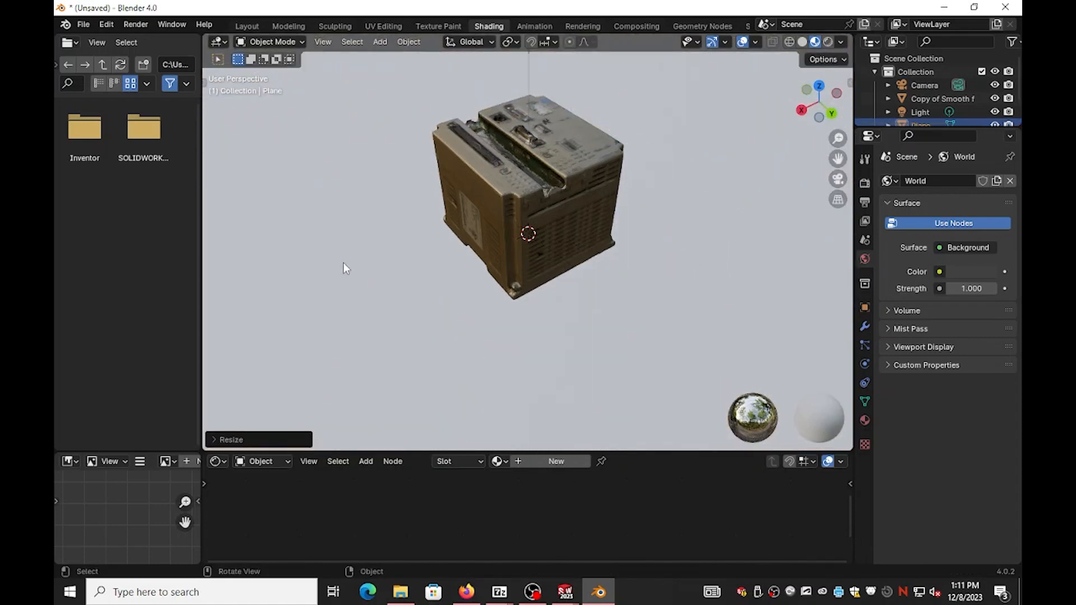
# Look through the camera and compare the viewport shading modes to find out whether the model is in frame.
pyautogui.press('KP_0')
pyautogui.moveTo(452, 243); pyautogui.dragTo(476, 255, button='middle')
pyautogui.press('KP_0')
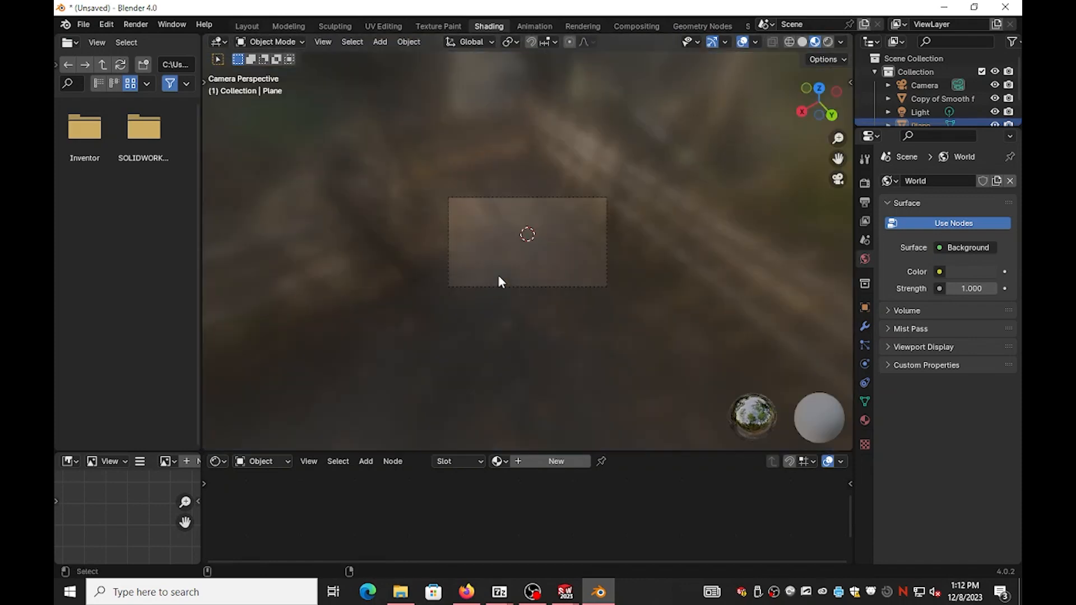
pyautogui.scroll(-2, 478, 255)
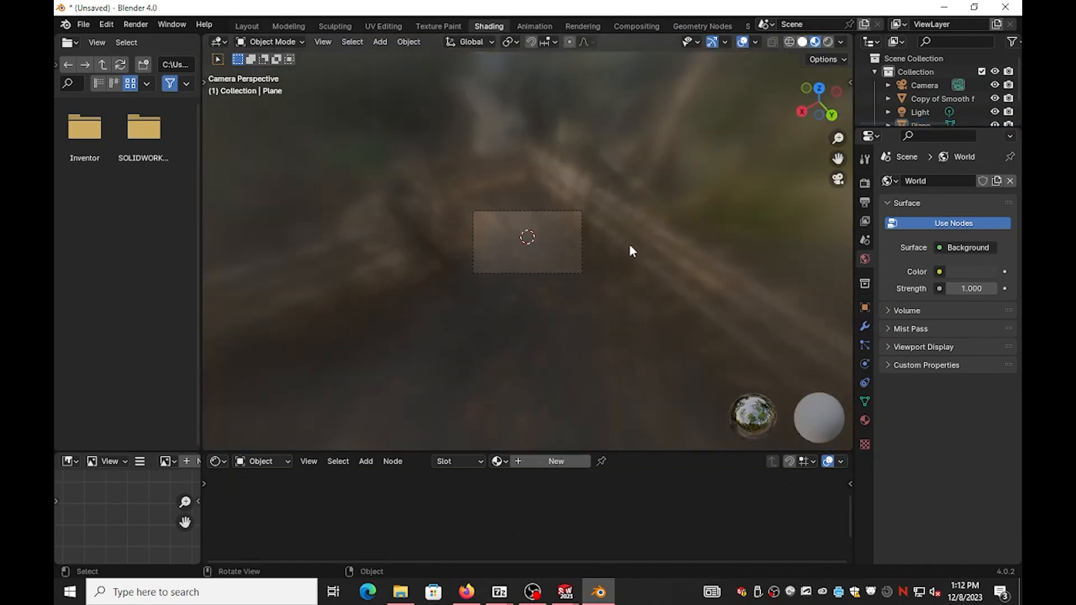
pyautogui.click(803, 43)
pyautogui.click(816, 43)
pyautogui.click(828, 43)
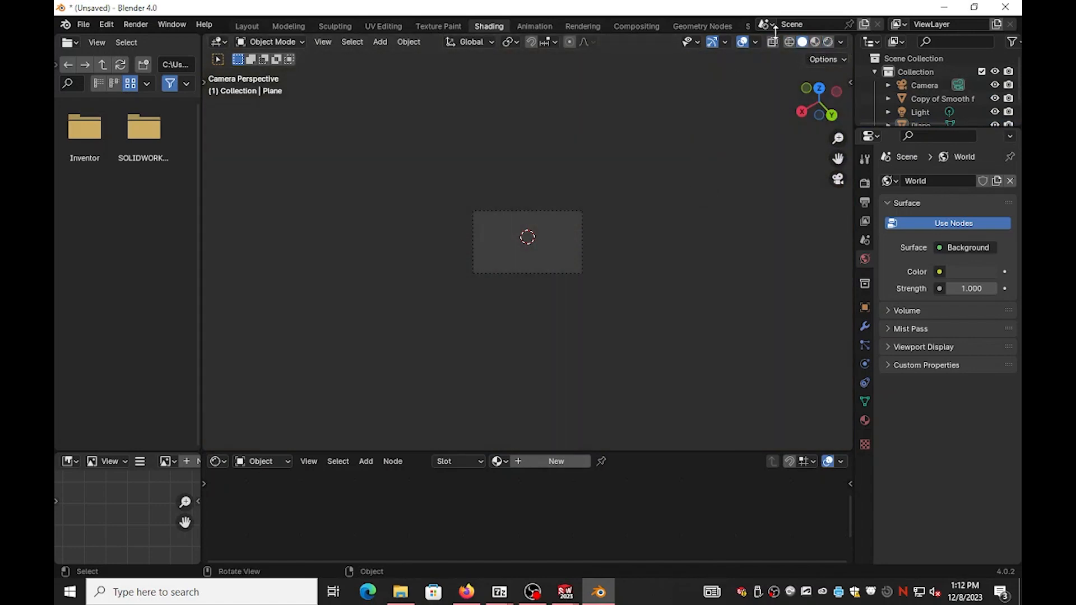
pyautogui.click(816, 43)
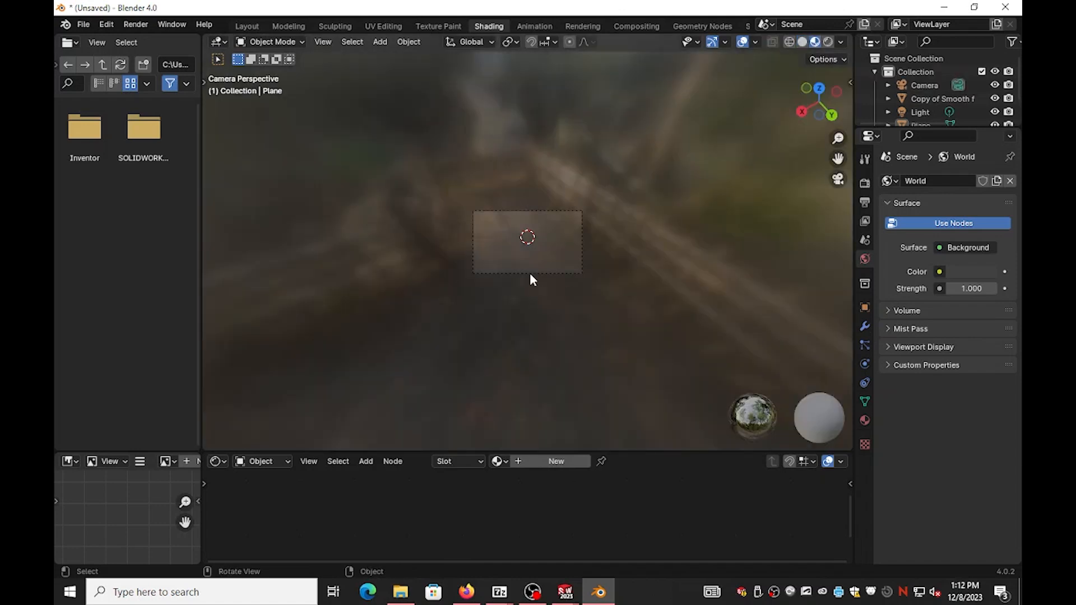
# Select the camera, check its view, and examine the render, output and world settings.
pyautogui.moveTo(529, 273); pyautogui.dragTo(477, 203, button='middle')
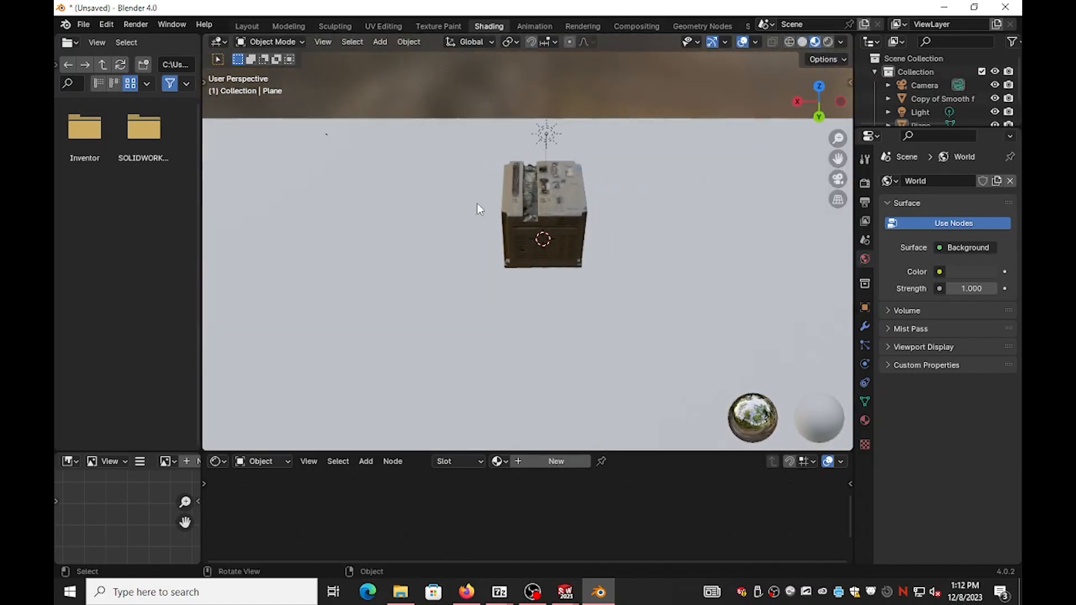
pyautogui.click(326, 136)
pyautogui.moveTo(403, 206); pyautogui.dragTo(415, 204, button='middle')
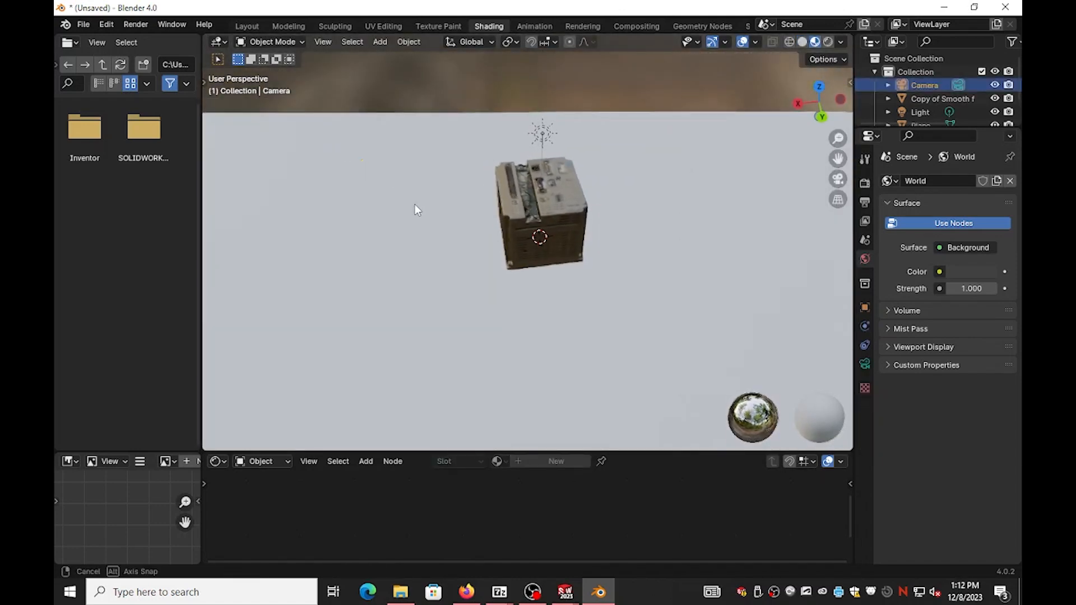
pyautogui.press('KP_0')
pyautogui.click(865, 184)
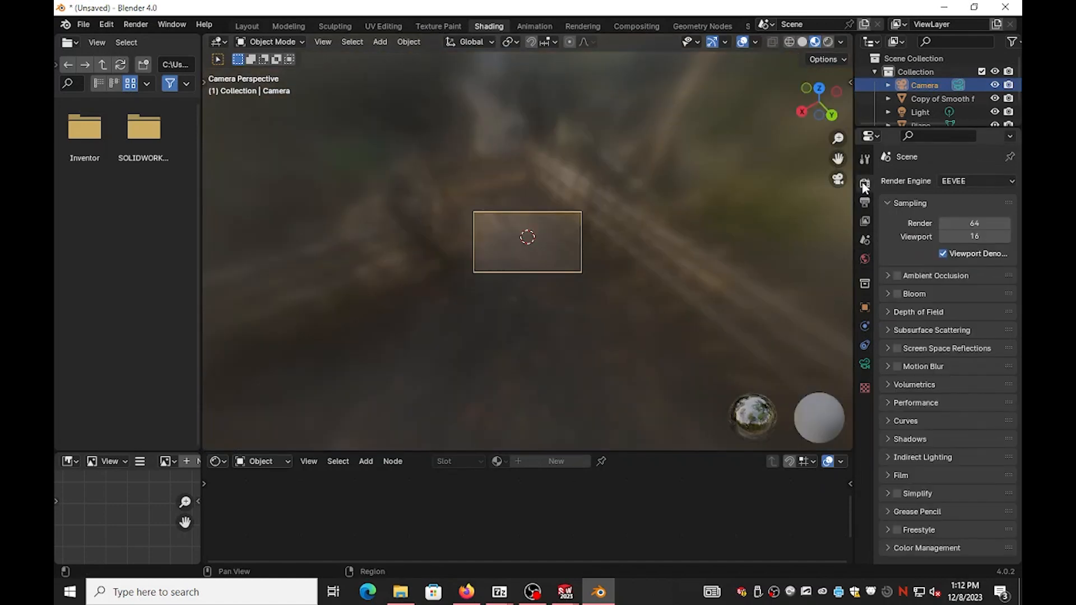
pyautogui.click(864, 200)
pyautogui.click(865, 258)
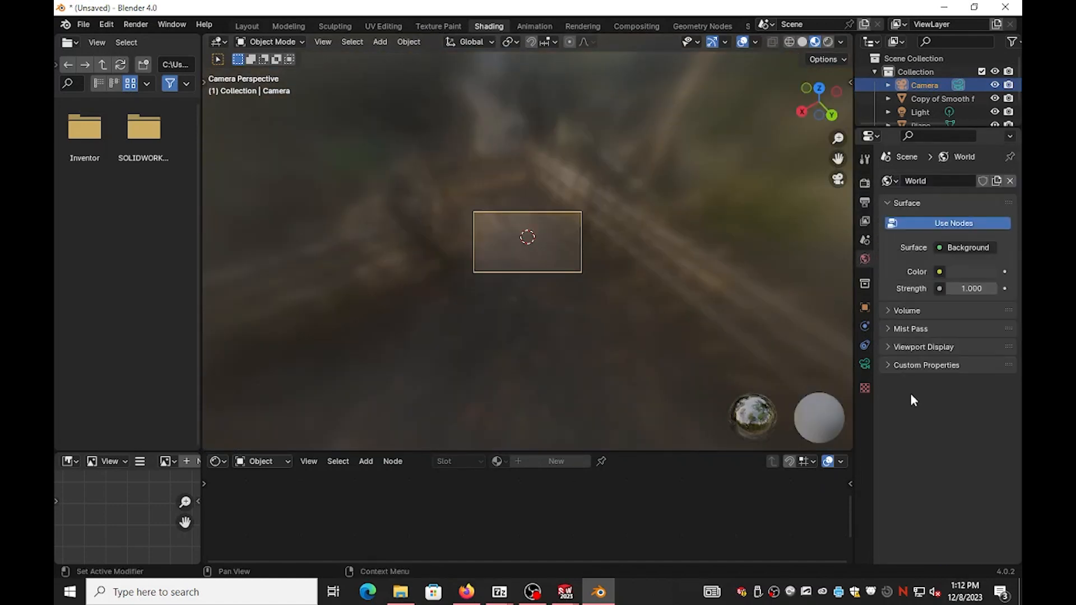
pyautogui.click(913, 345)
pyautogui.click(912, 346)
pyautogui.click(709, 290)
# Delete the oversized ground plane and add a new mesh plane at its default size.
pyautogui.moveTo(712, 253); pyautogui.dragTo(651, 240, button='middle')
pyautogui.click(619, 238)
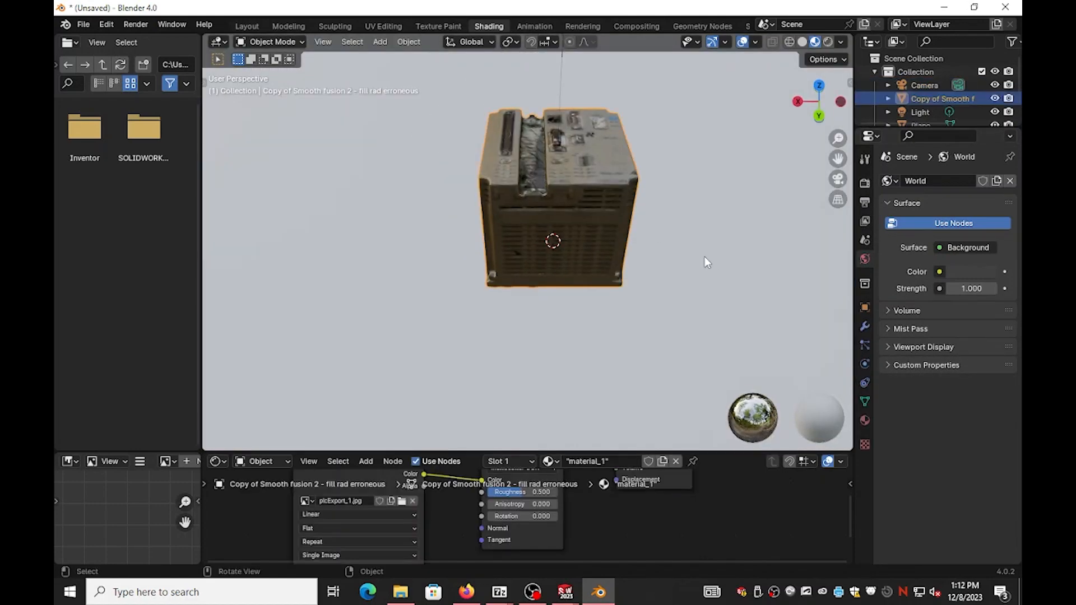
pyautogui.click(755, 261)
pyautogui.press('Delete')
pyautogui.hotkey('shift', 'a')
pyautogui.click(805, 259)
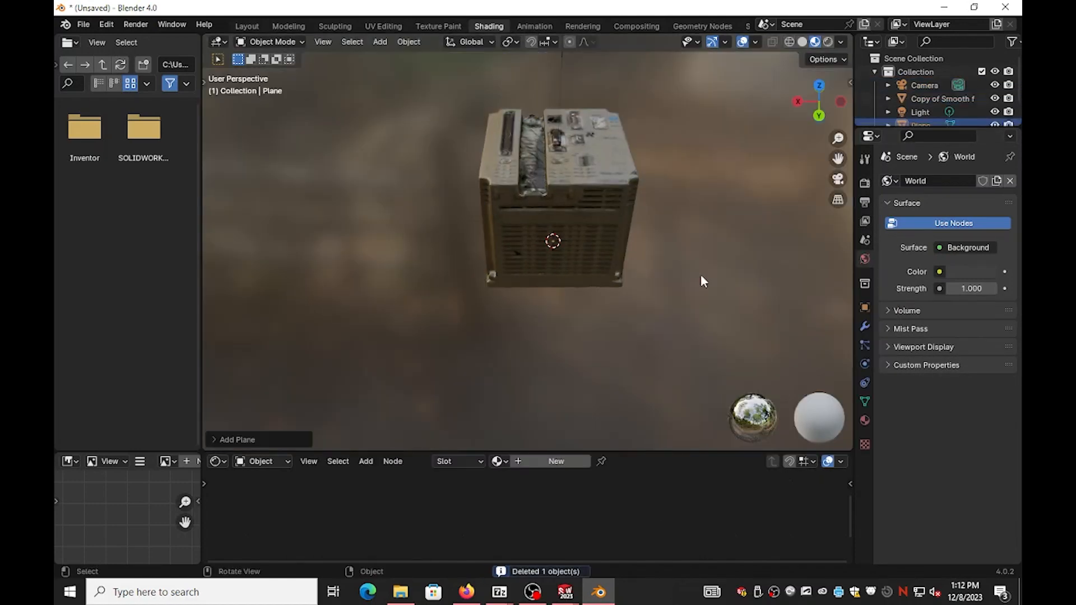
# Scale the controller model down in two stages and move it closer to the origin.
pyautogui.click(633, 238)
pyautogui.press('s')
pyautogui.click(608, 212)
pyautogui.scroll(4, 594, 222)
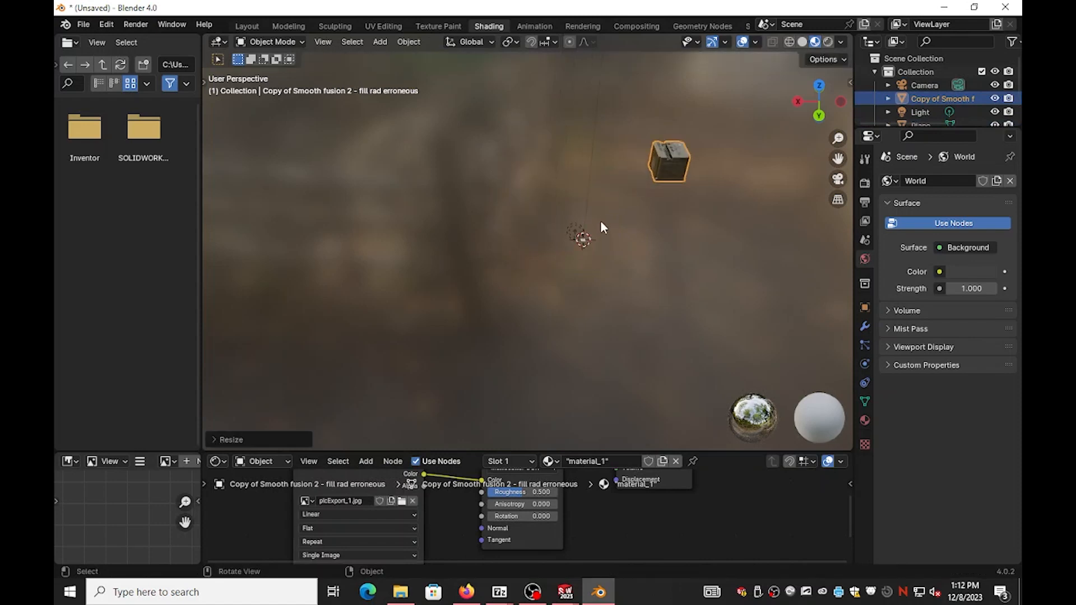
pyautogui.scroll(2, 601, 222)
pyautogui.press('g')
pyautogui.click(631, 278)
pyautogui.press('s')
pyautogui.click(643, 226)
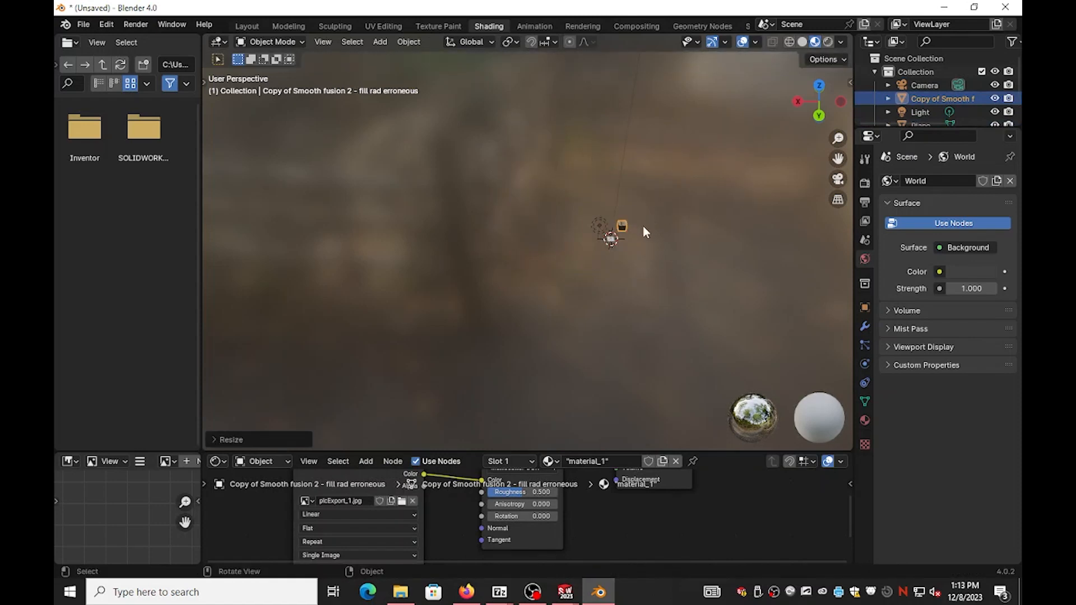
# Show the scene as wireframe in front view and move the model up along Z and along X towards the origin.
pyautogui.press('KP_1')
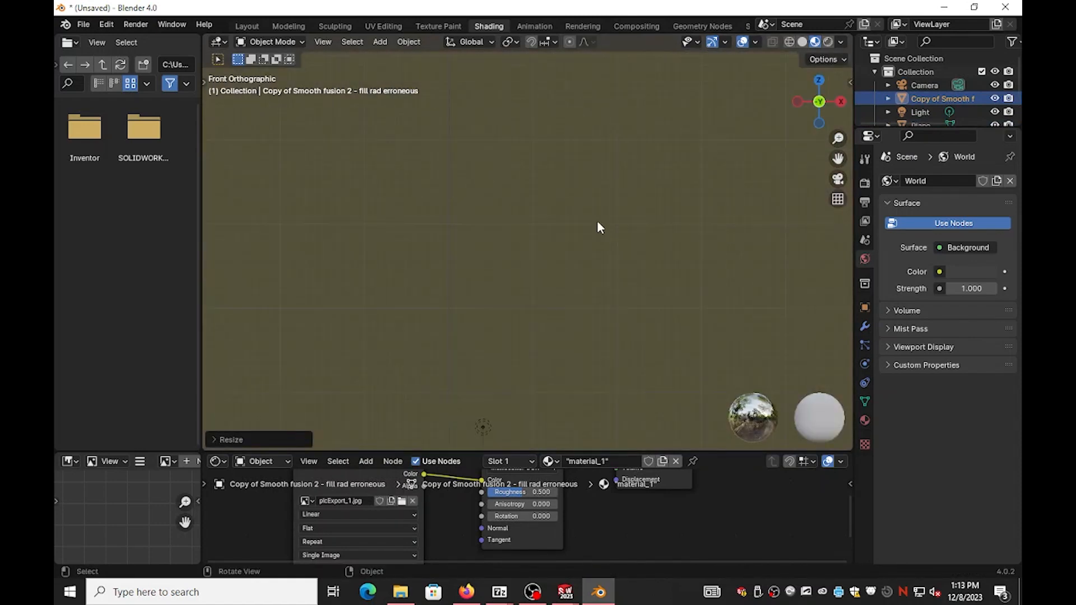
pyautogui.click(791, 43)
pyautogui.scroll(5, 511, 324)
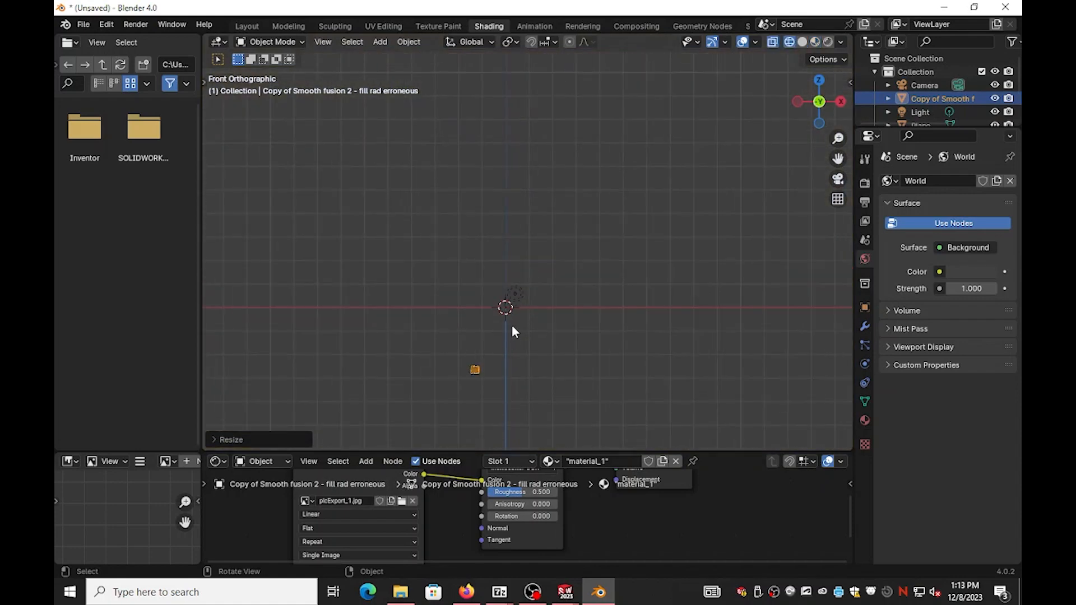
pyautogui.keyDown('shift'); pyautogui.moveTo(511, 324); pyautogui.dragTo(538, 286, button='middle'); pyautogui.keyUp('shift')
pyautogui.press('g')
pyautogui.press('z')
pyautogui.click(545, 192)
pyautogui.press('g')
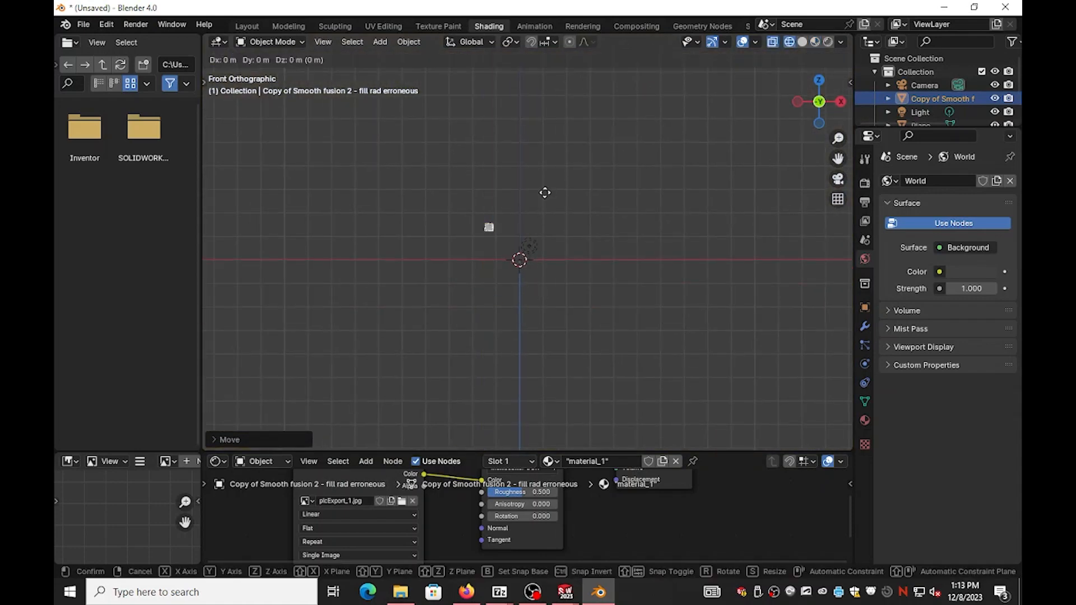
pyautogui.press('x')
pyautogui.click(576, 201)
# Move the model along Y towards the origin in right view and scale it down further.
pyautogui.press('KP_3')
pyautogui.press('g')
pyautogui.press('y')
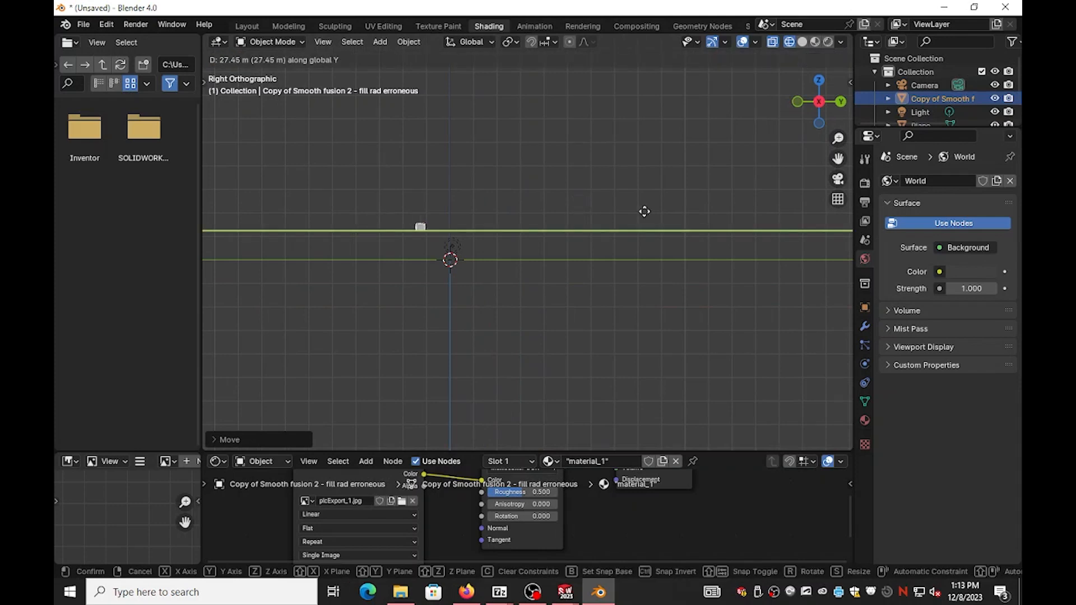
pyautogui.click(670, 215)
pyautogui.scroll(3, 474, 247)
pyautogui.moveTo(475, 254); pyautogui.dragTo(627, 217, button='middle')
pyautogui.press('s')
pyautogui.click(532, 186)
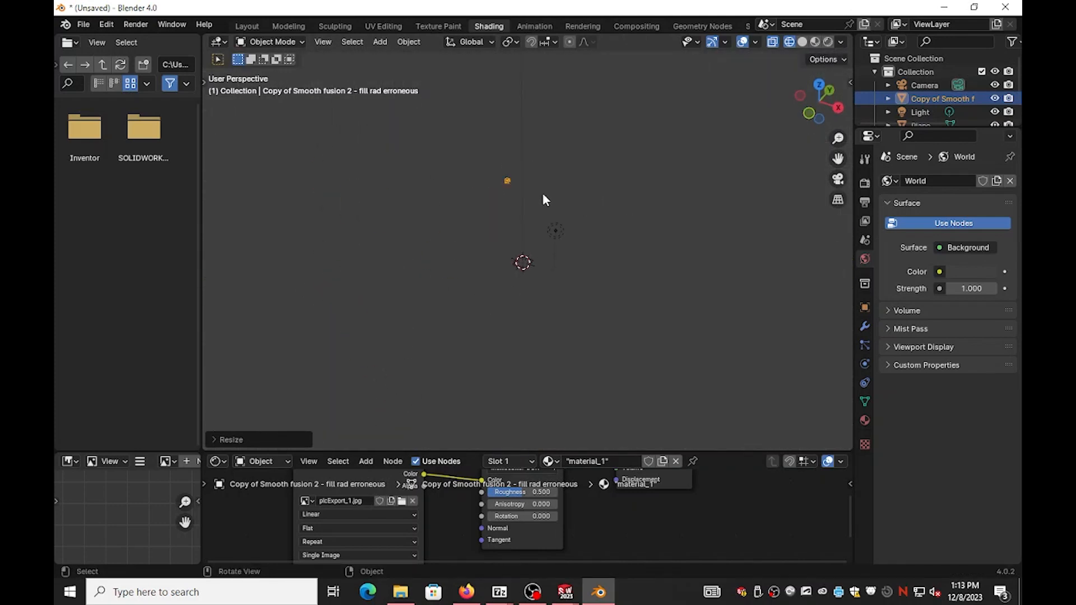
# Centre the small model on the plane in top view by moving it along Y and X.
pyautogui.press('KP_7')
pyautogui.scroll(4, 565, 210)
pyautogui.keyDown('shift'); pyautogui.moveTo(643, 373); pyautogui.dragTo(600, 247, button='middle'); pyautogui.keyUp('shift')
pyautogui.scroll(6, 600, 247)
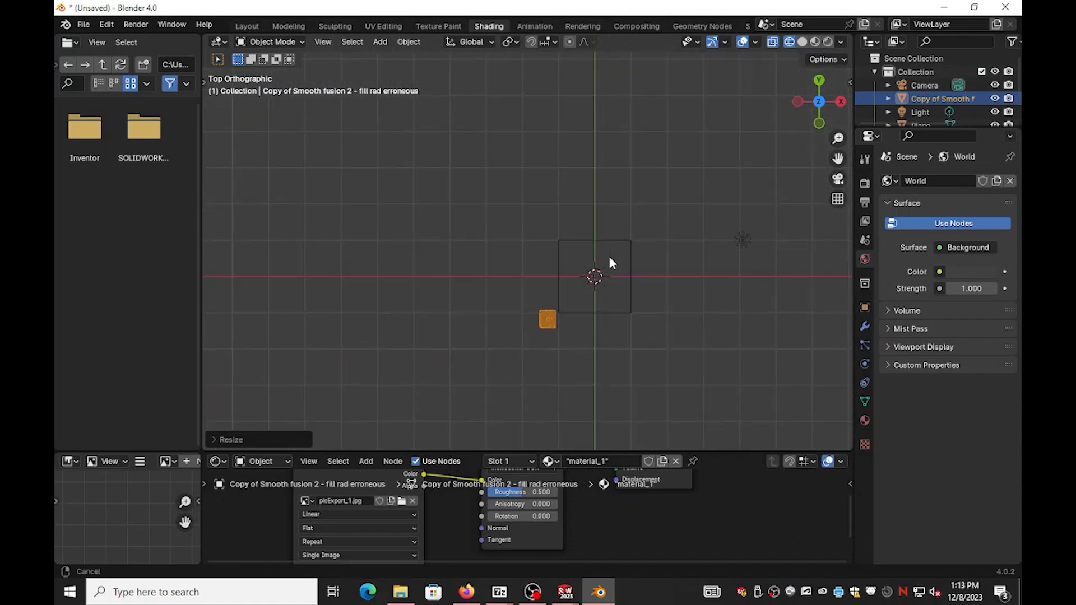
pyautogui.keyDown('shift'); pyautogui.moveTo(620, 298); pyautogui.dragTo(602, 271, button='middle'); pyautogui.keyUp('shift')
pyautogui.press('g')
pyautogui.press('y')
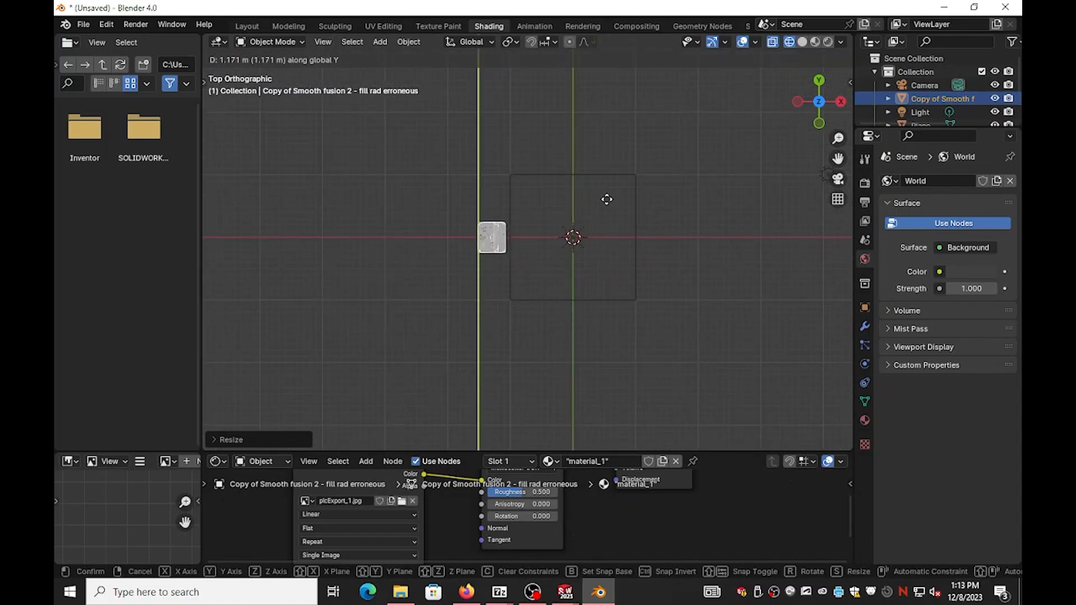
pyautogui.press('x')
pyautogui.click(695, 260)
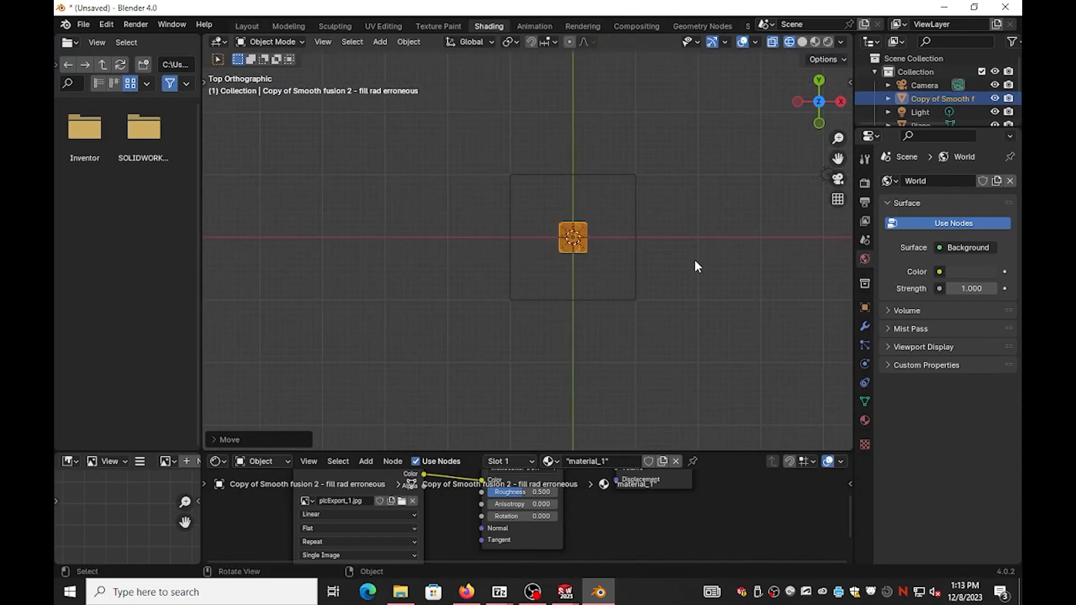
# Lower the model along Z in right view until its base rests on the plane.
pyautogui.press('KP_3')
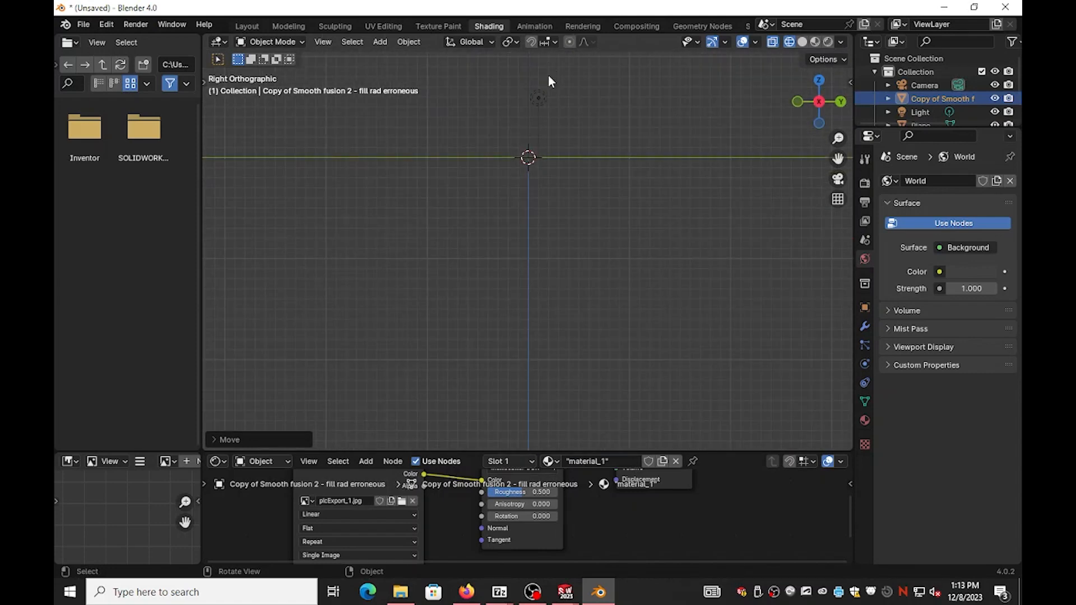
pyautogui.keyDown('shift'); pyautogui.moveTo(548, 75); pyautogui.dragTo(548, 221, button='middle'); pyautogui.keyUp('shift')
pyautogui.scroll(8, 512, 179)
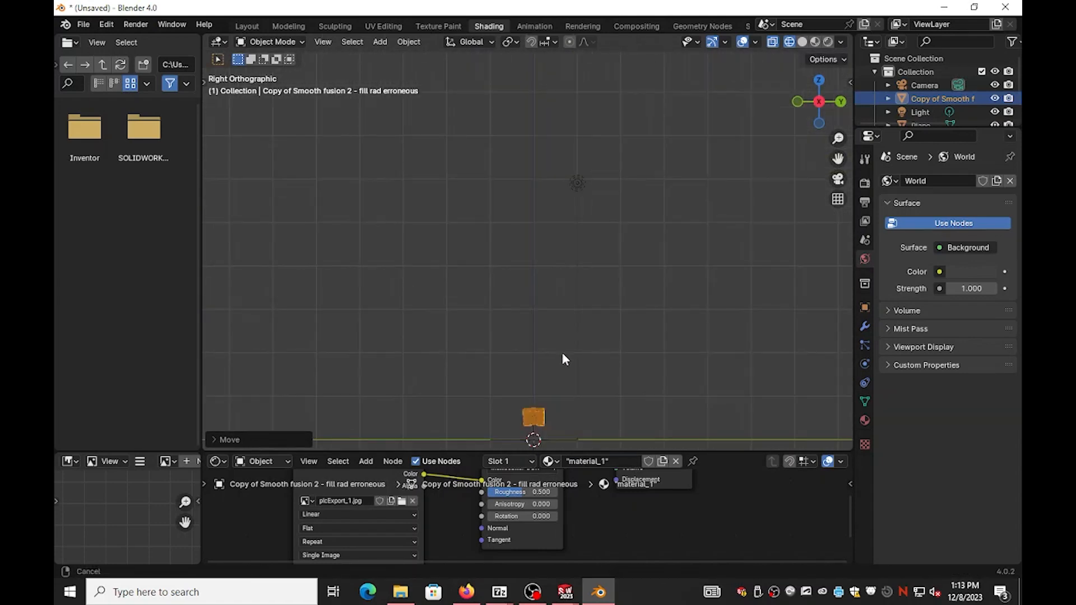
pyautogui.keyDown('shift'); pyautogui.moveTo(554, 438); pyautogui.dragTo(553, 322, button='middle'); pyautogui.keyUp('shift')
pyautogui.scroll(3, 551, 321)
pyautogui.press('g')
pyautogui.press('z')
pyautogui.click(568, 344)
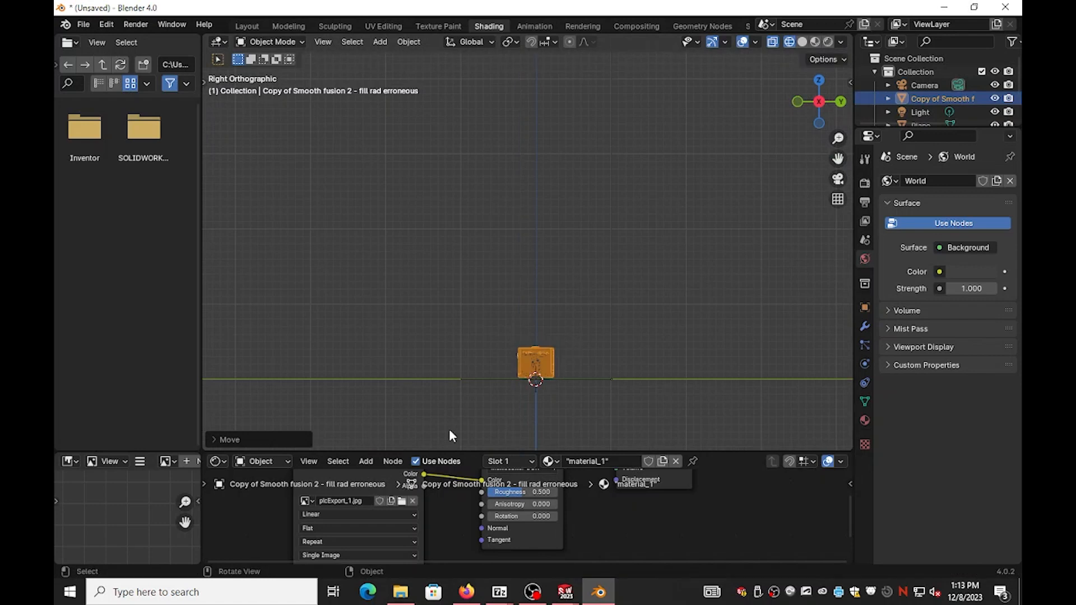
# Lower the camera along Z and adjust its focal length so the whole model fits inside the camera frame.
pyautogui.moveTo(449, 429); pyautogui.dragTo(660, 321, button='middle')
pyautogui.scroll(6, 660, 316)
pyautogui.moveTo(614, 212)
pyautogui.mouseDown(button='middle')
pyautogui.moveTo(586, 171)
pyautogui.moveTo(623, 213)
pyautogui.mouseUp(button='middle')
pyautogui.keyDown('shift'); pyautogui.moveTo(621, 208); pyautogui.dragTo(586, 247, button='middle'); pyautogui.keyUp('shift')
pyautogui.scroll(1, 587, 265)
pyautogui.press('KP_0')
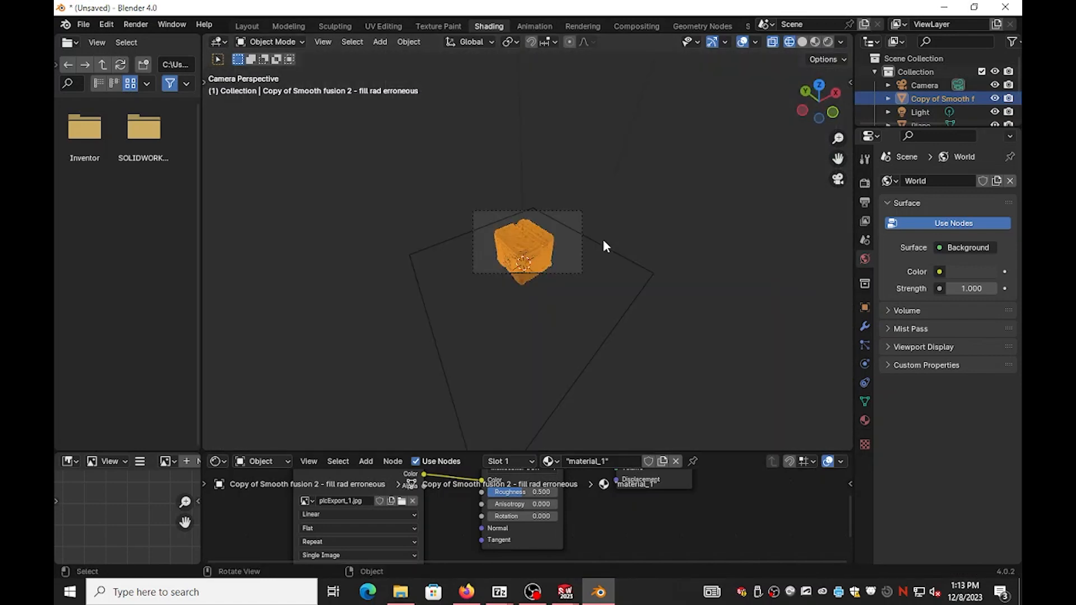
pyautogui.scroll(-2, 930, 90)
pyautogui.click(925, 58)
pyautogui.click(865, 307)
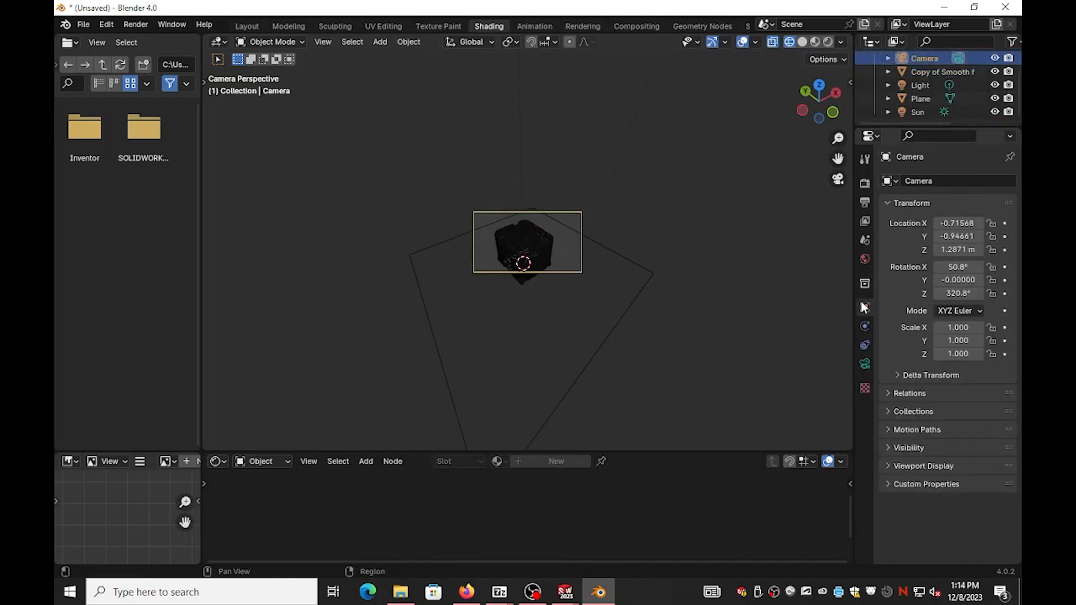
pyautogui.moveTo(952, 248)
pyautogui.mouseDown()
pyautogui.moveTo(919, 249)
pyautogui.moveTo(990, 236)
pyautogui.moveTo(967, 223)
pyautogui.moveTo(984, 223)
pyautogui.moveTo(926, 250)
pyautogui.moveTo(954, 245)
pyautogui.moveTo(935, 245)
pyautogui.mouseUp()
pyautogui.click(864, 363)
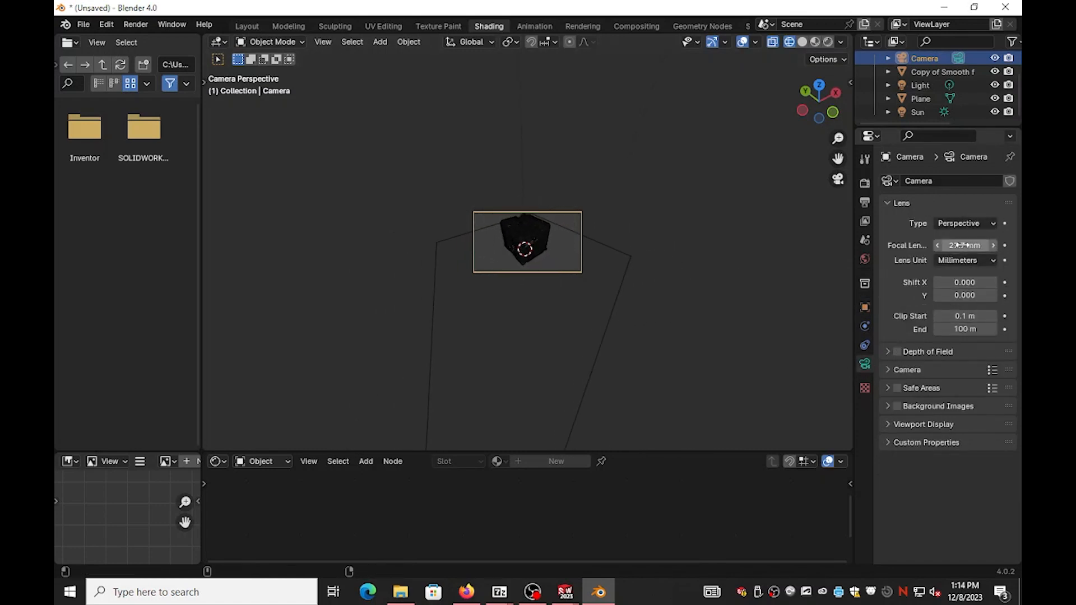
# Scale the ground plane up by about 2.56 and check how it fills the camera view.
pyautogui.click(574, 305)
pyautogui.press('s')
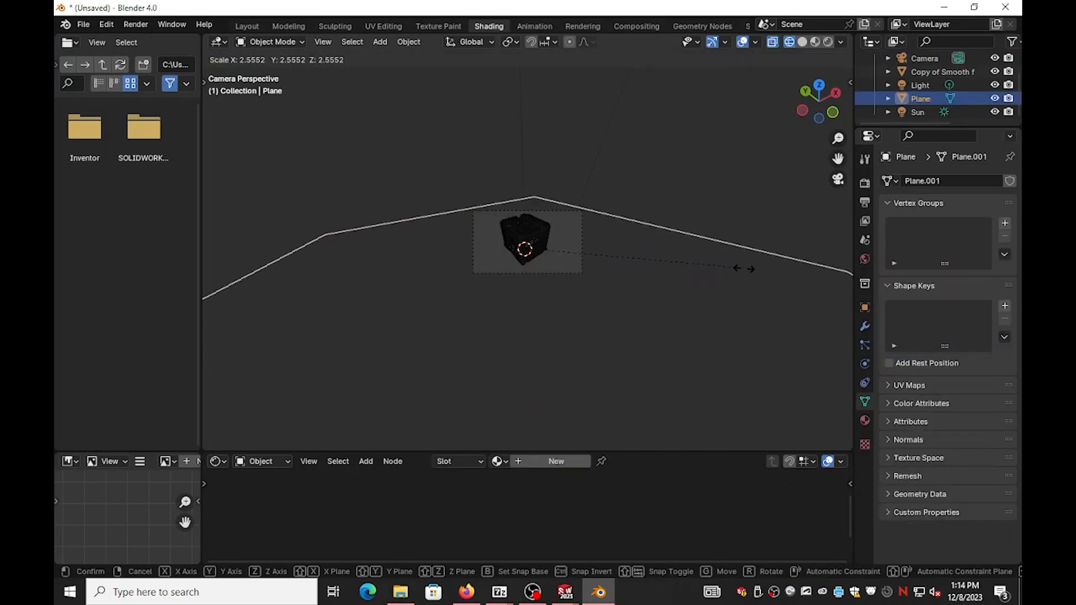
pyautogui.click(744, 269)
pyautogui.scroll(5, 528, 231)
pyautogui.moveTo(634, 233); pyautogui.dragTo(516, 207, button='middle')
pyautogui.press('KP_0')
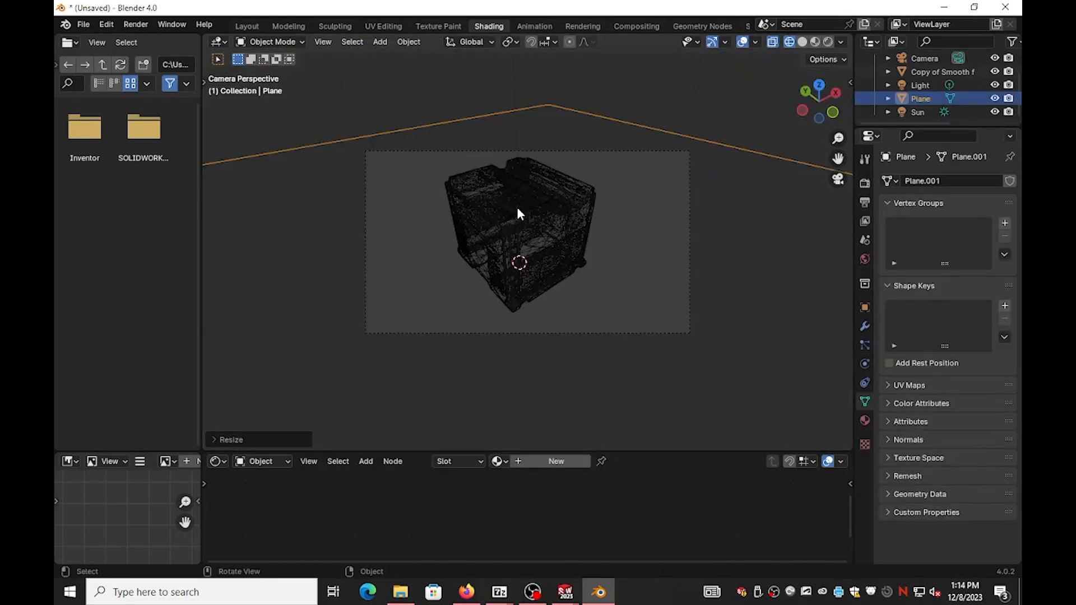
# View the model and plane through the camera with Material Preview shading.
pyautogui.click(741, 85)
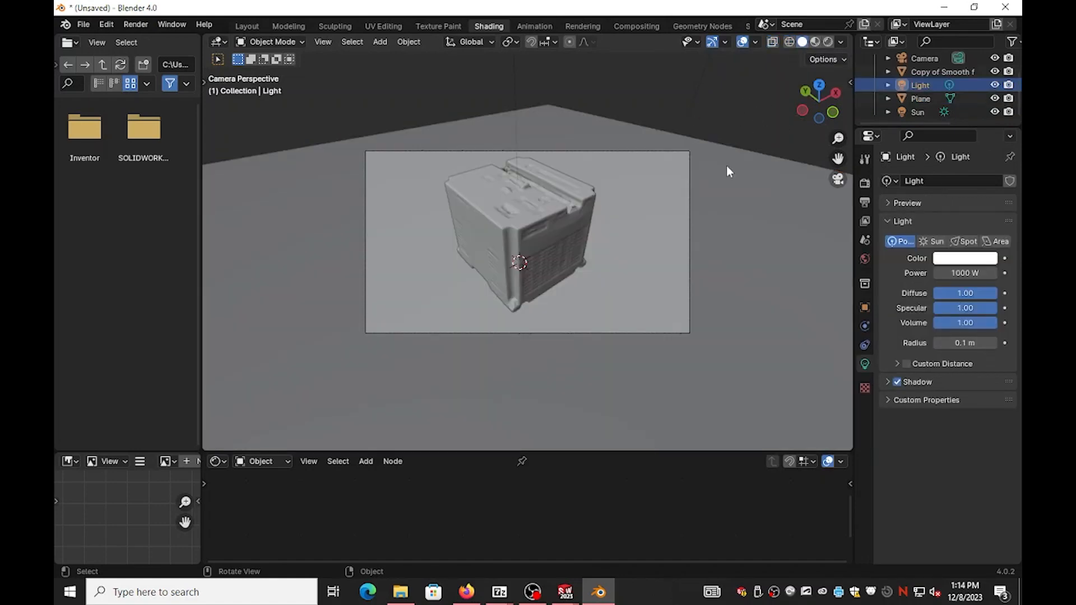
pyautogui.moveTo(728, 168)
pyautogui.mouseDown(button='middle')
pyautogui.moveTo(627, 272)
pyautogui.moveTo(663, 219)
pyautogui.mouseUp(button='middle')
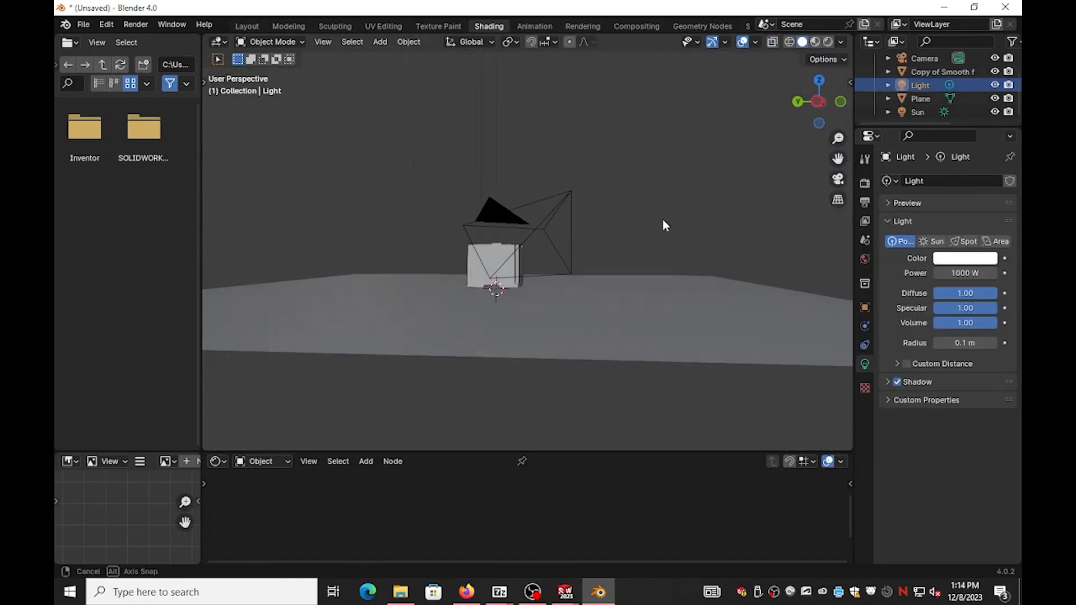
pyautogui.press('KP_0')
pyautogui.scroll(2, 681, 223)
pyautogui.click(815, 42)
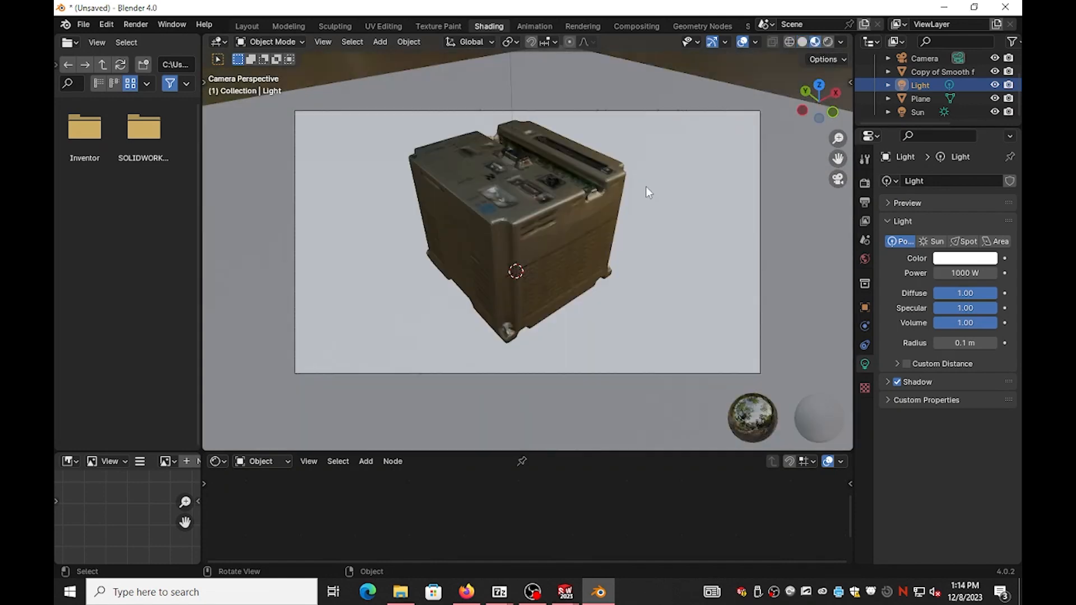
# Give the ground plane a new material with a red base color, metallic 0.509 and roughness 0.
pyautogui.click(685, 160)
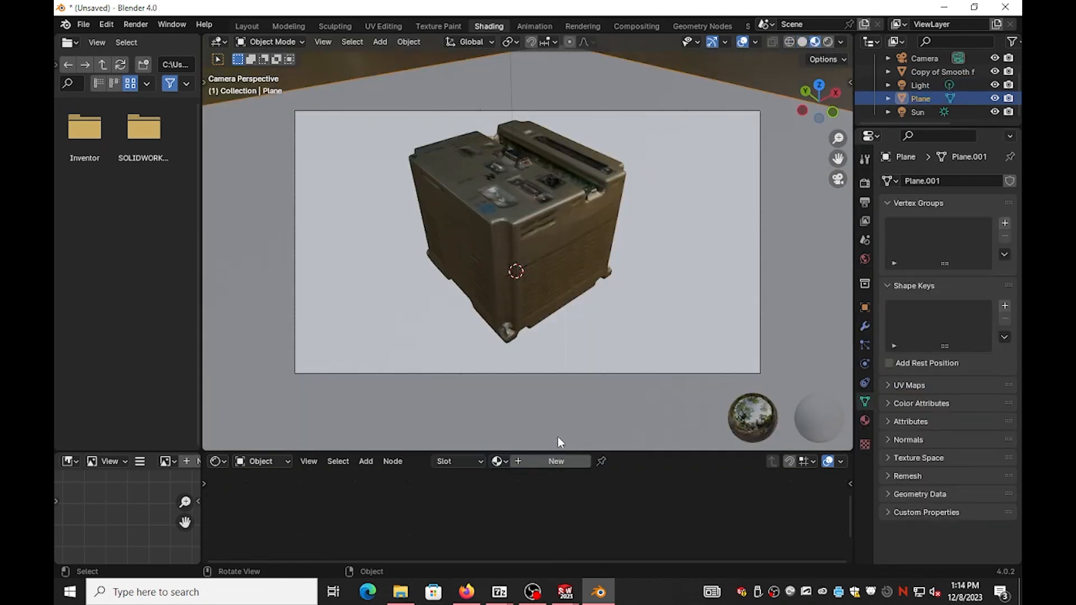
pyautogui.click(558, 461)
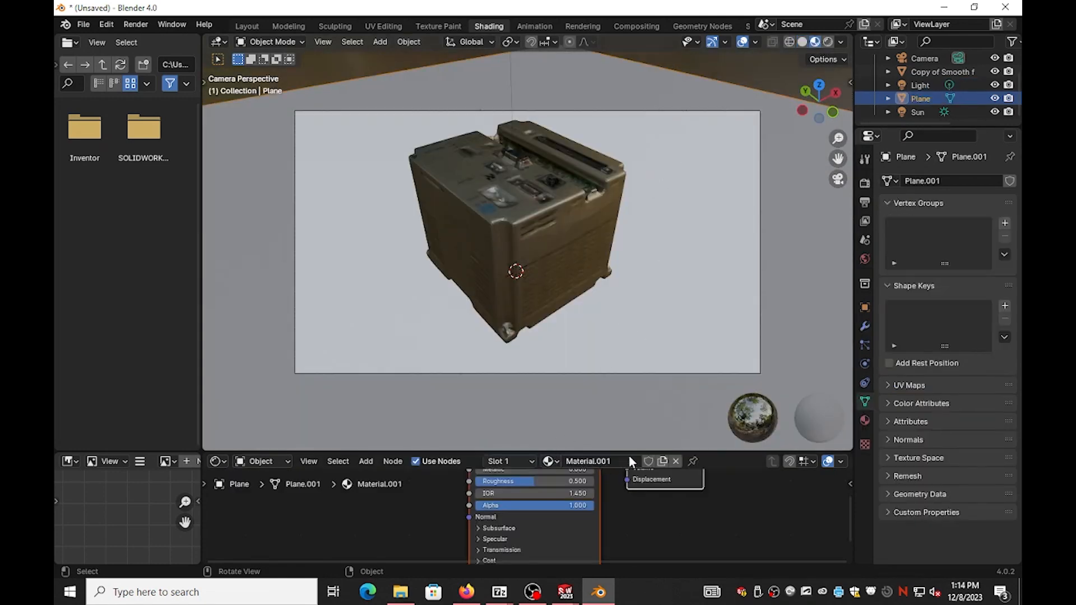
pyautogui.moveTo(636, 452); pyautogui.dragTo(585, 285)
pyautogui.click(556, 362)
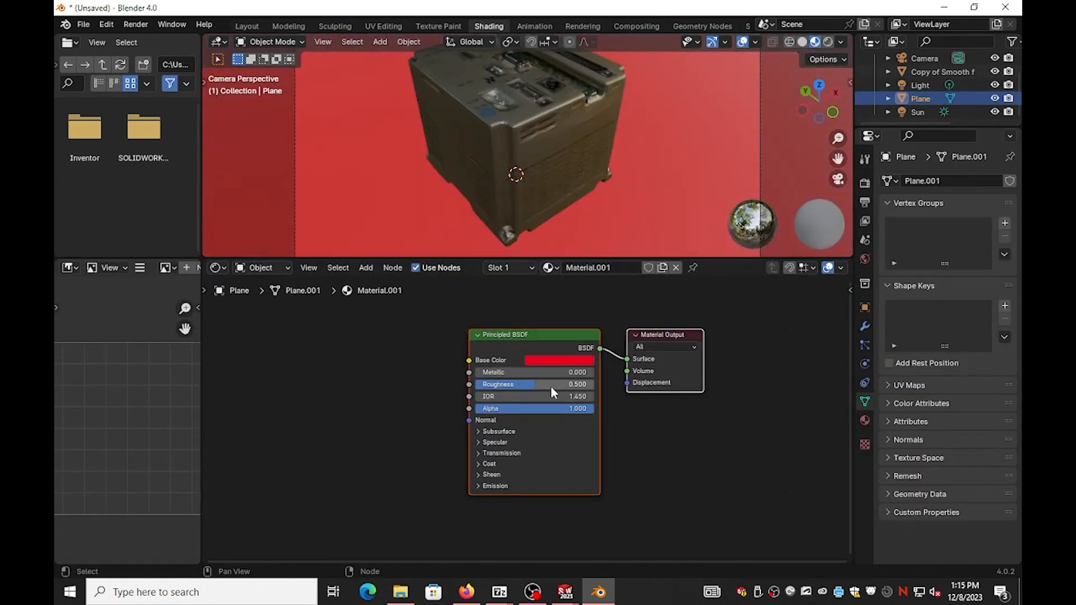
pyautogui.moveTo(517, 373); pyautogui.dragTo(477, 385)
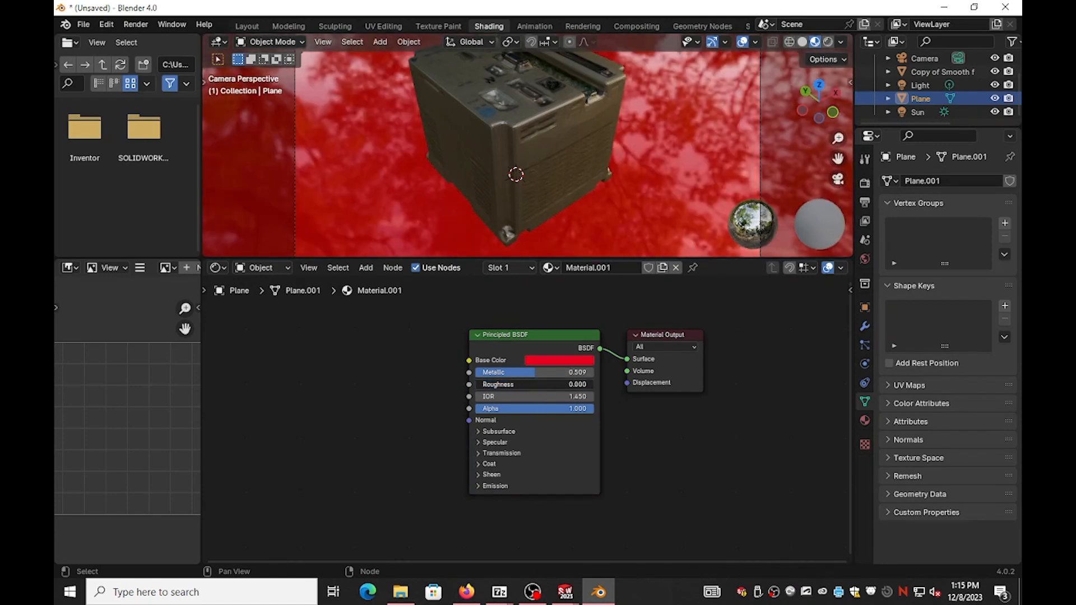
# Change the plane's base color to a pale lavender with hue 0.771, saturation 0.108 and value 0.8.
pyautogui.click(556, 363)
pyautogui.moveTo(604, 235); pyautogui.dragTo(583, 241)
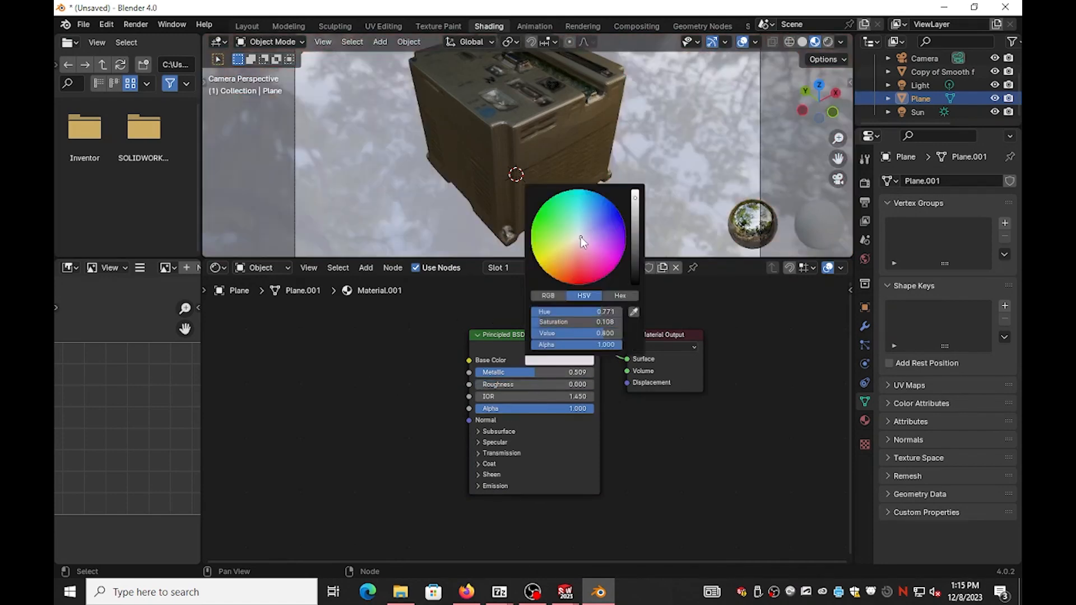
pyautogui.moveTo(712, 344); pyautogui.dragTo(707, 397, button='middle')
pyautogui.moveTo(718, 301); pyautogui.dragTo(723, 447)
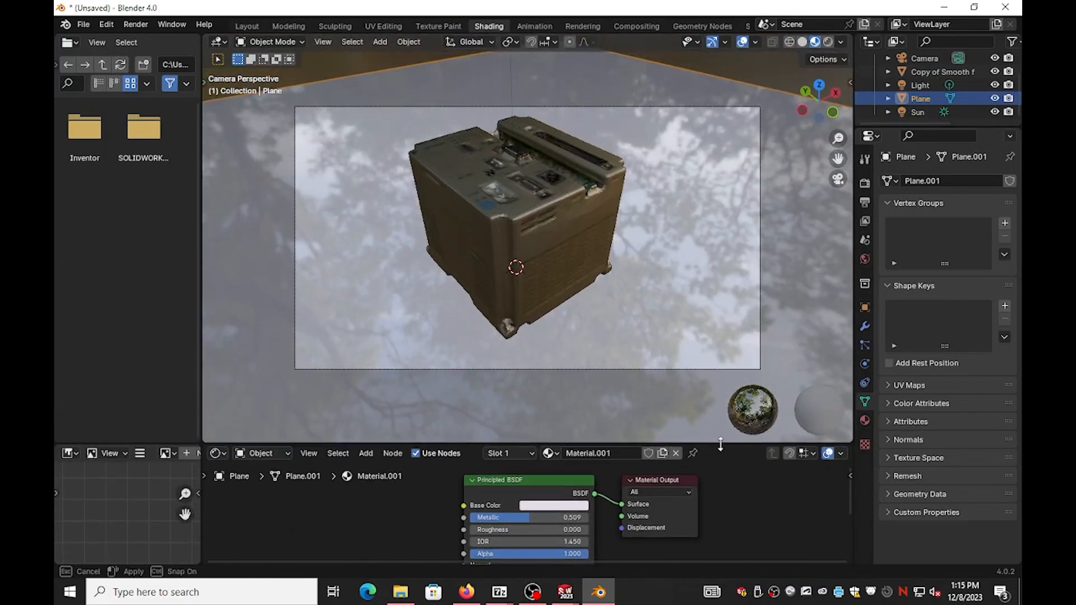
# Set the render engine to Cycles and limit the render's max samples to 10.
pyautogui.click(865, 184)
pyautogui.click(965, 181)
pyautogui.click(956, 212)
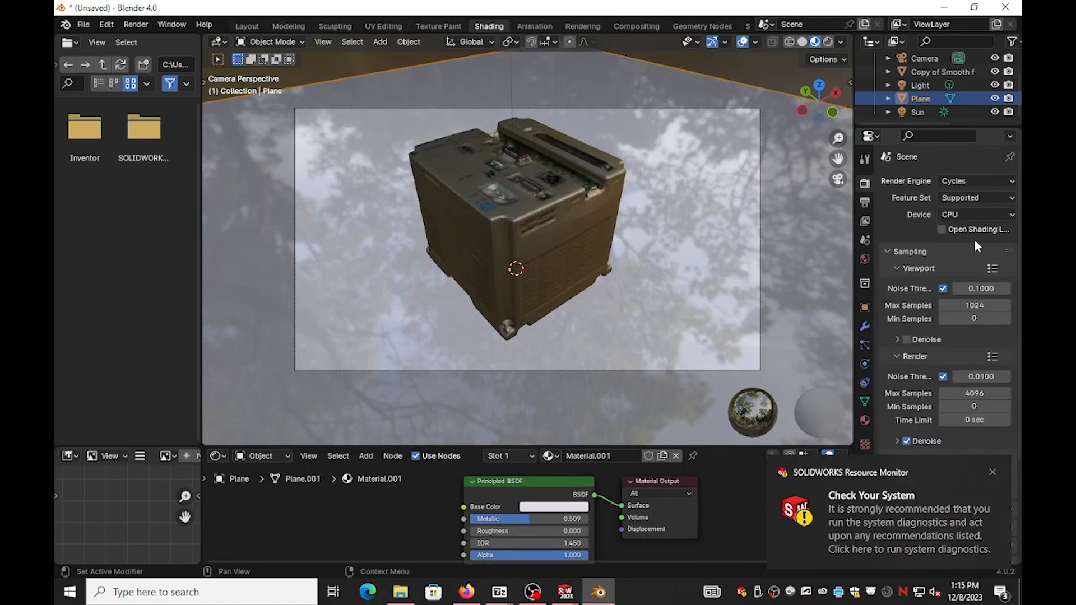
pyautogui.click(977, 394)
pyautogui.write('1')
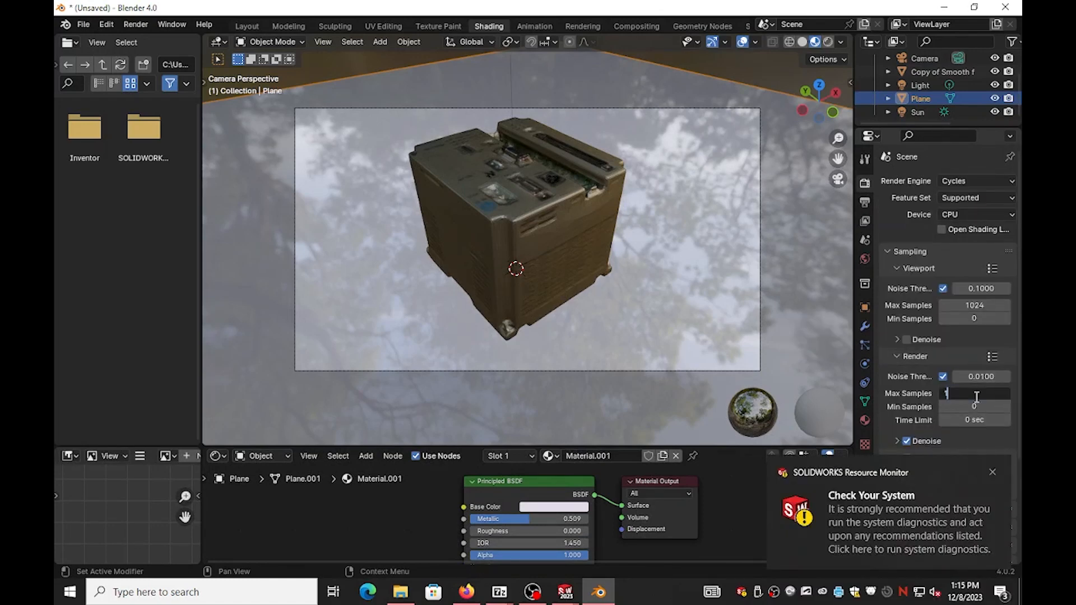
pyautogui.write('0')
pyautogui.press('Return')
# Render the camera view, inspect the whole image and close the render window.
pyautogui.press('F12')
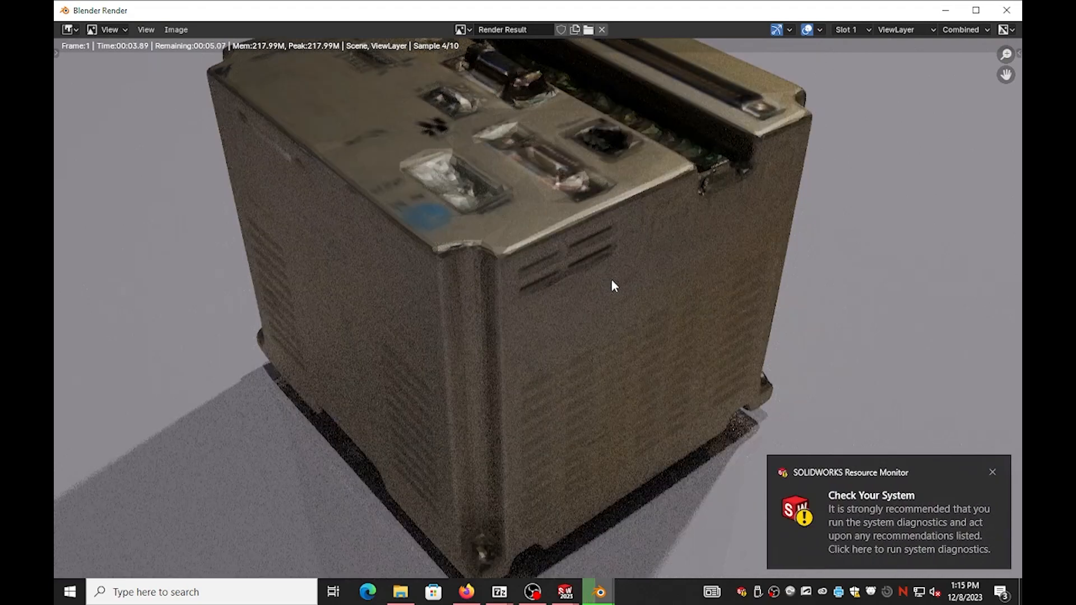
pyautogui.scroll(-2, 610, 279)
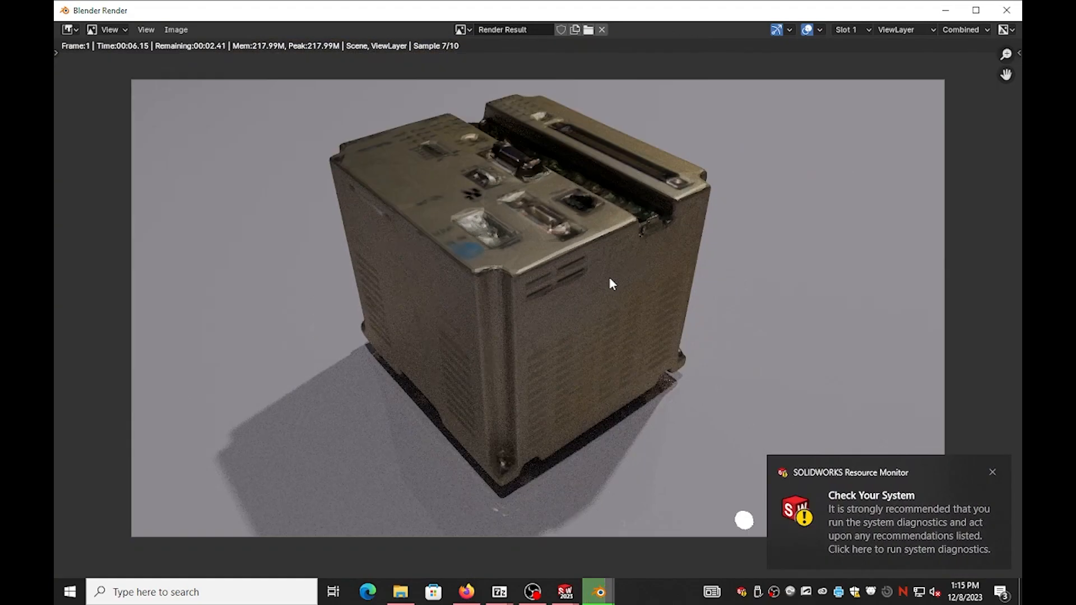
pyautogui.click(992, 472)
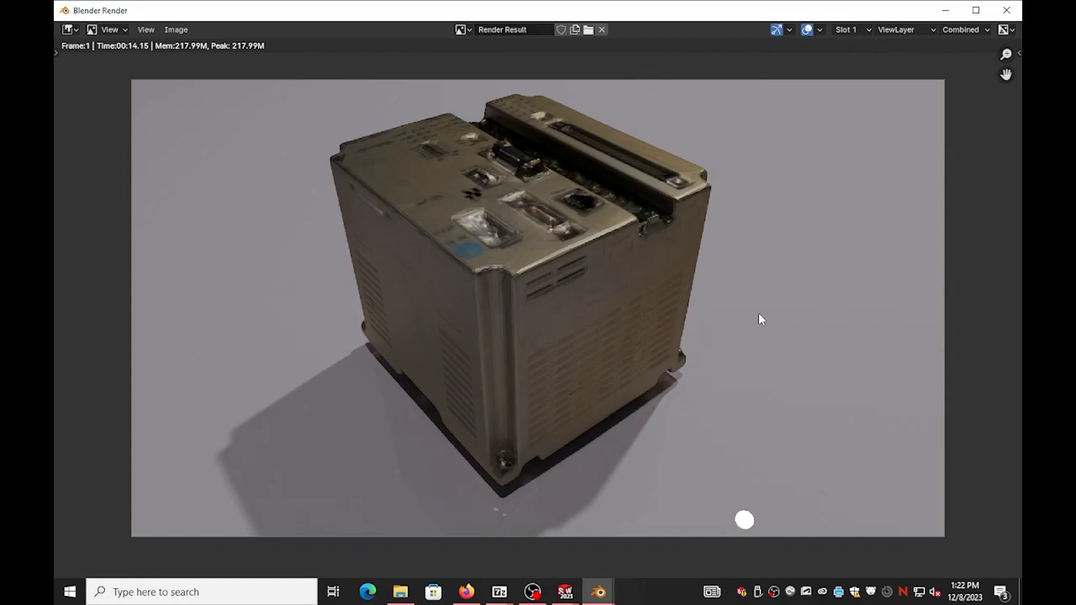
pyautogui.click(1007, 10)
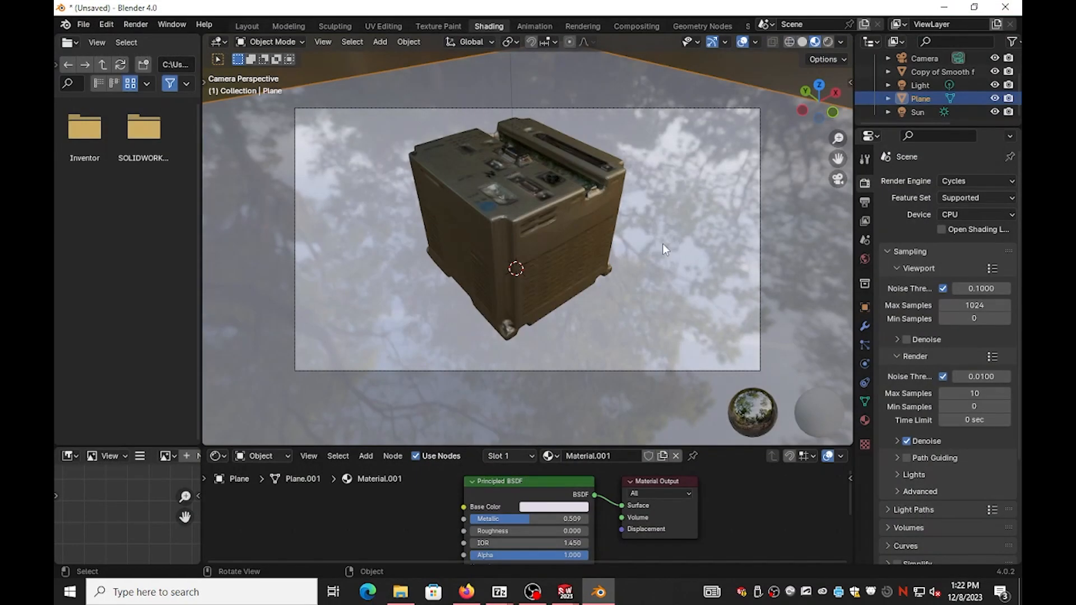
# Align the camera to a steeper view looking down on the model and preview the scene in Rendered shading.
pyautogui.moveTo(663, 243); pyautogui.dragTo(654, 353, button='middle')
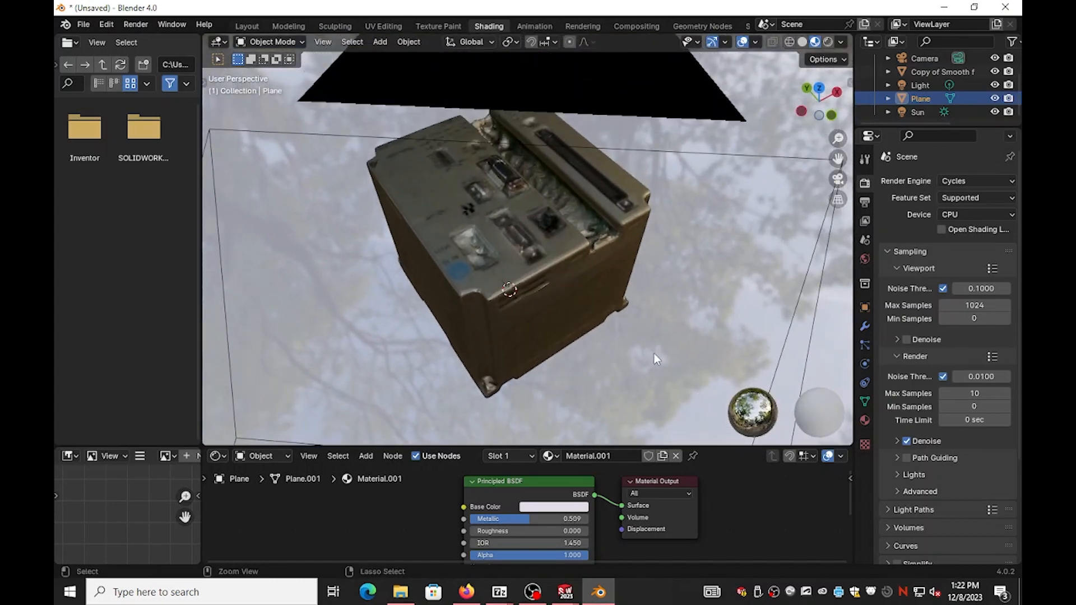
pyautogui.press('KP_0')
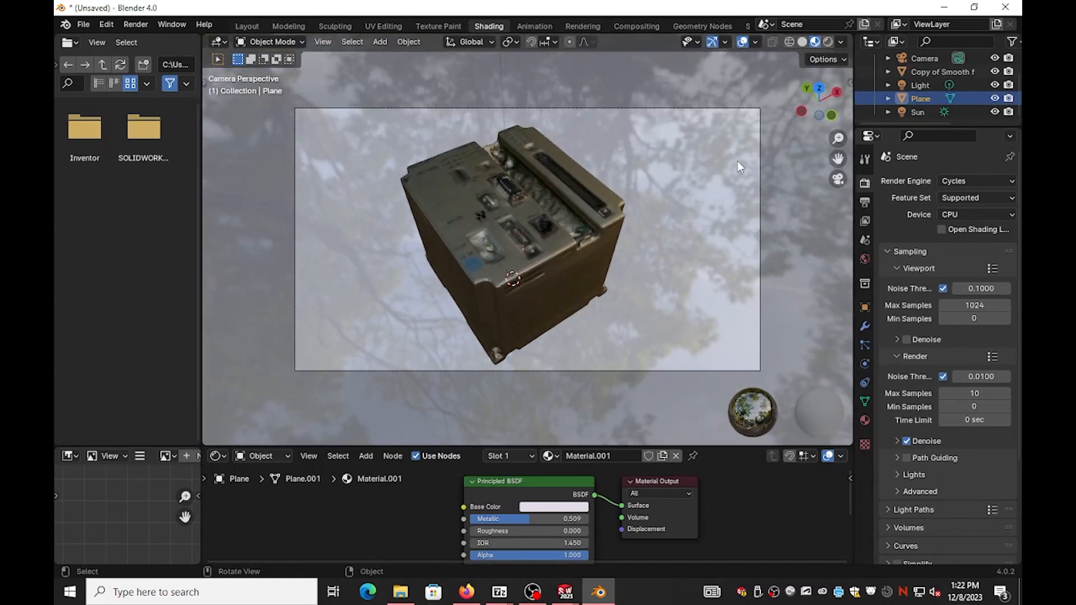
pyautogui.click(912, 121)
pyautogui.scroll(1, 911, 112)
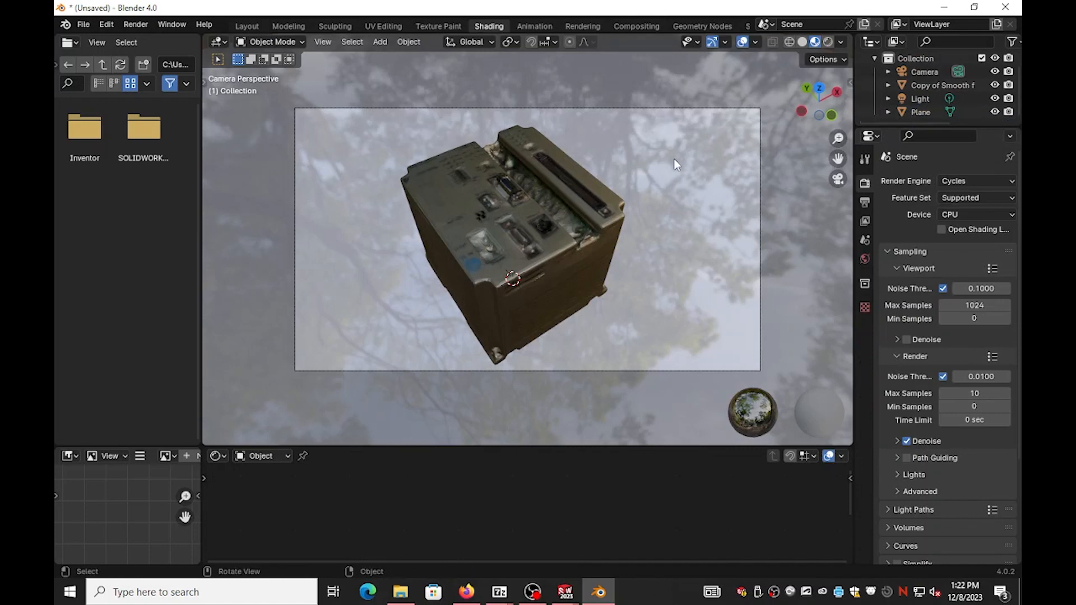
pyautogui.click(827, 41)
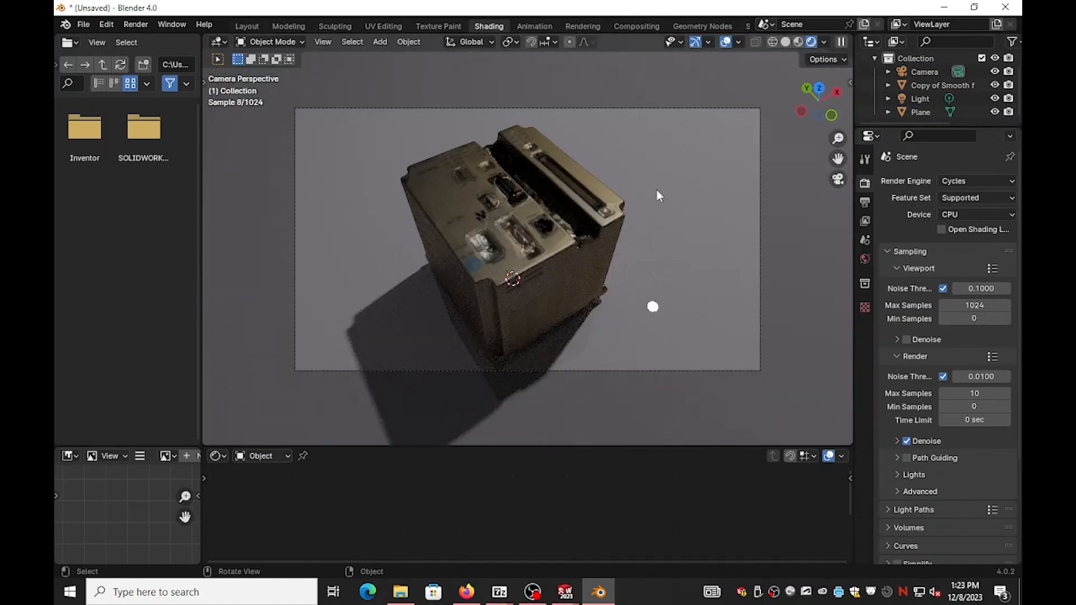
# Add an area light and raise it along Z until it sits above the model.
pyautogui.hotkey('shift', 'a')
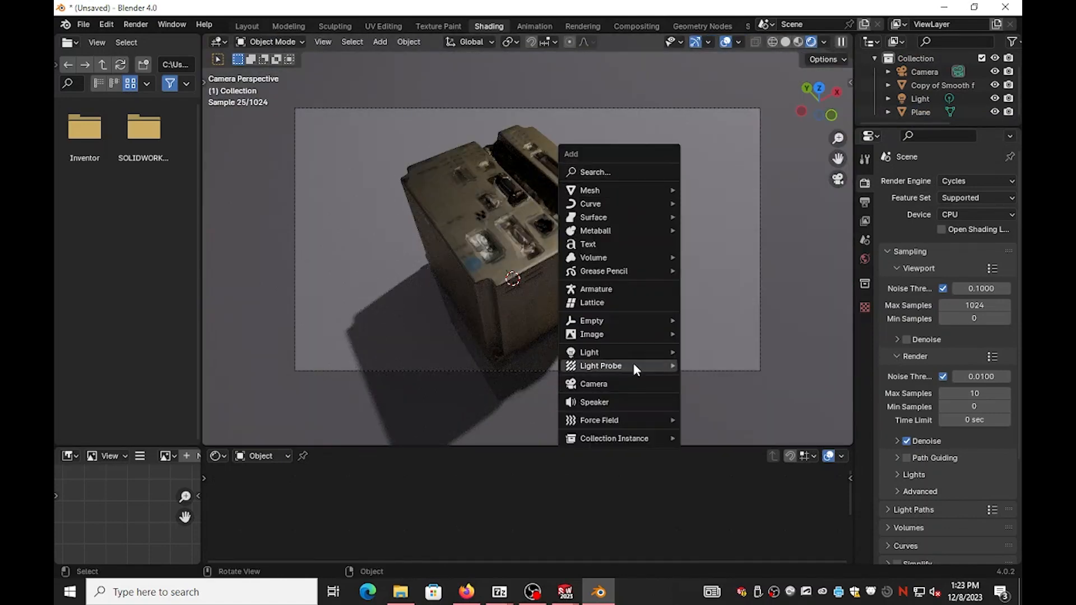
pyautogui.moveTo(661, 354)
pyautogui.click(714, 401)
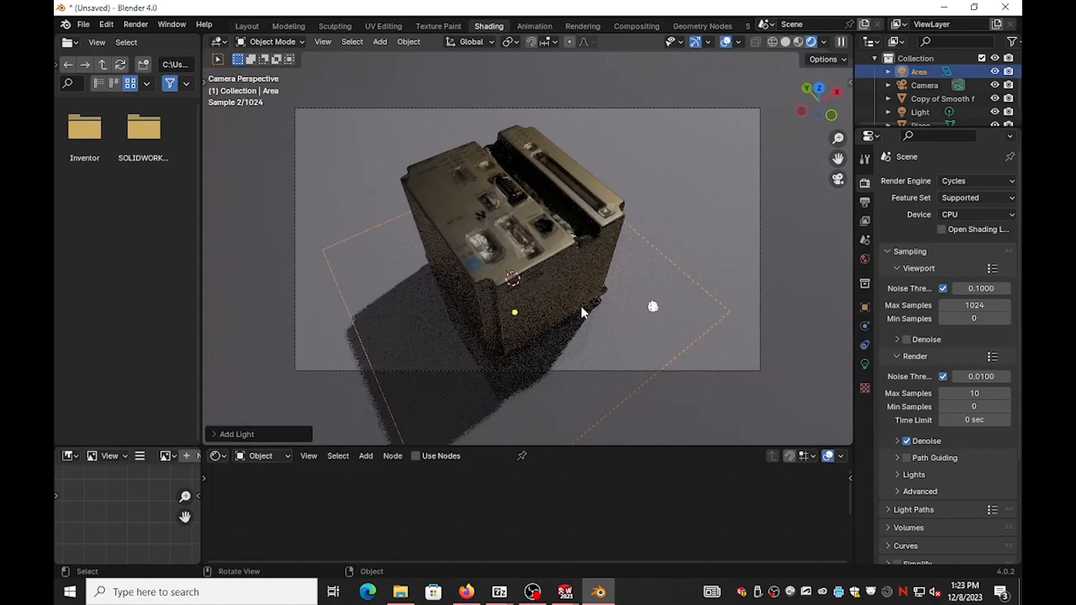
pyautogui.moveTo(581, 307); pyautogui.dragTo(638, 287, button='middle')
pyautogui.scroll(-6, 638, 287)
pyautogui.press('g')
pyautogui.press('z')
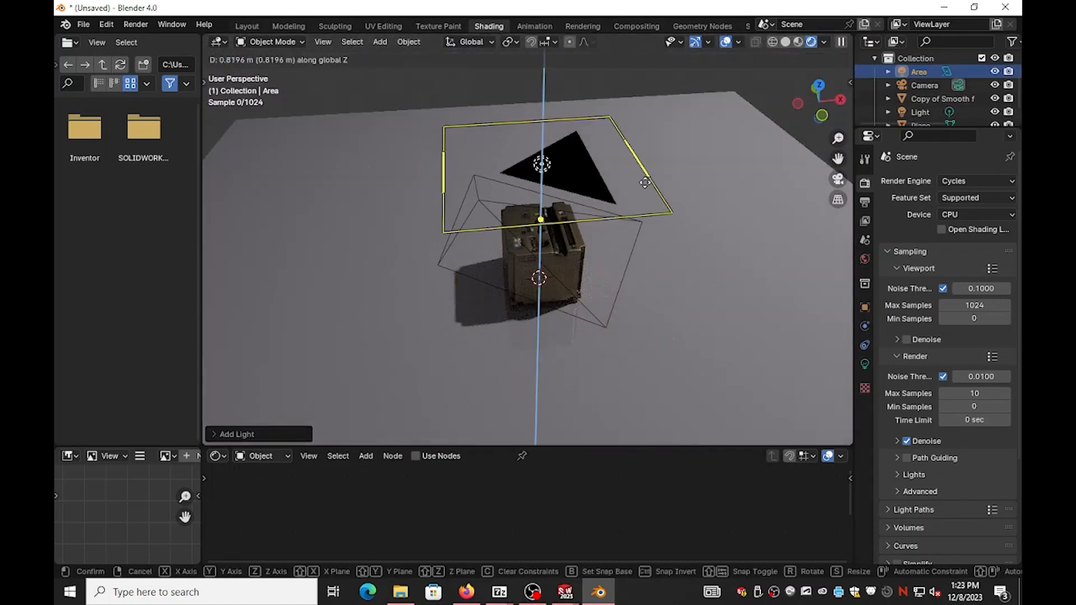
pyautogui.click(644, 137)
pyautogui.press('KP_0')
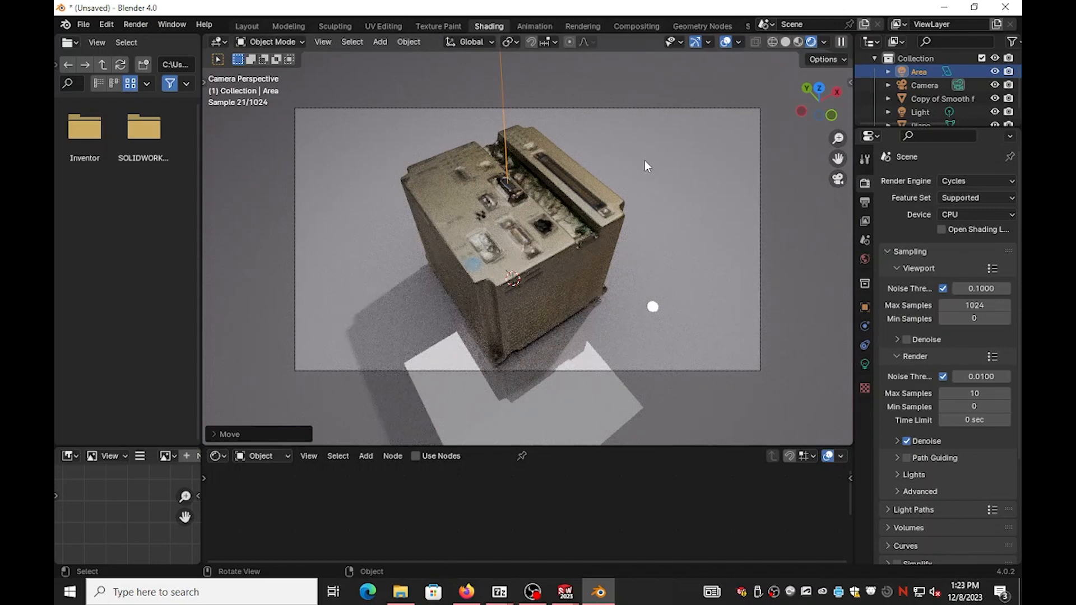
# Rotate the area light around Y and move it about 0.9 m along negative X to the model's side.
pyautogui.press('r')
pyautogui.press('y')
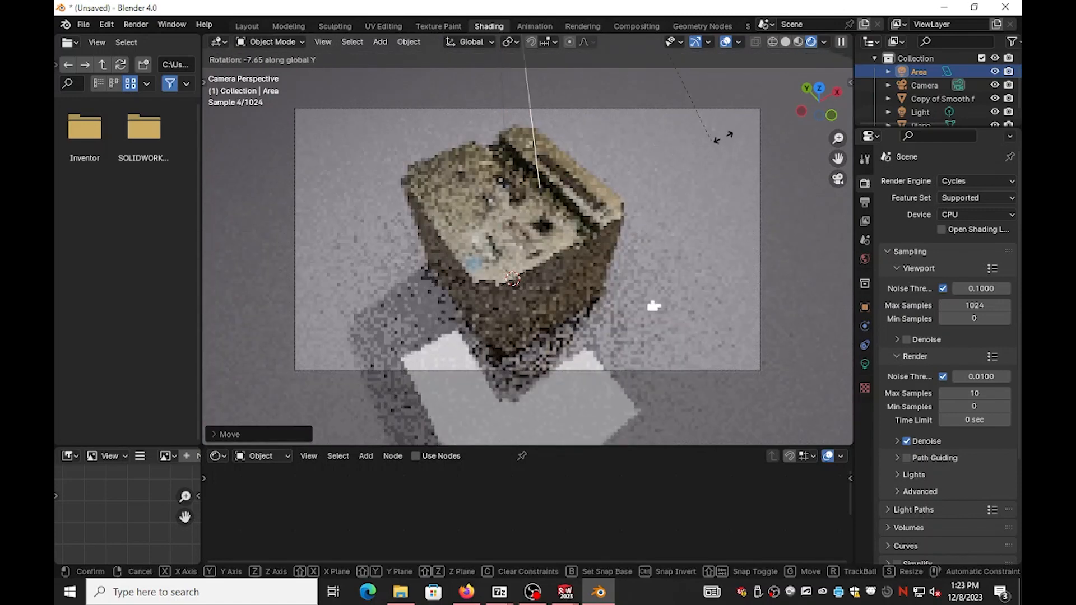
pyautogui.click(217, 81)
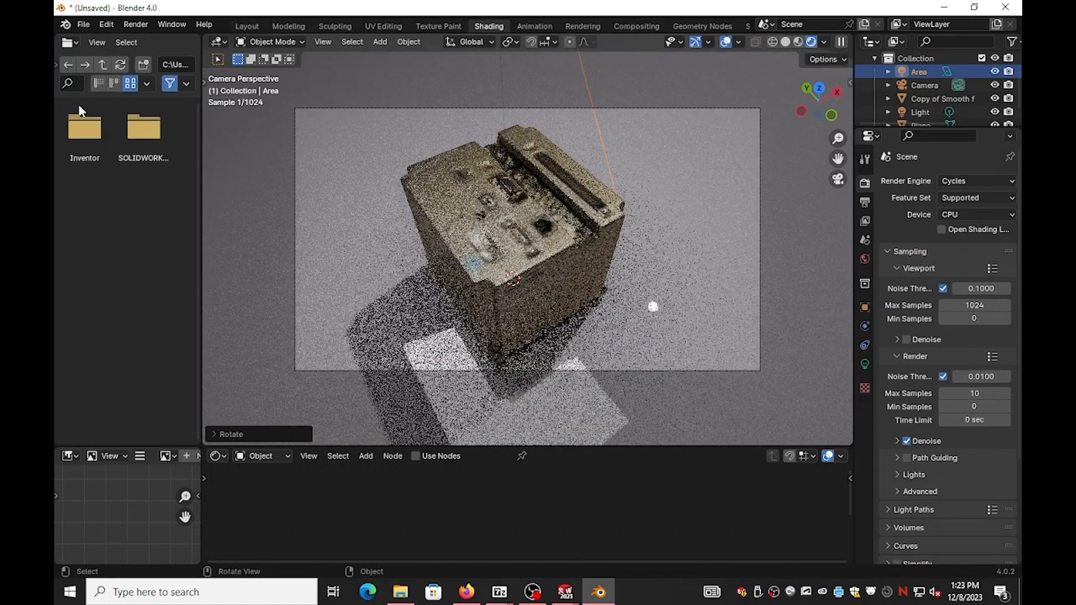
pyautogui.press('g')
pyautogui.press('x')
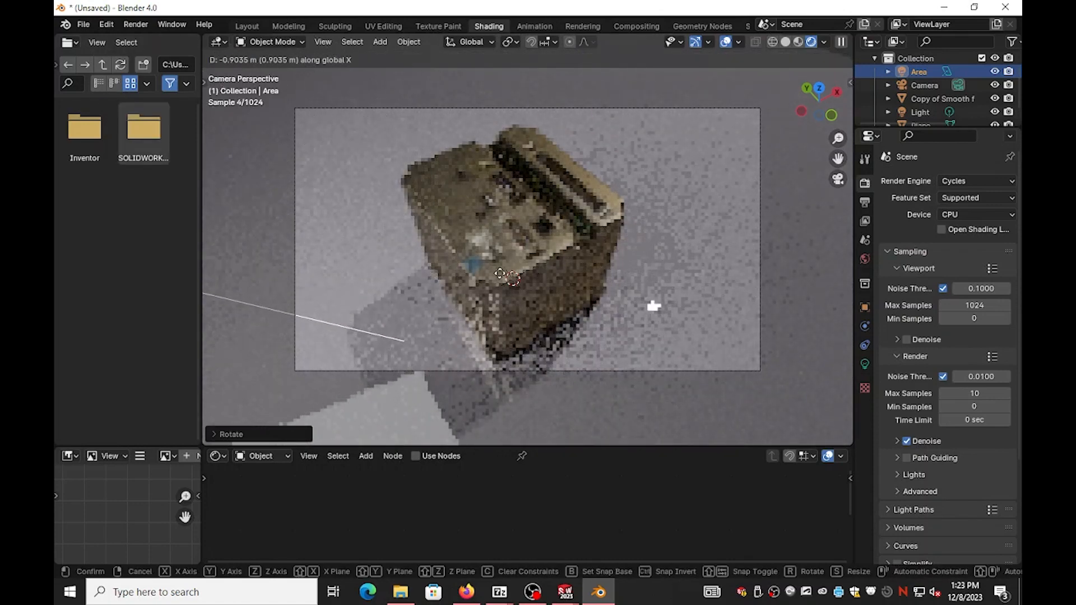
pyautogui.press('Return')
# Rotate the area light further around Y to aim it at the model and check its placement.
pyautogui.press('r')
pyautogui.press('y')
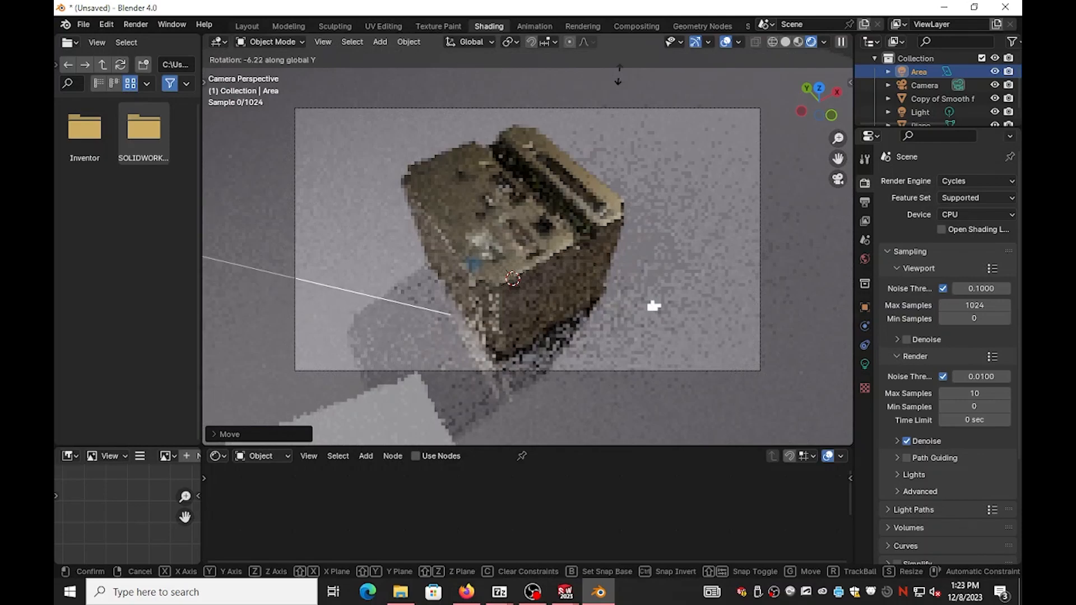
pyautogui.click(713, 328)
pyautogui.scroll(-5, 620, 328)
pyautogui.moveTo(620, 328); pyautogui.dragTo(584, 325, button='middle')
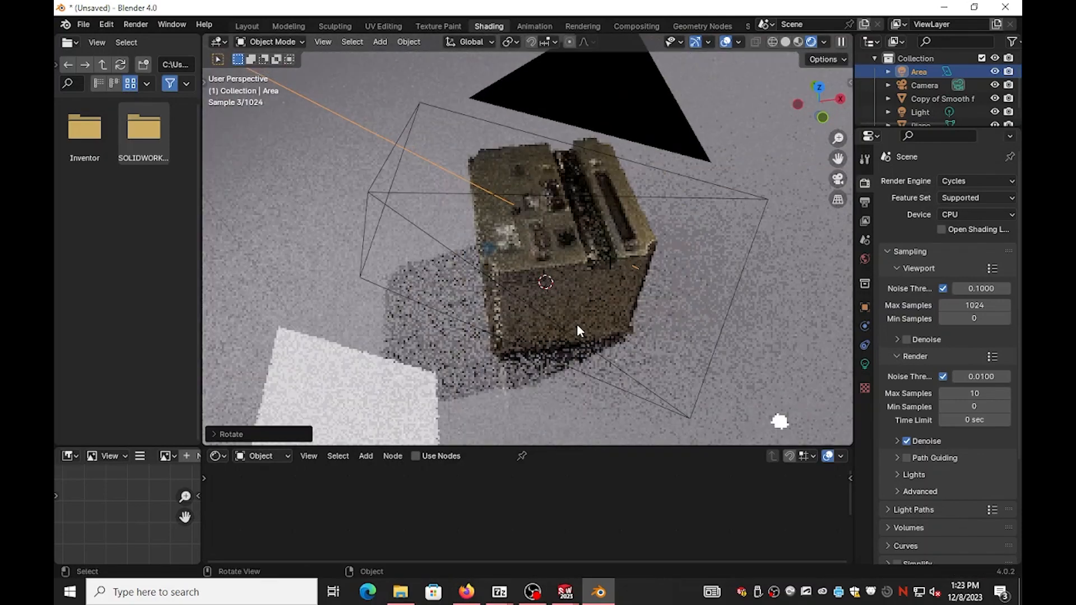
pyautogui.scroll(-5, 577, 324)
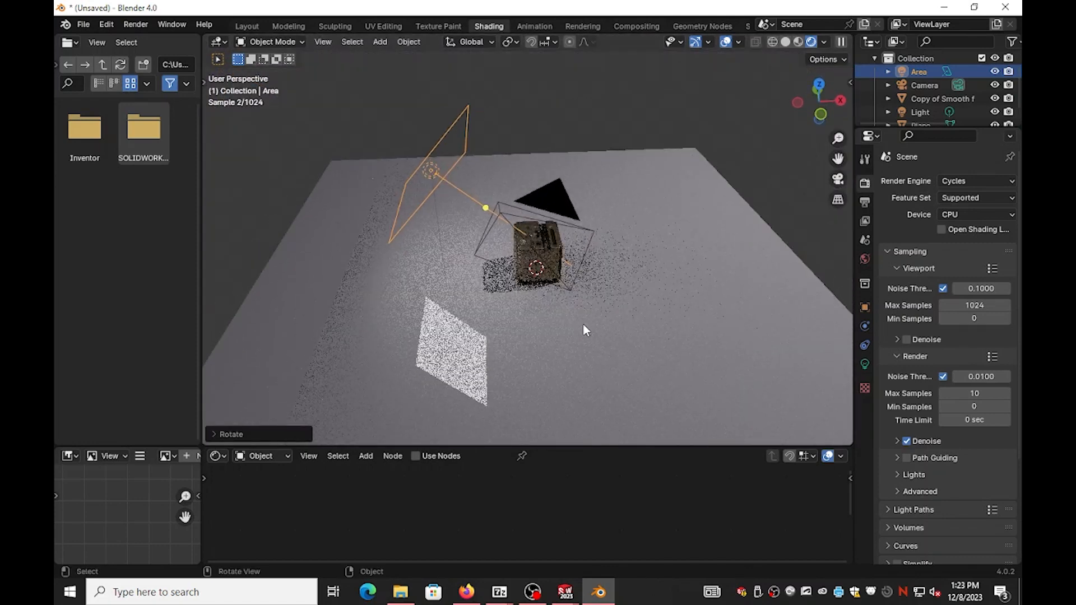
# Set the area light's power to 20 W.
pyautogui.press('KP_0')
pyautogui.scroll(4, 588, 324)
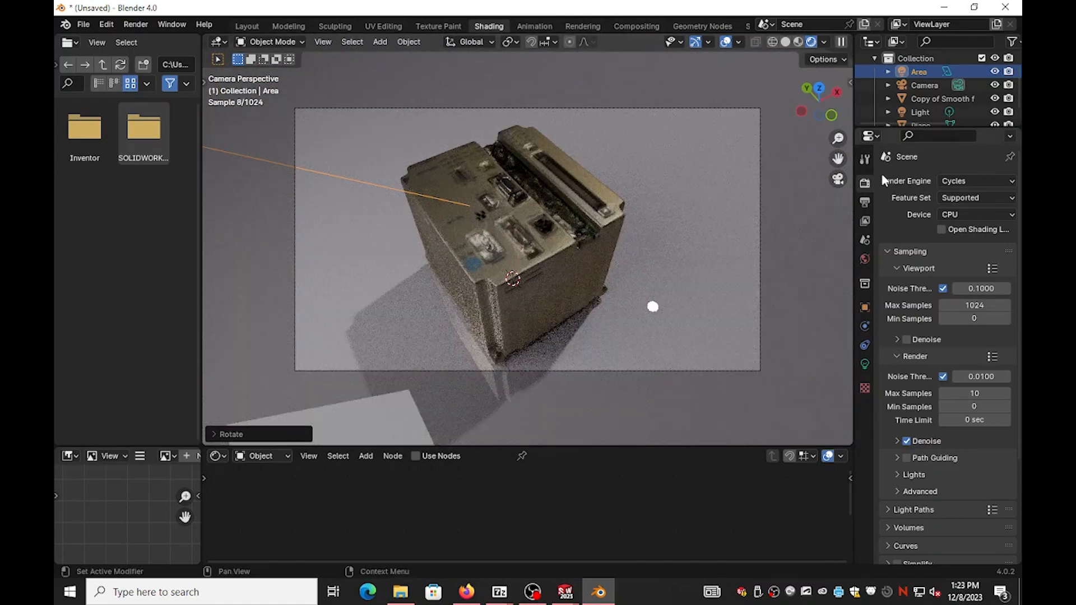
pyautogui.click(865, 364)
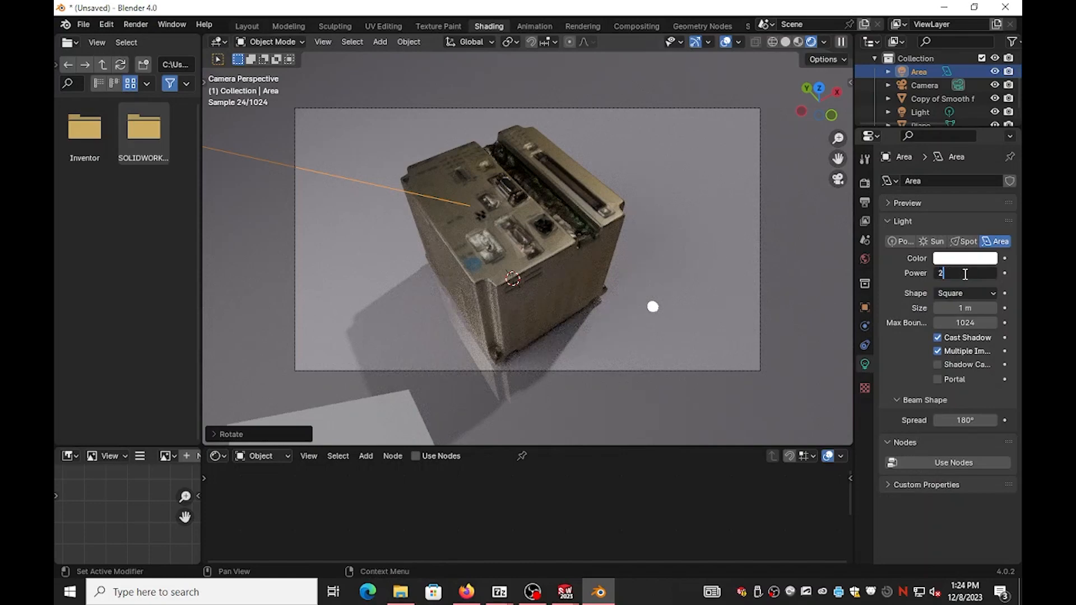
pyautogui.press('Return')
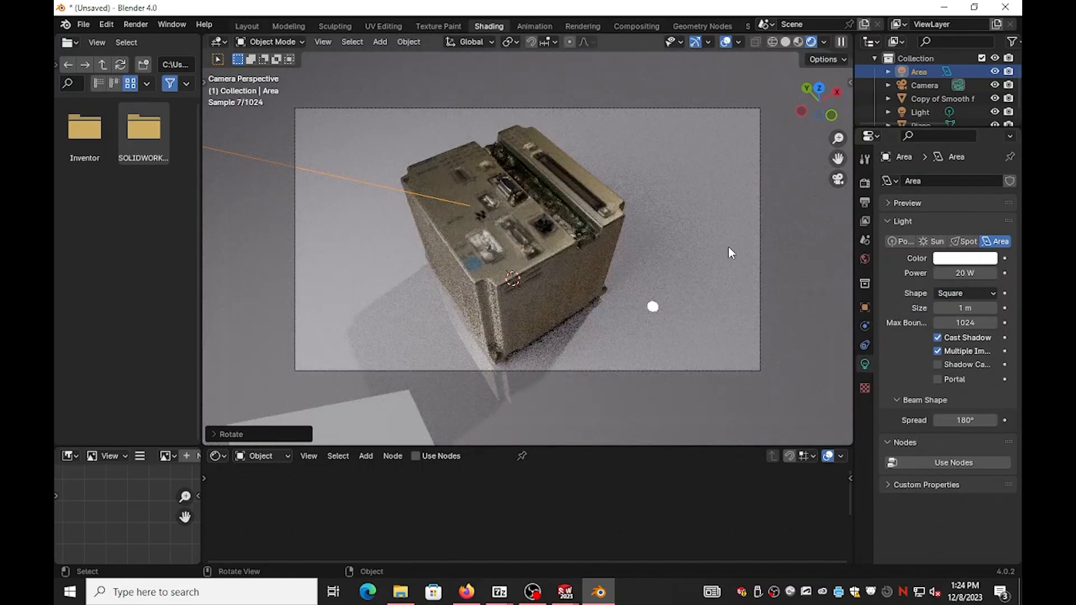
# Switch to solid shading in top view, duplicate the area light, and offset the copy along negative Y.
pyautogui.scroll(-4, 653, 190)
pyautogui.moveTo(716, 133); pyautogui.dragTo(723, 159, button='middle')
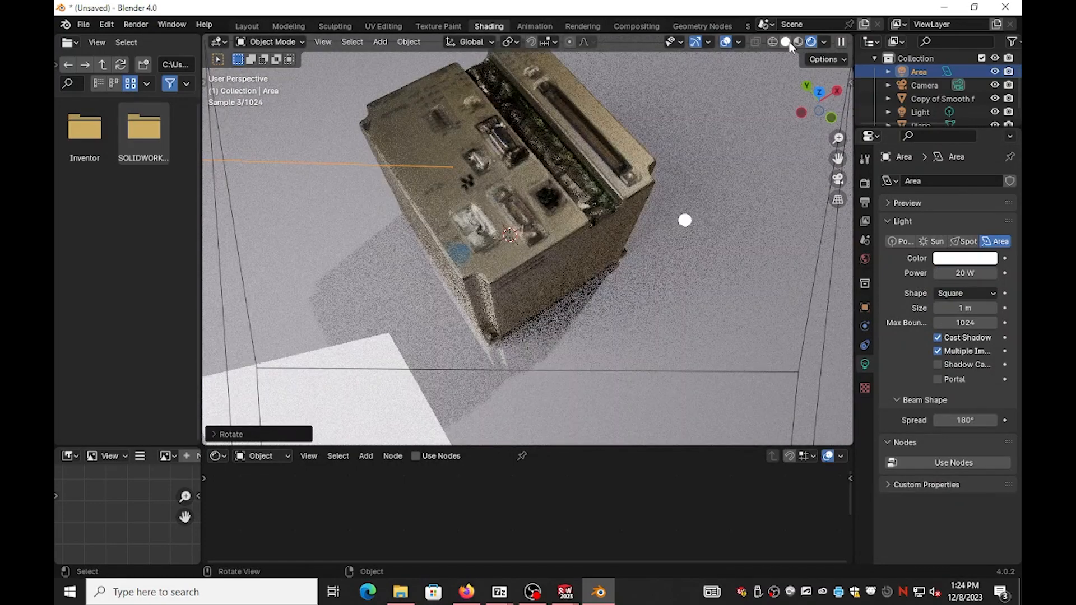
pyautogui.click(789, 43)
pyautogui.scroll(-12, 632, 197)
pyautogui.press('KP_7')
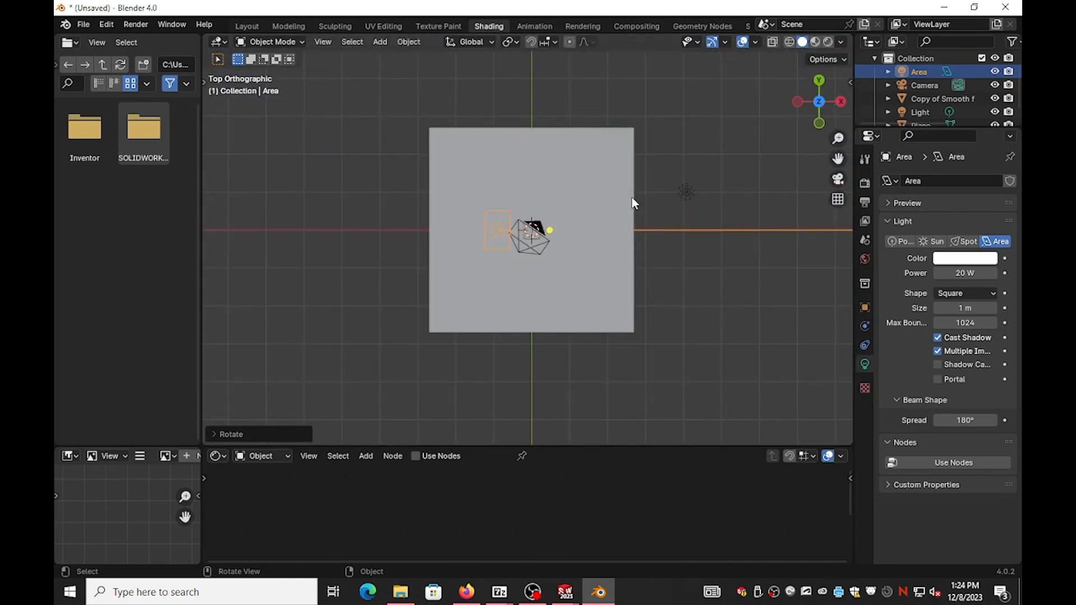
pyautogui.scroll(5, 566, 244)
pyautogui.press('g')
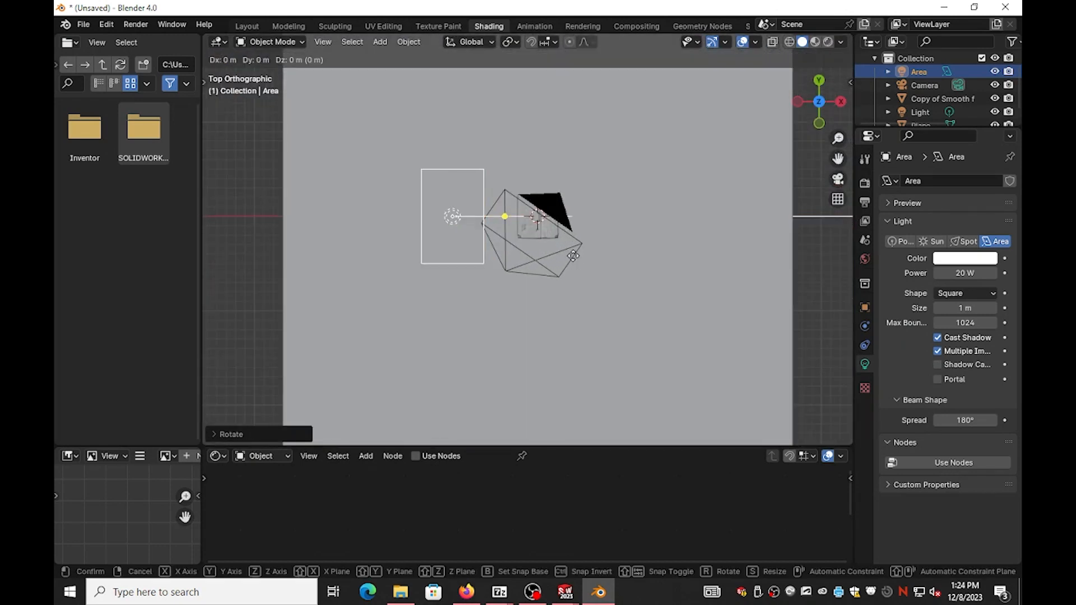
pyautogui.press('Escape')
pyautogui.hotkey('shift', 'd')
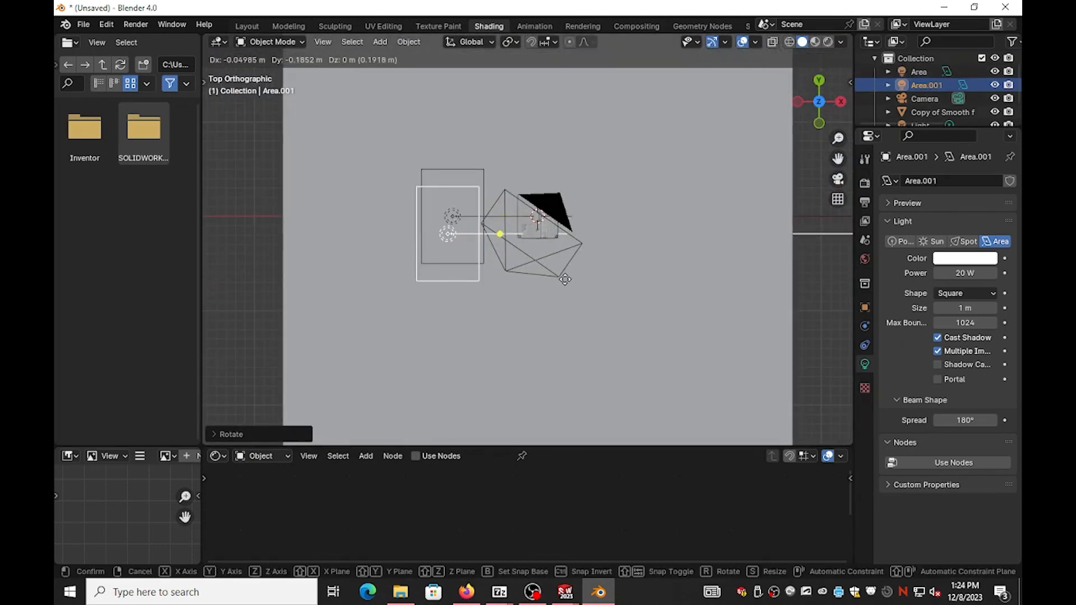
pyautogui.press('y')
pyautogui.click(561, 389)
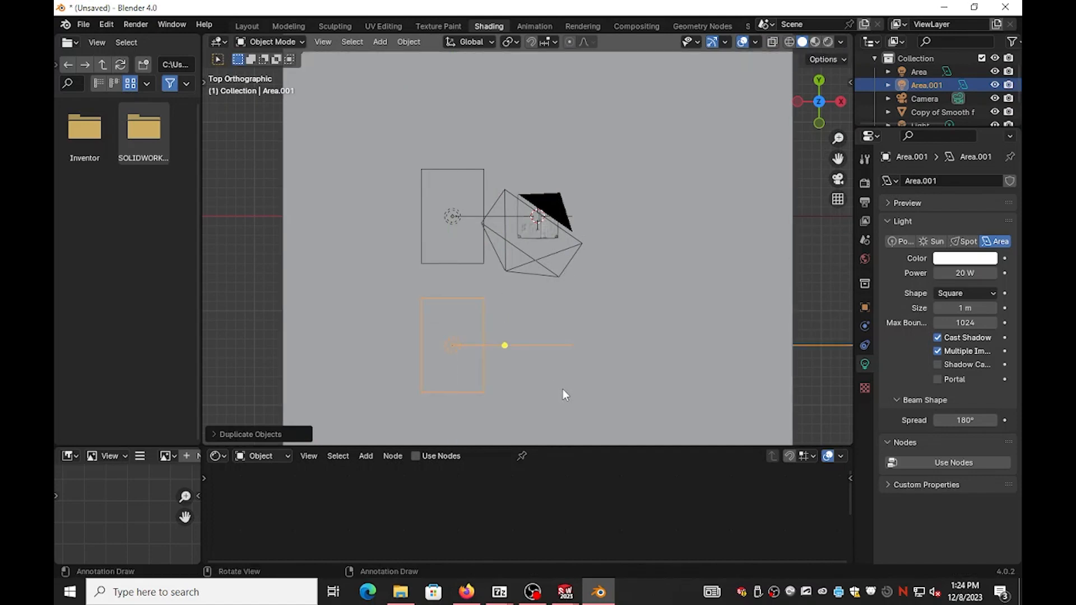
# Move the duplicated light along positive X in line with the model and rotate it about 90° around Z to face it.
pyautogui.press('g')
pyautogui.press('x')
pyautogui.click(649, 392)
pyautogui.press('r')
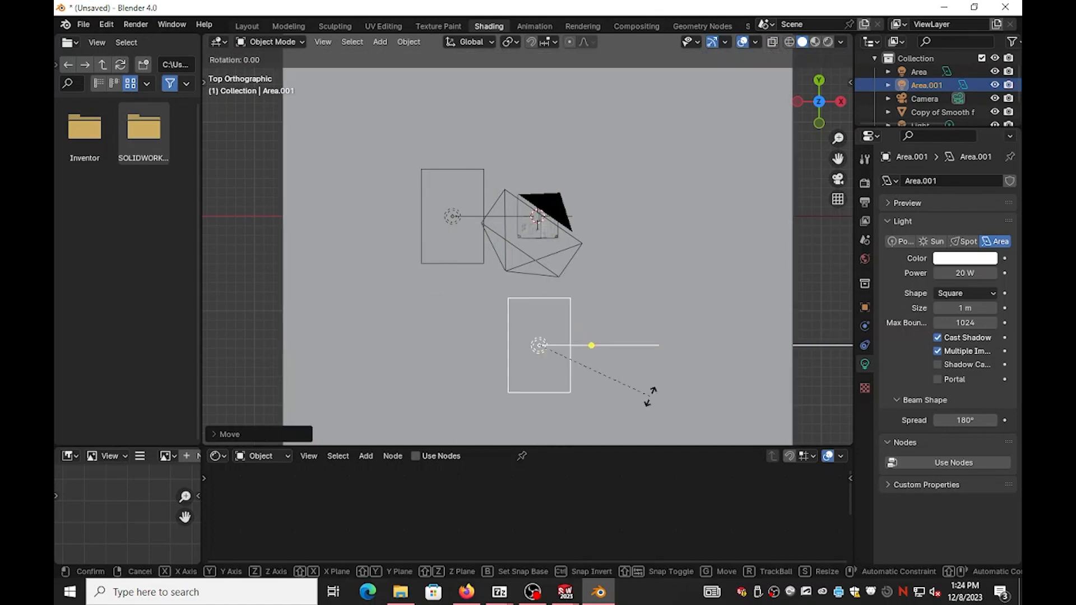
pyautogui.press('z')
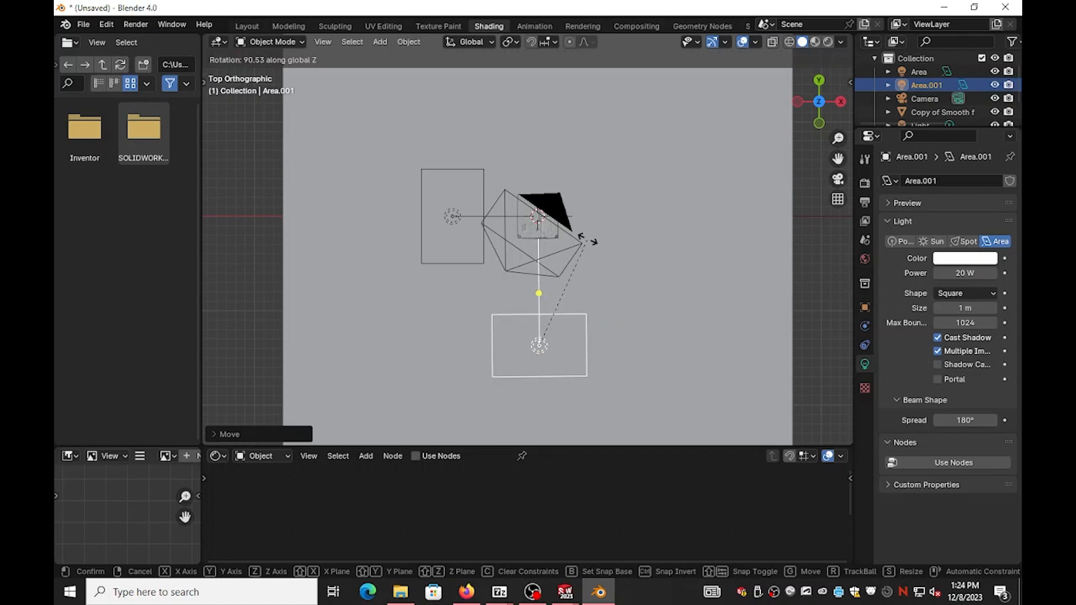
pyautogui.click(588, 239)
# Lower the duplicated area light along Z, checking its height against the model from the side.
pyautogui.moveTo(661, 311); pyautogui.dragTo(503, 174, button='middle')
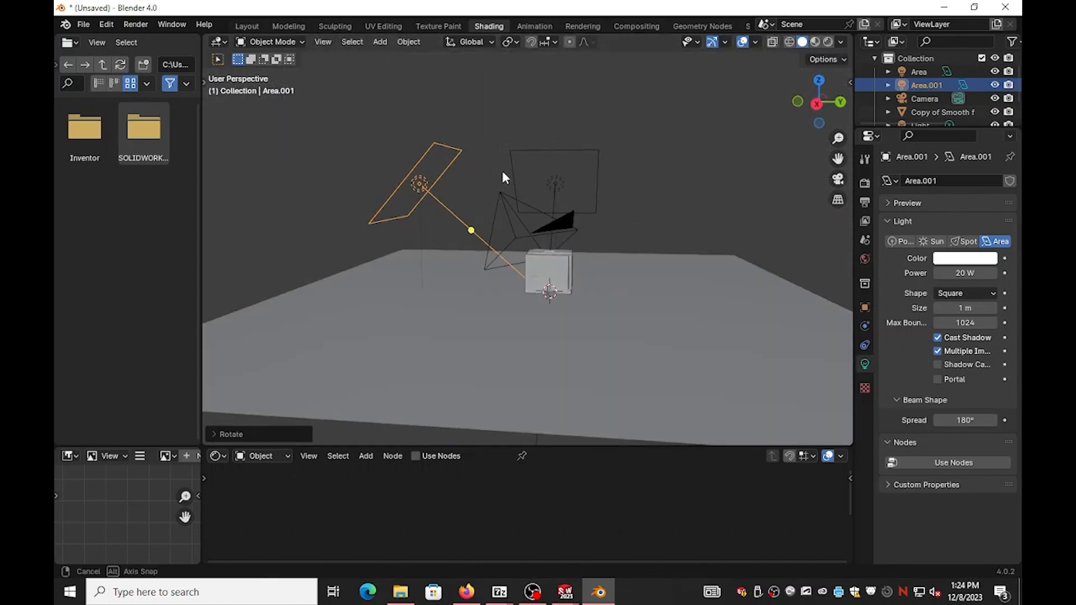
pyautogui.press('g')
pyautogui.press('z')
pyautogui.click(577, 233)
# Return to the camera view and render the image with both area lights.
pyautogui.press('KP_0')
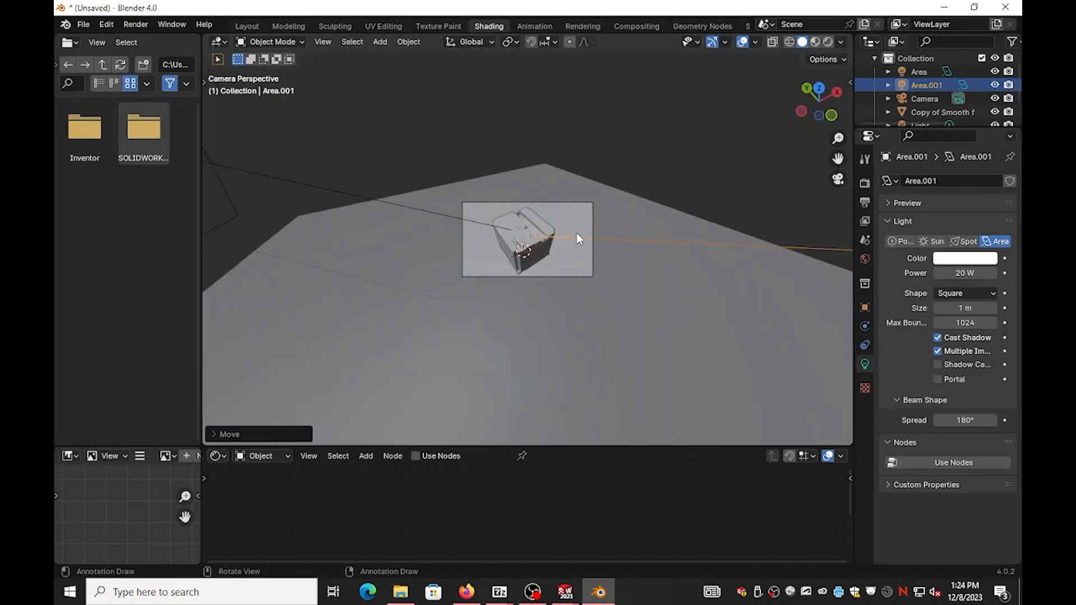
pyautogui.scroll(4, 577, 233)
pyautogui.press('F12')
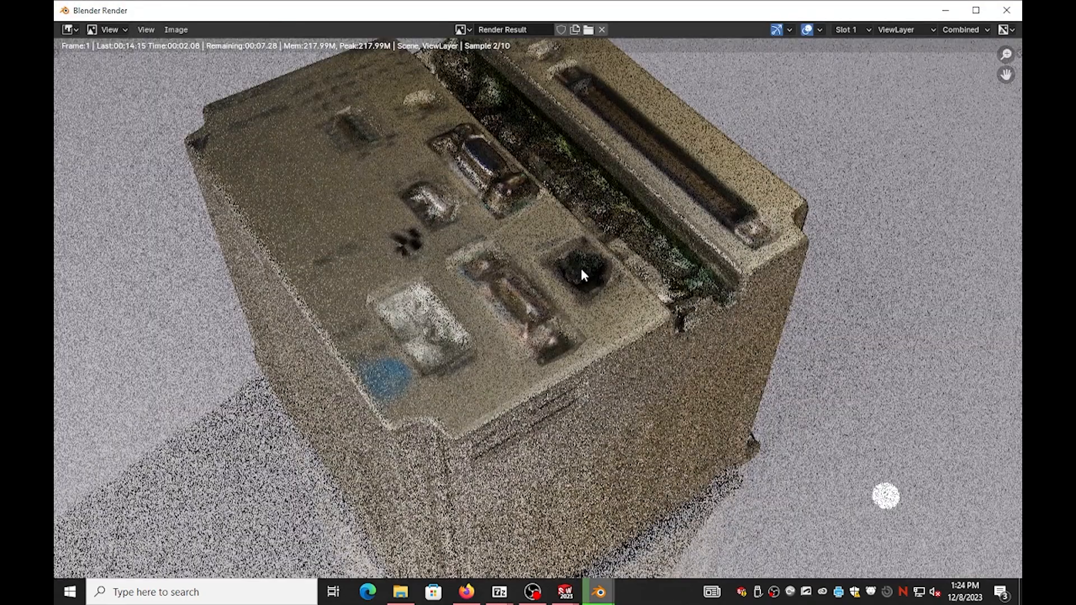